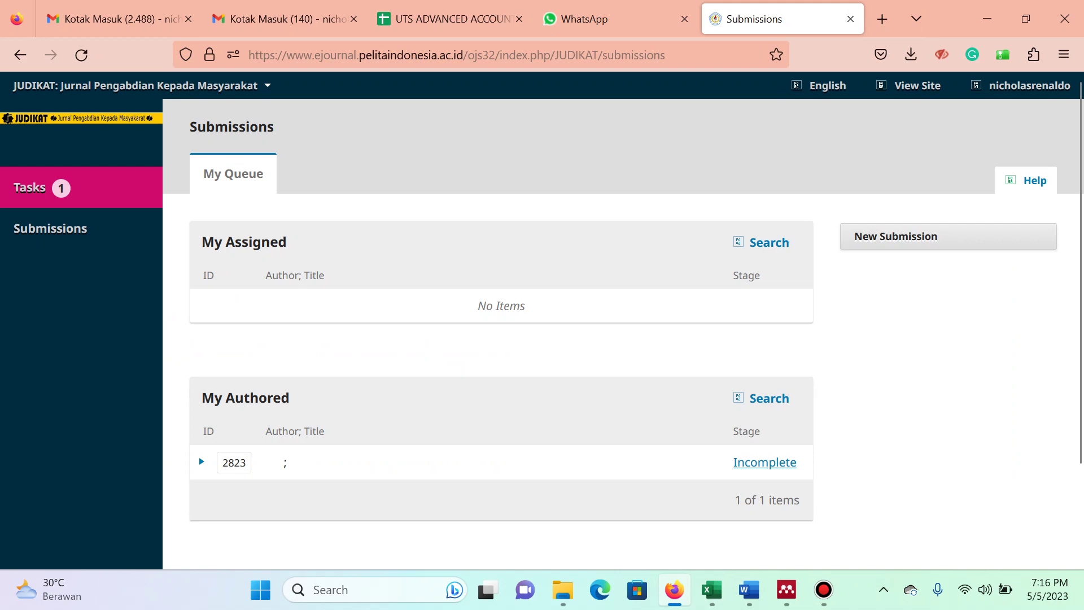
Back out of the earlier submission attempt and return to the submissions list.
{"action": "left_click", "coordinate": [948, 236]}
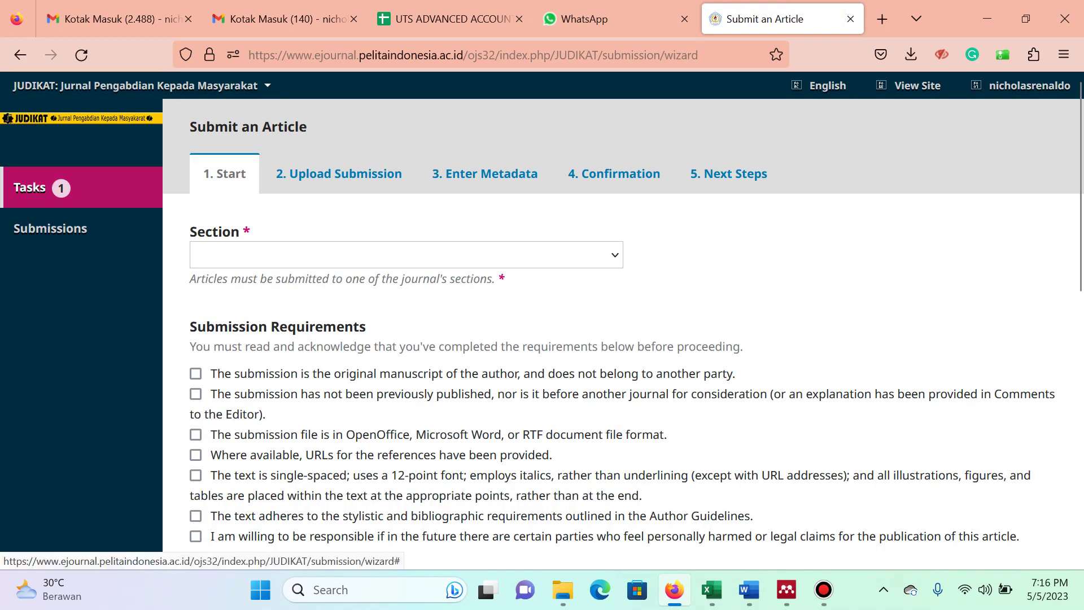
{"action": "left_click", "coordinate": [34, 188]}
{"action": "mouse_move", "coordinate": [135, 85]}
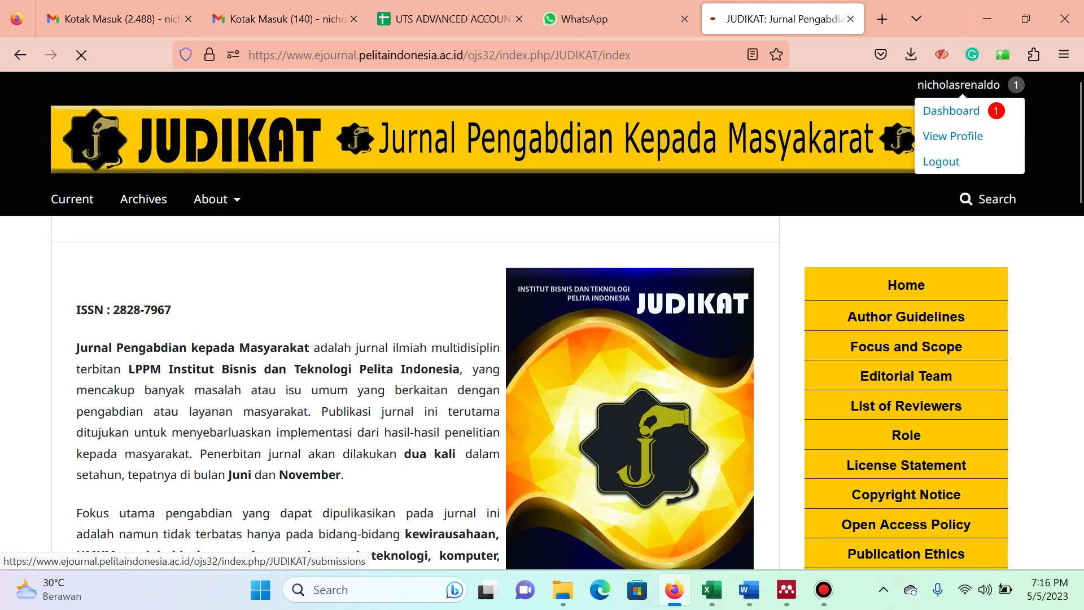
{"action": "left_click", "coordinate": [951, 111]}
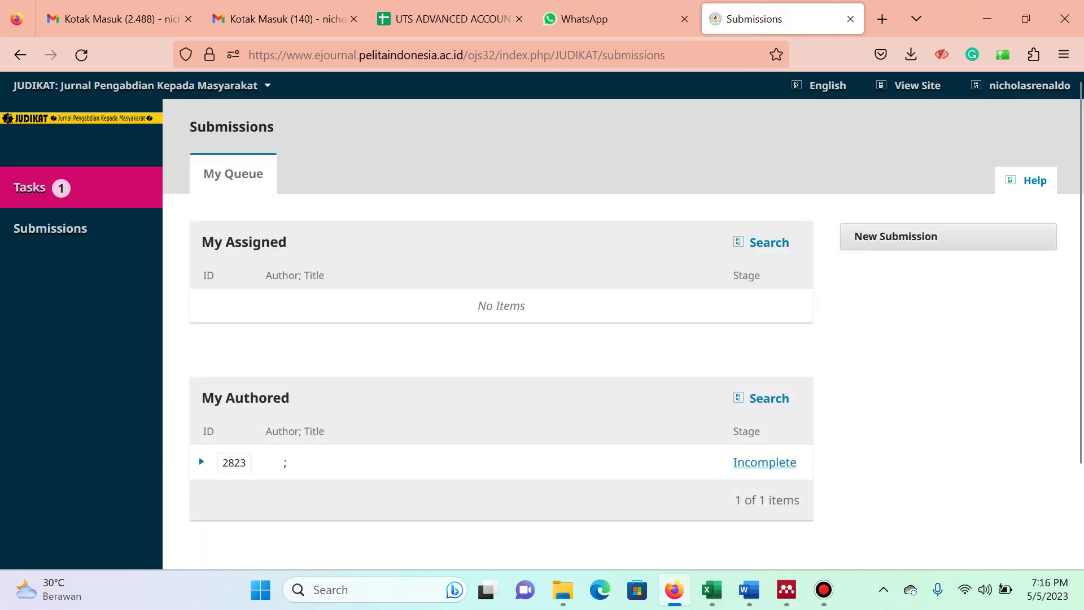
{"action": "scroll", "coordinate": [542, 305], "scroll_direction": "down", "scroll_amount": 1}
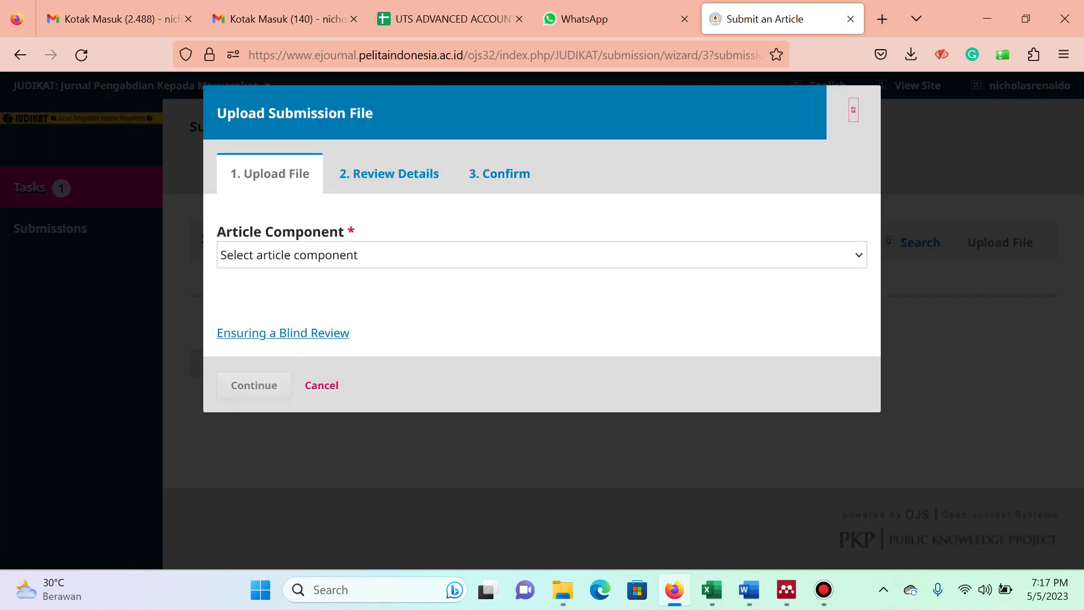
{"action": "left_click", "coordinate": [853, 110]}
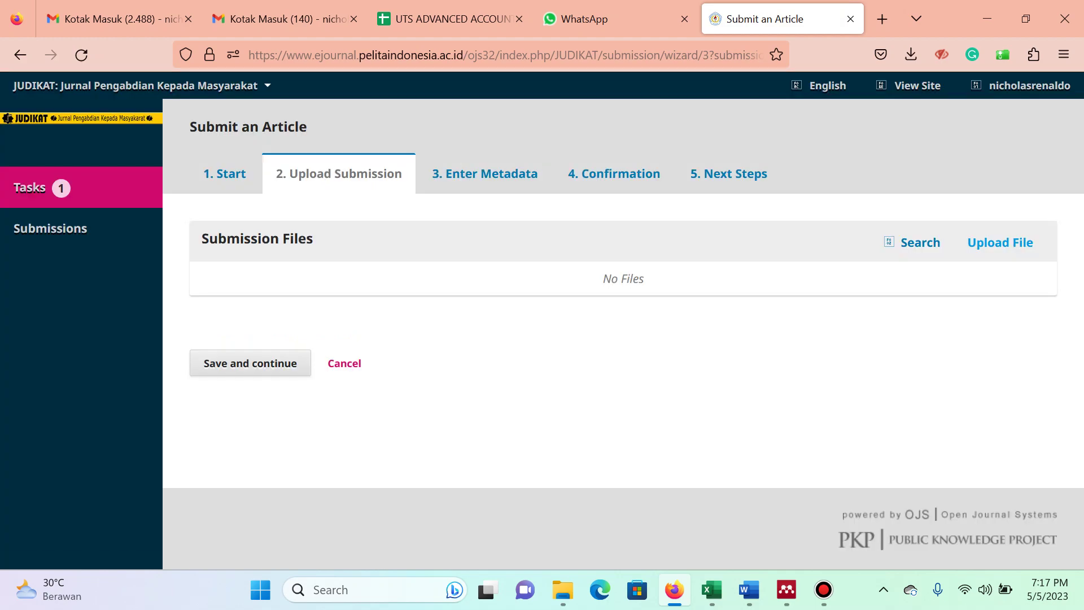
{"action": "left_click", "coordinate": [50, 228]}
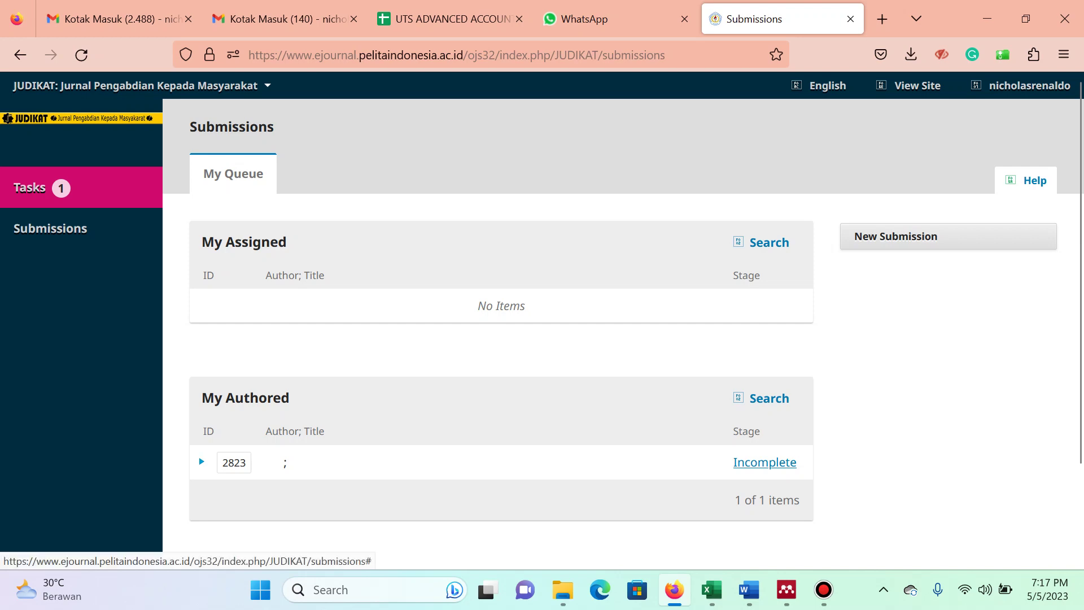
Delete incomplete submission 2823.
{"action": "left_click", "coordinate": [202, 462]}
{"action": "left_click", "coordinate": [238, 492]}
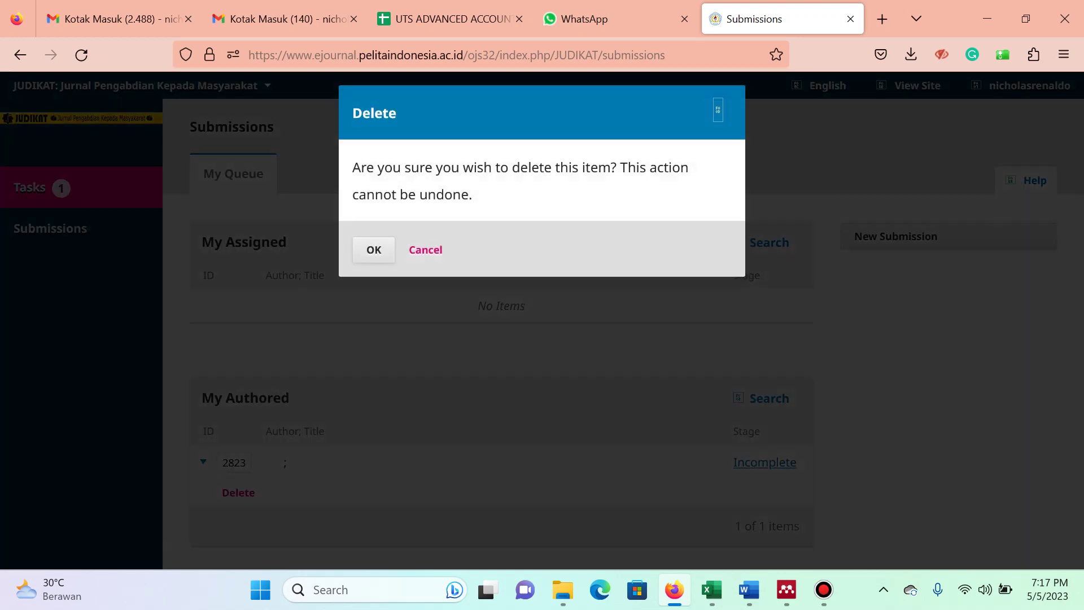
{"action": "left_click", "coordinate": [373, 250]}
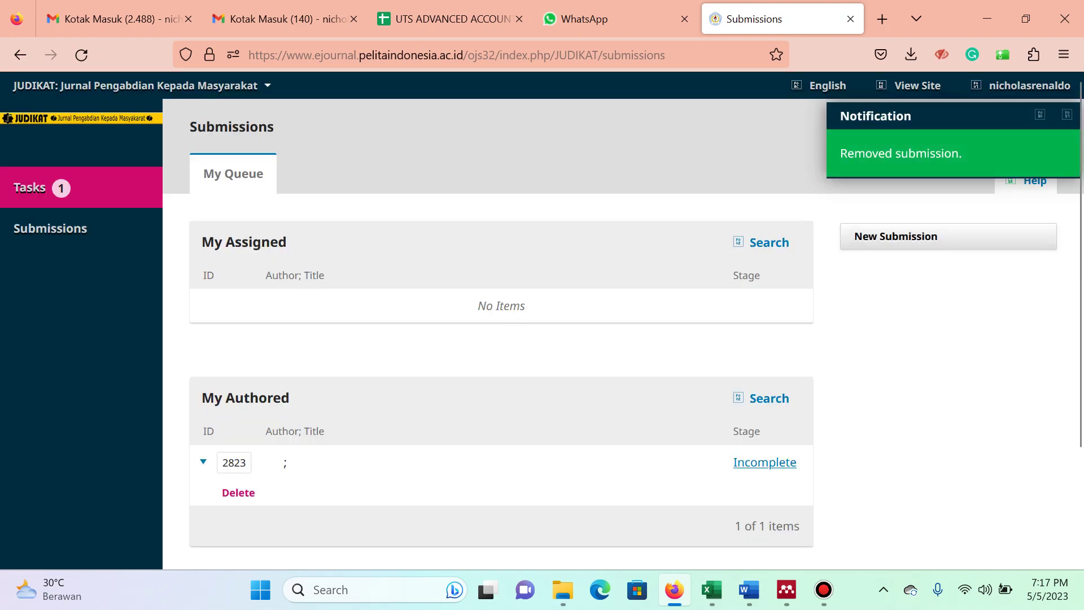
Start a new submission in the Articles section.
{"action": "left_click", "coordinate": [895, 236]}
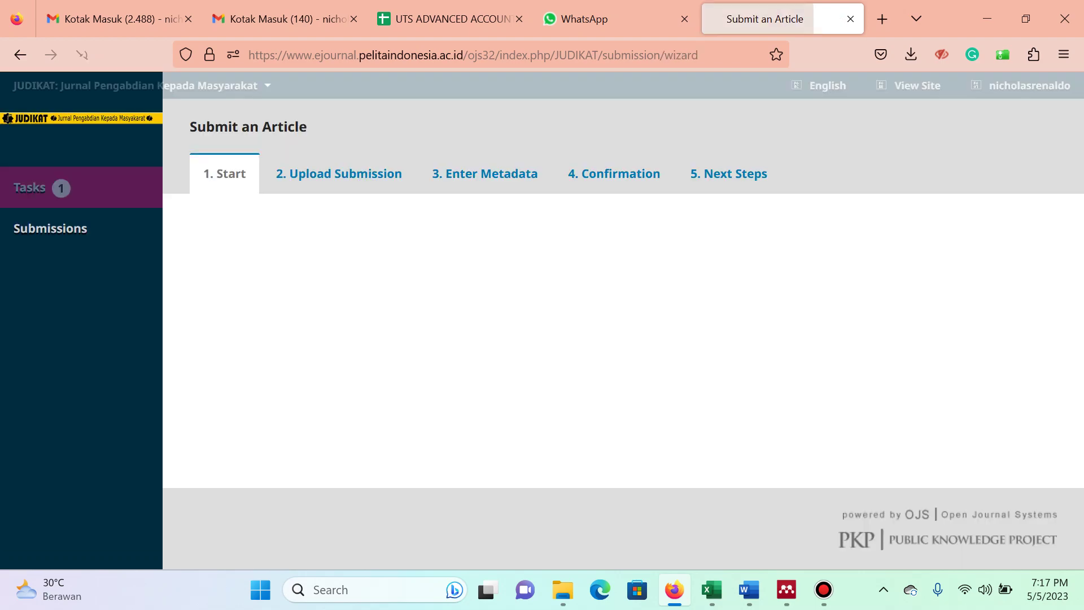
{"action": "left_click", "coordinate": [406, 254]}
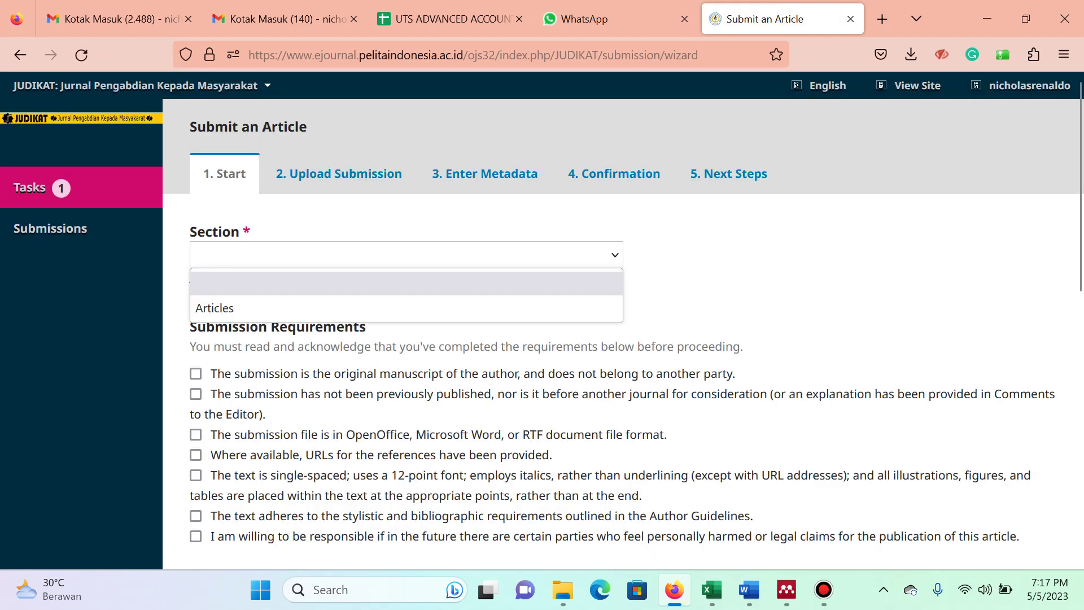
{"action": "left_click", "coordinate": [214, 309]}
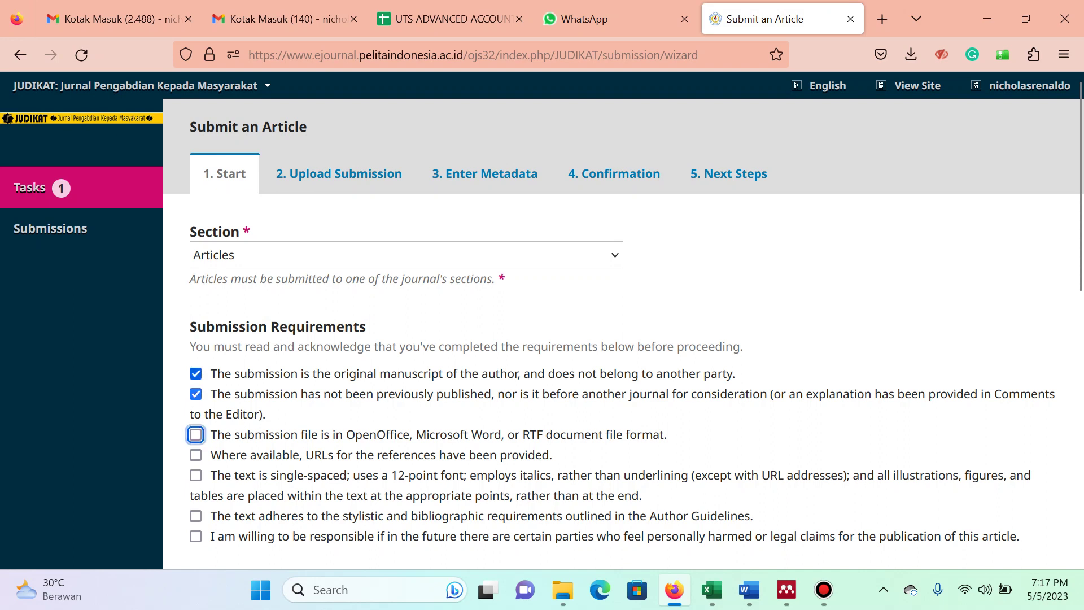
Tick all five submission requirements and save to continue to file upload.
{"action": "key", "text": "space"}
{"action": "key", "text": "Tab"}
{"action": "key", "text": "space"}
{"action": "key", "text": "Tab"}
{"action": "key", "text": "space"}
{"action": "key", "text": "Tab"}
{"action": "key", "text": "space"}
{"action": "key", "text": "Tab"}
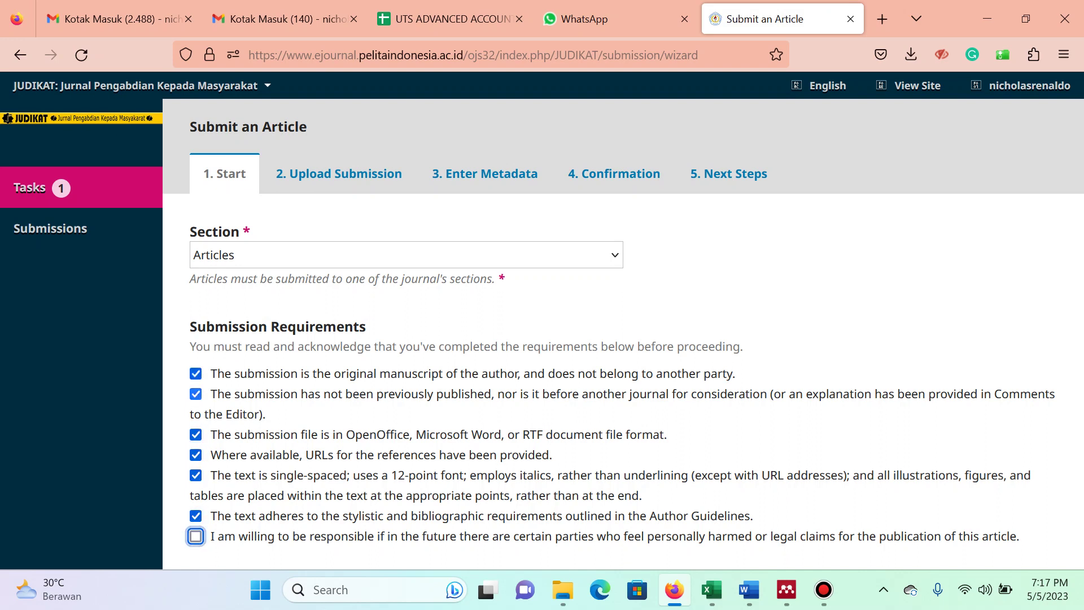
{"action": "key", "text": "space"}
{"action": "scroll", "coordinate": [542, 328], "scroll_direction": "down", "scroll_amount": 7}
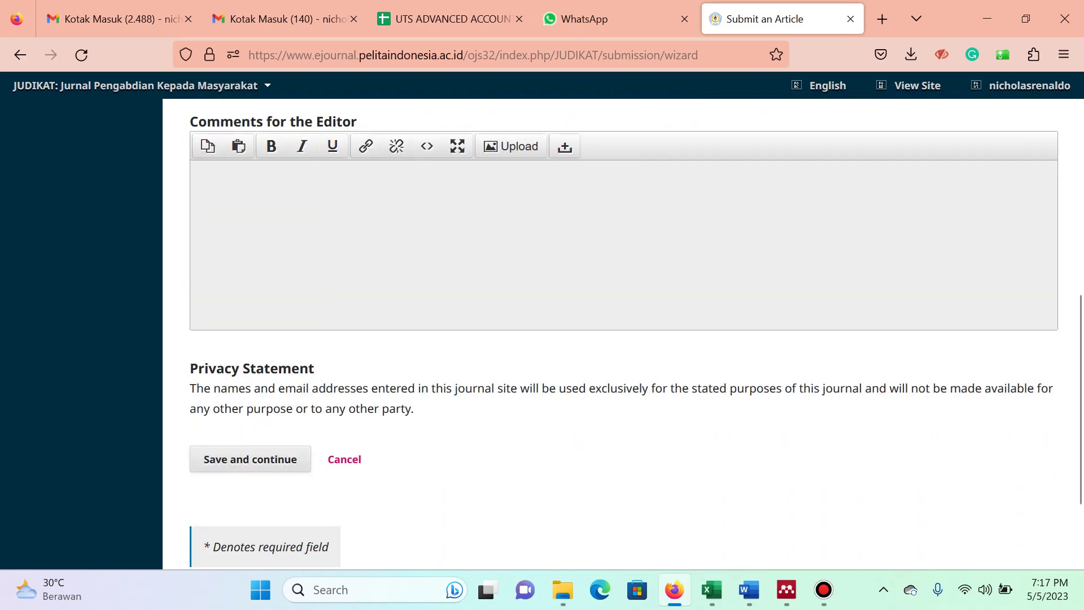
{"action": "key", "text": "Tab"}
{"action": "key", "text": "Return"}
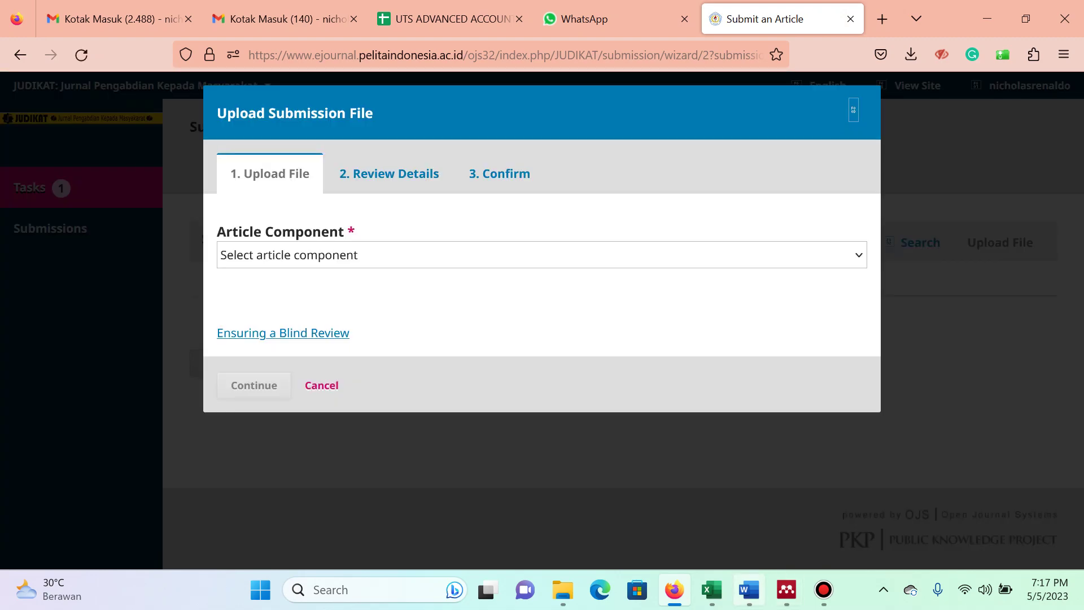
Close the Word manuscript and set the article component to Article Text.
{"action": "left_click", "coordinate": [748, 589]}
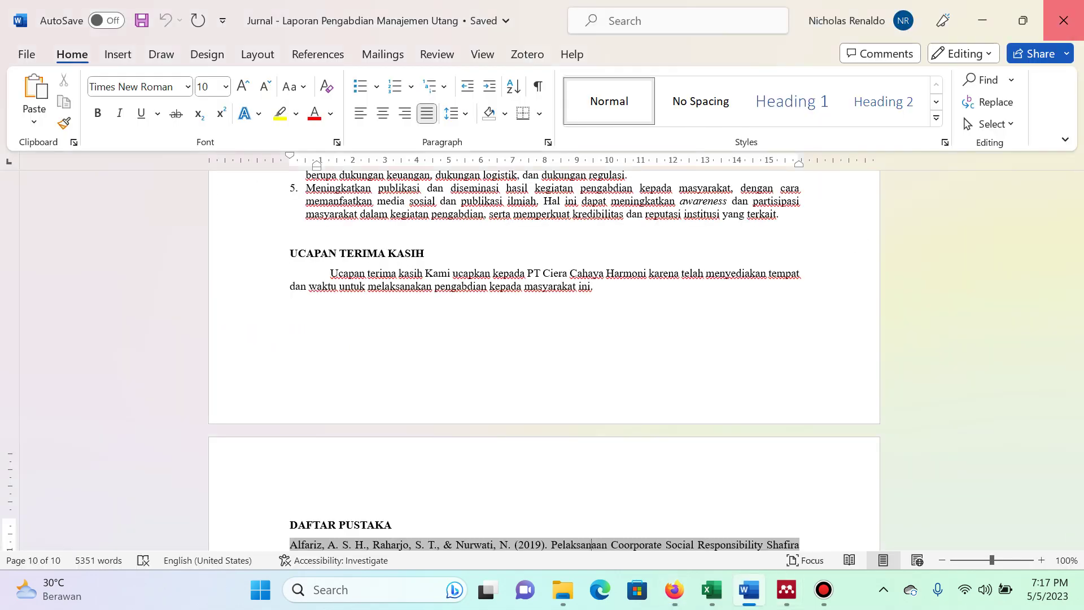
{"action": "left_click", "coordinate": [1063, 20]}
{"action": "left_click", "coordinate": [540, 255]}
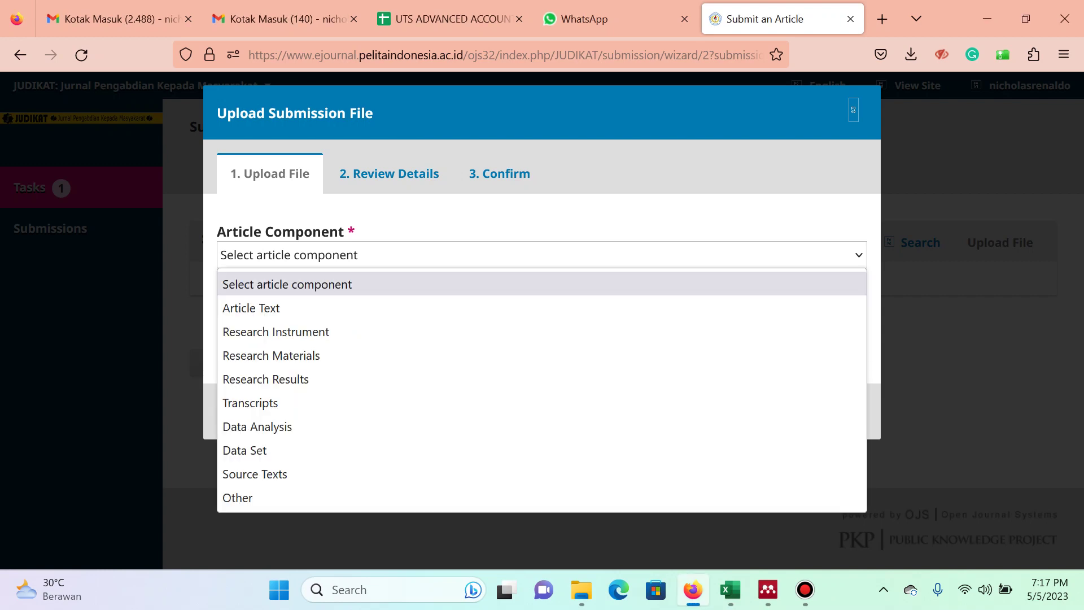
{"action": "key", "text": "Escape"}
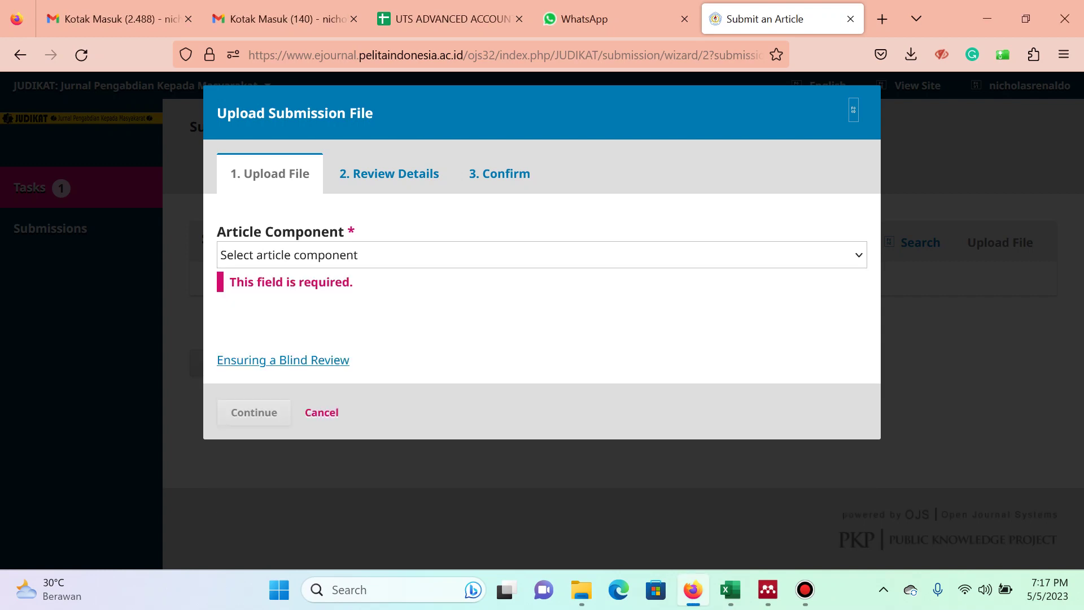
{"action": "left_click", "coordinate": [540, 255]}
{"action": "left_click", "coordinate": [541, 308]}
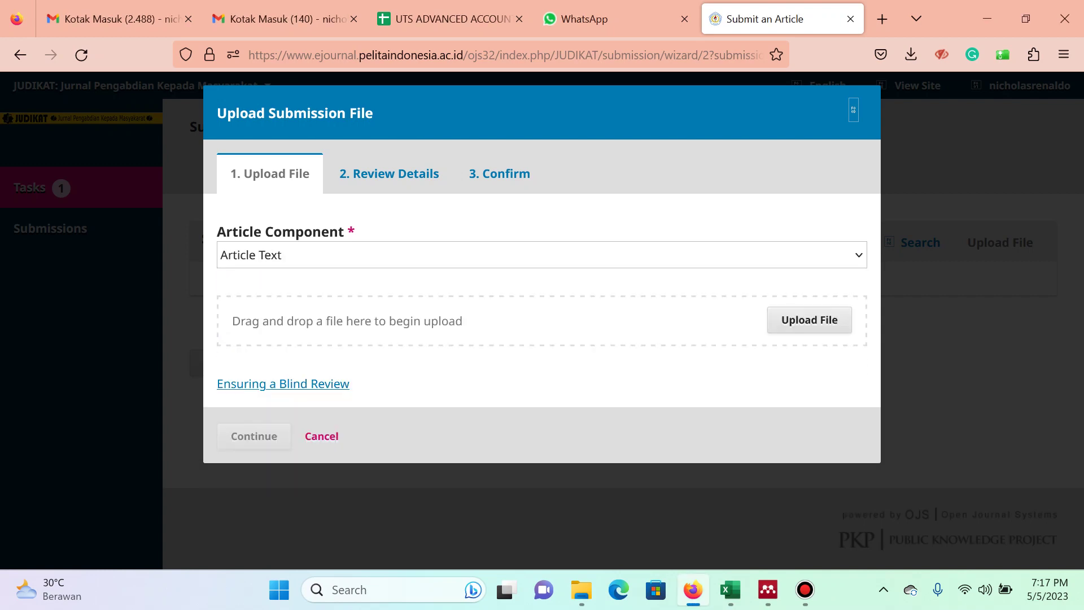
Upload 'JUDIKAT - Manajemen Utang untuk Perencana Keuangan Perusahaan.docx' and begin adding another file.
{"action": "key", "text": "alt+Tab"}
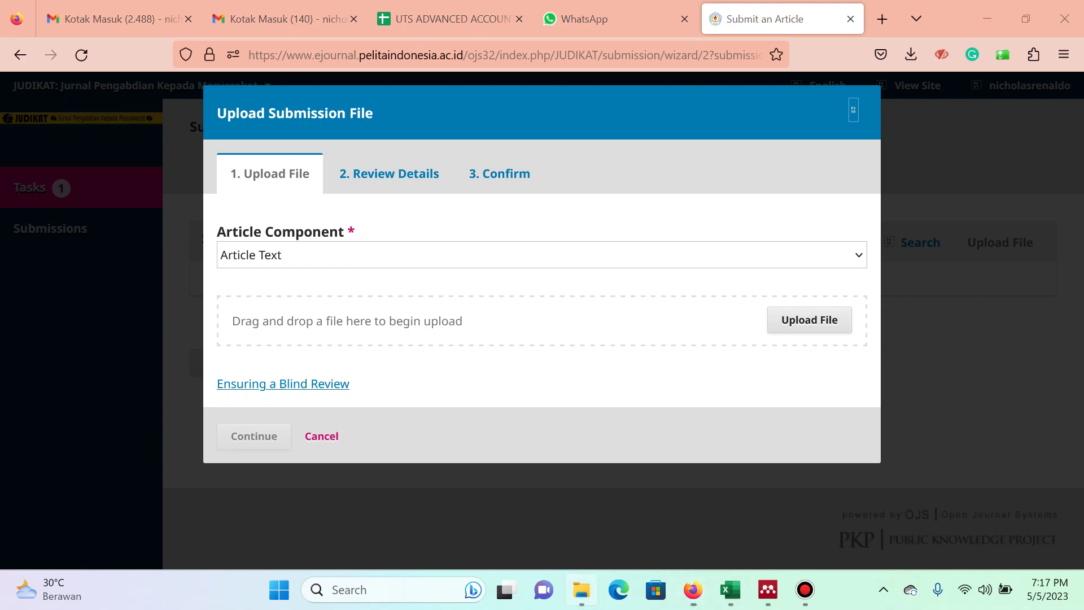
{"action": "left_click_drag", "start_coordinate": [271, 157], "coordinate": [593, 305]}
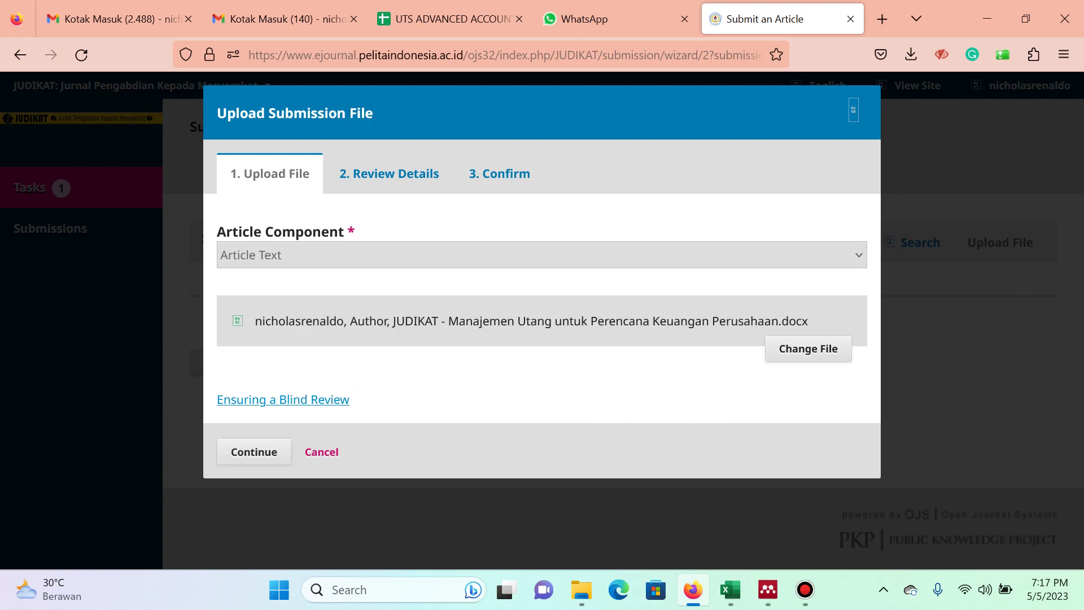
{"action": "left_click", "coordinate": [254, 451]}
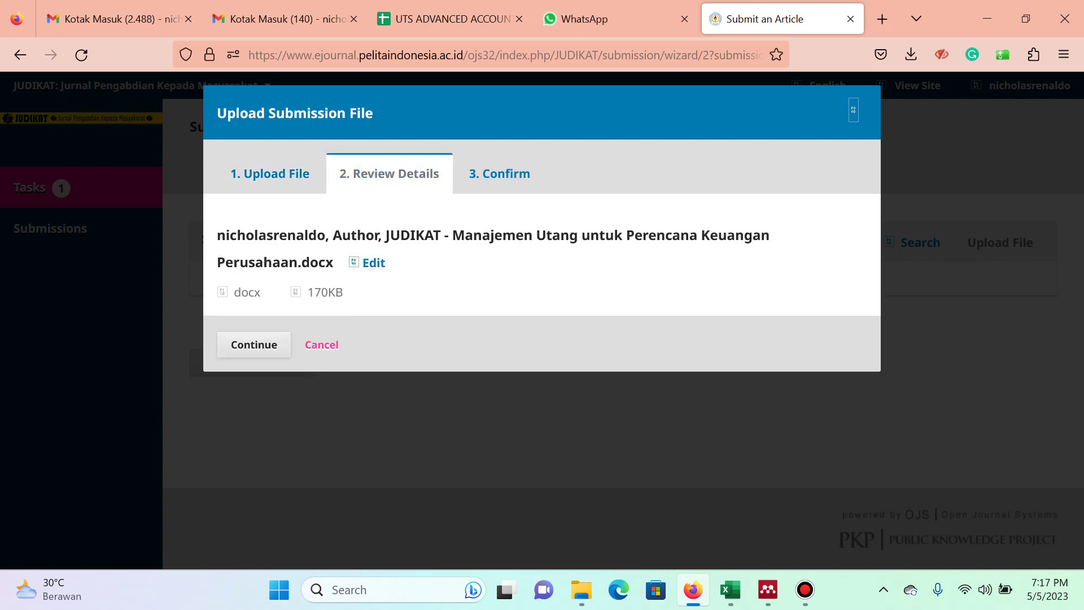
{"action": "left_click", "coordinate": [254, 345]}
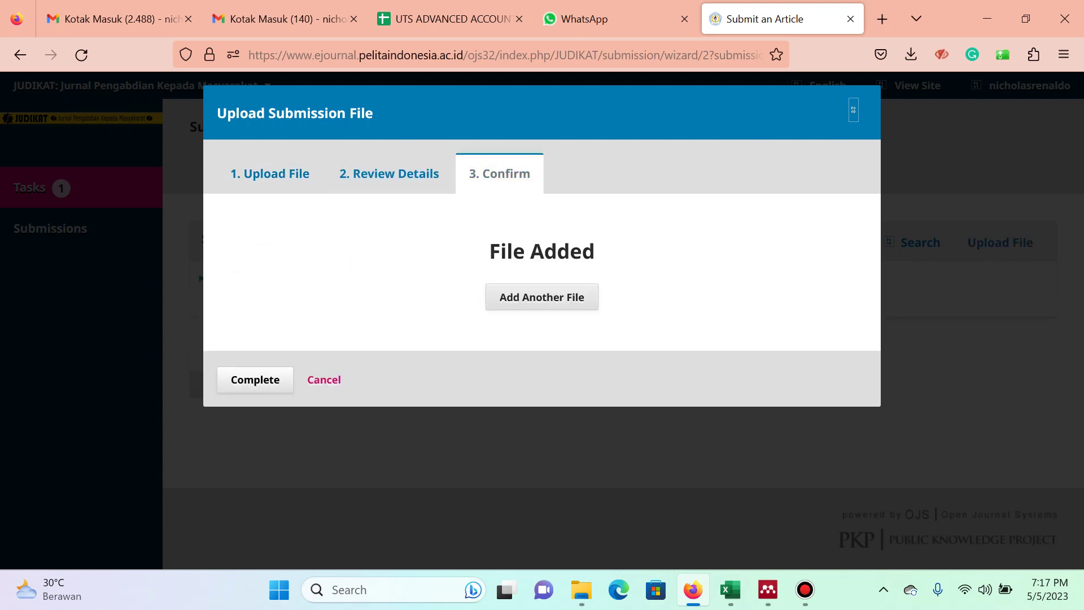
{"action": "left_click", "coordinate": [546, 294]}
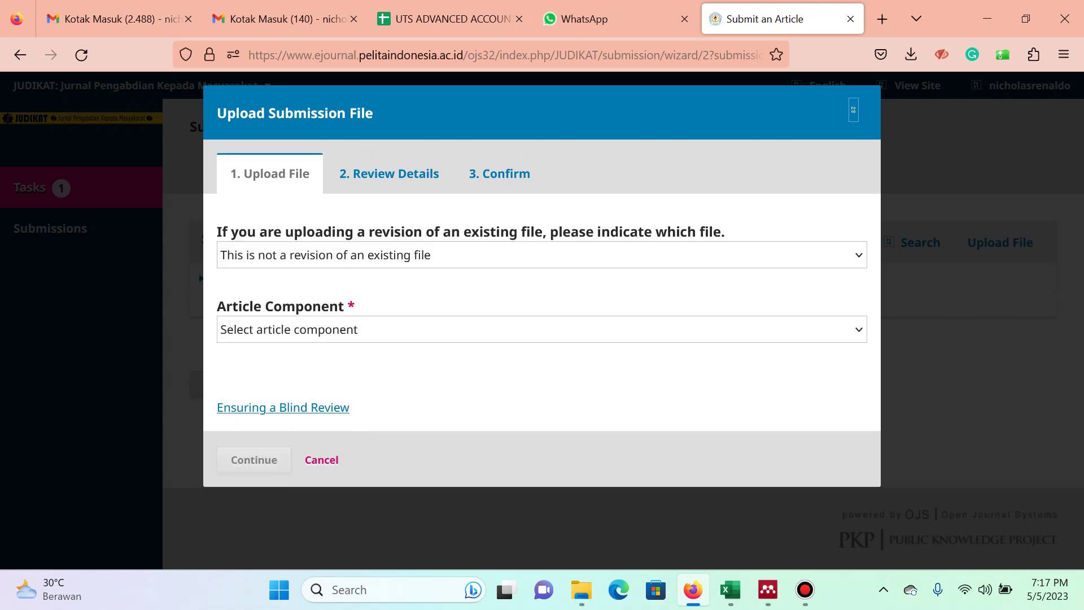
Set the component to Other and upload the Jurnal - Laporan Pengabdian Manajemen Utang PDF.
{"action": "left_click", "coordinate": [541, 329]}
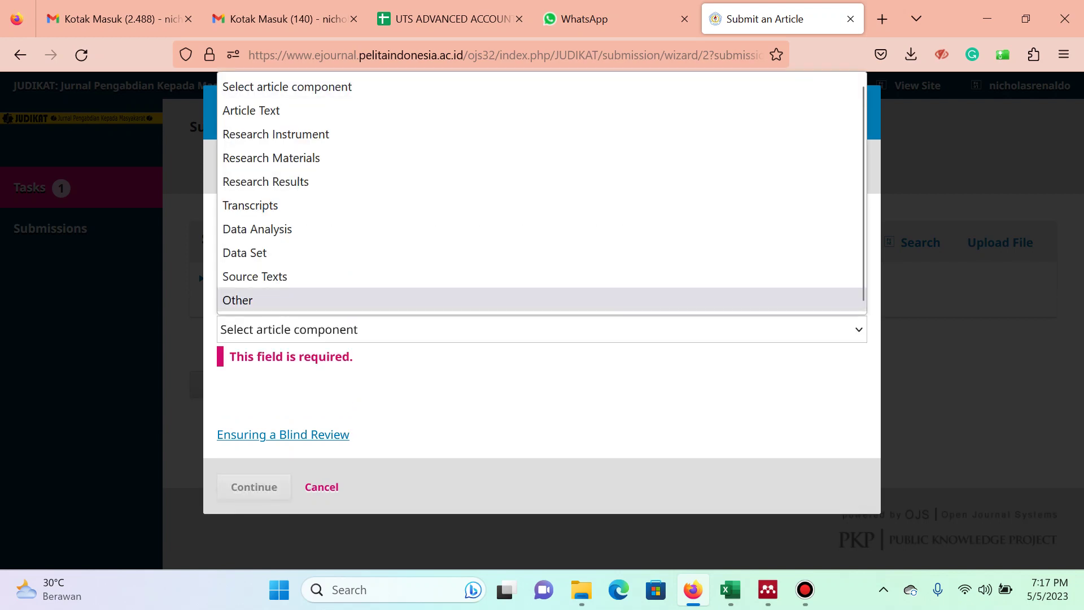
{"action": "left_click", "coordinate": [237, 301]}
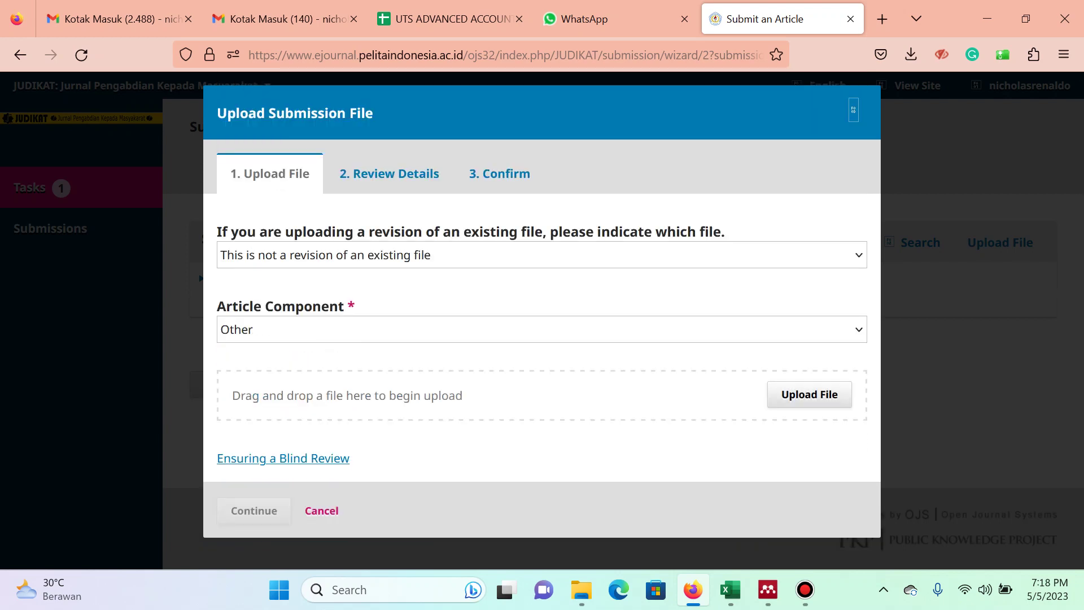
{"action": "left_click", "coordinate": [809, 394]}
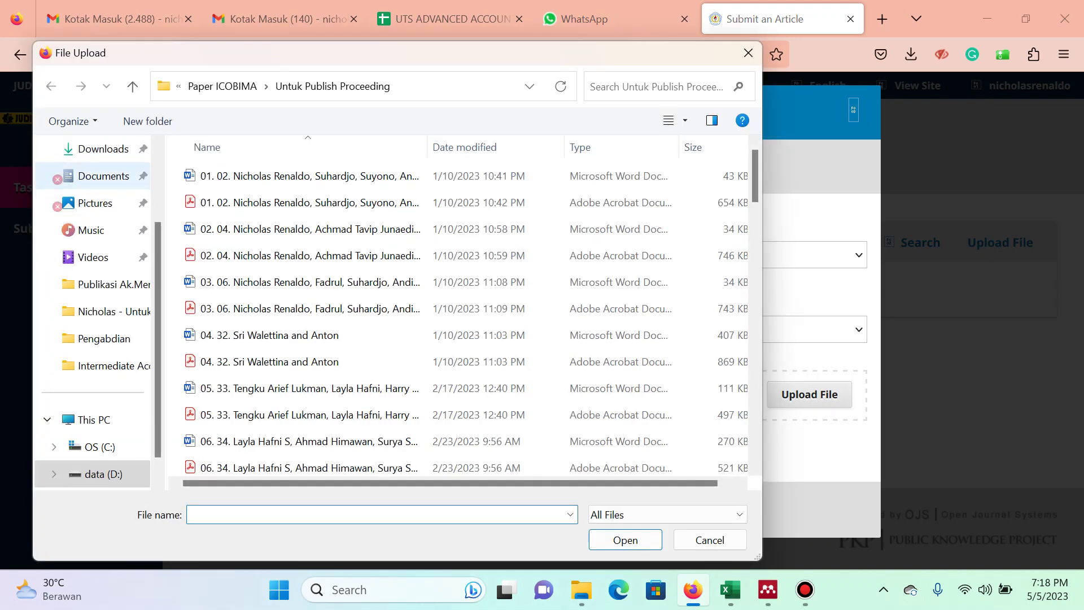
{"action": "left_click", "coordinate": [104, 148]}
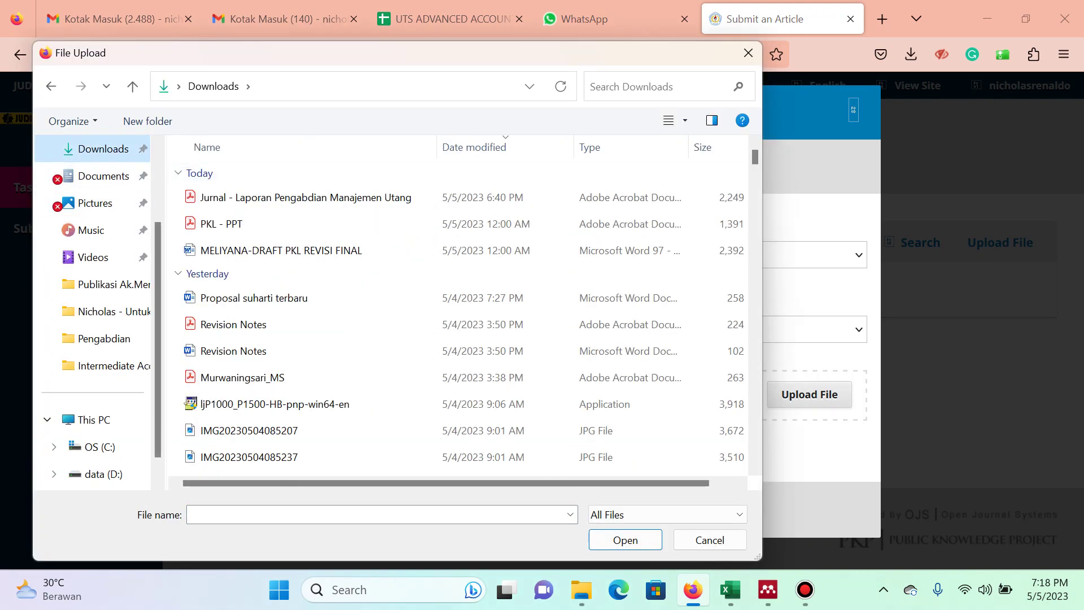
{"action": "left_click", "coordinate": [282, 198]}
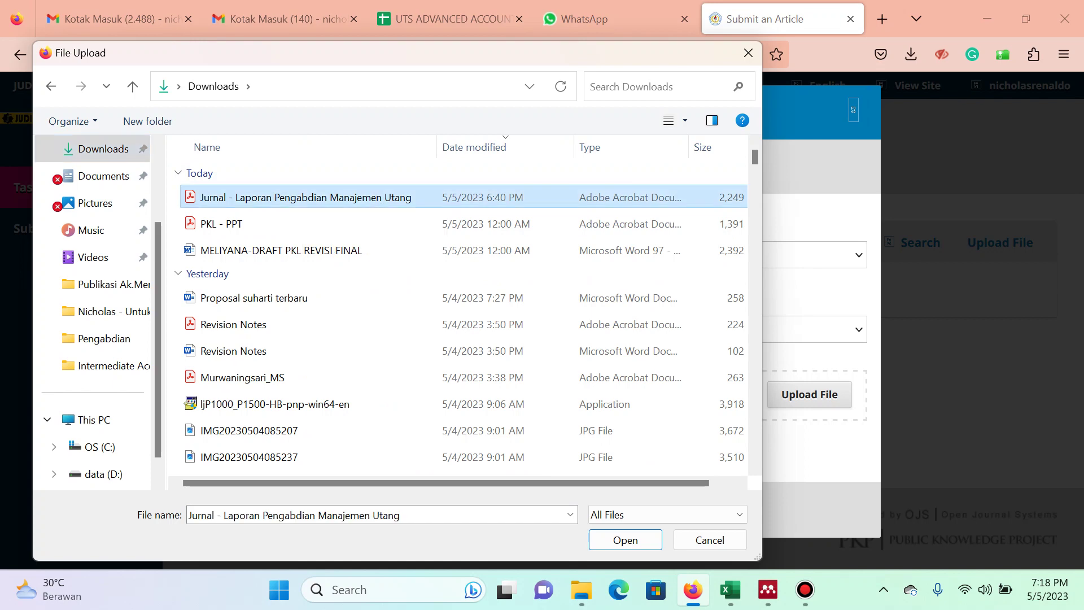
{"action": "key", "text": "Return"}
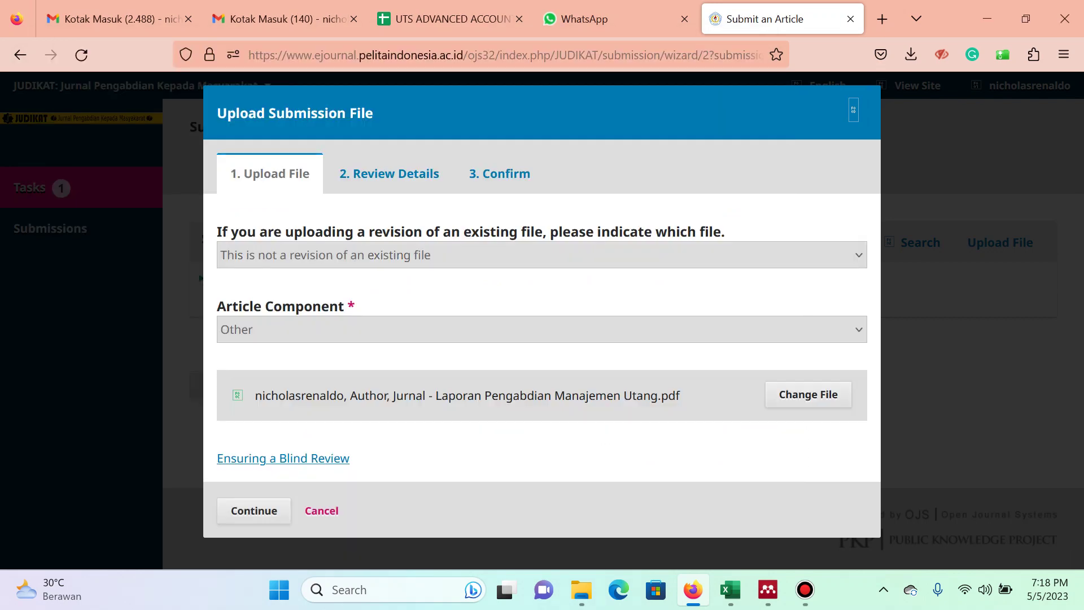
Replace it with the PDF renamed with a 'Turnitin - ' prefix, past the duplication notice.
{"action": "left_click", "coordinate": [808, 394]}
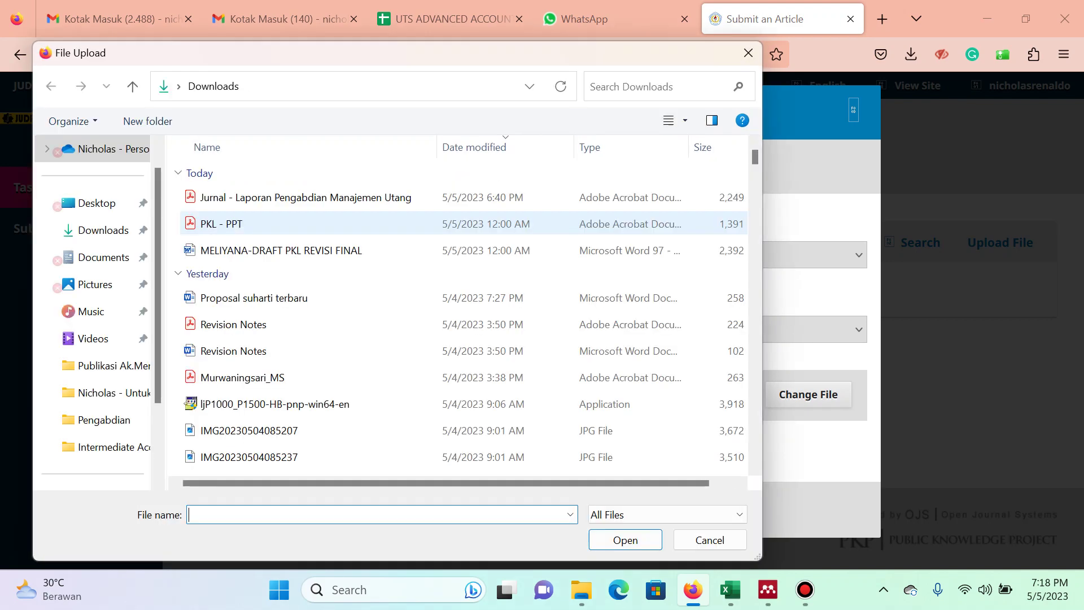
{"action": "left_click", "coordinate": [306, 197]}
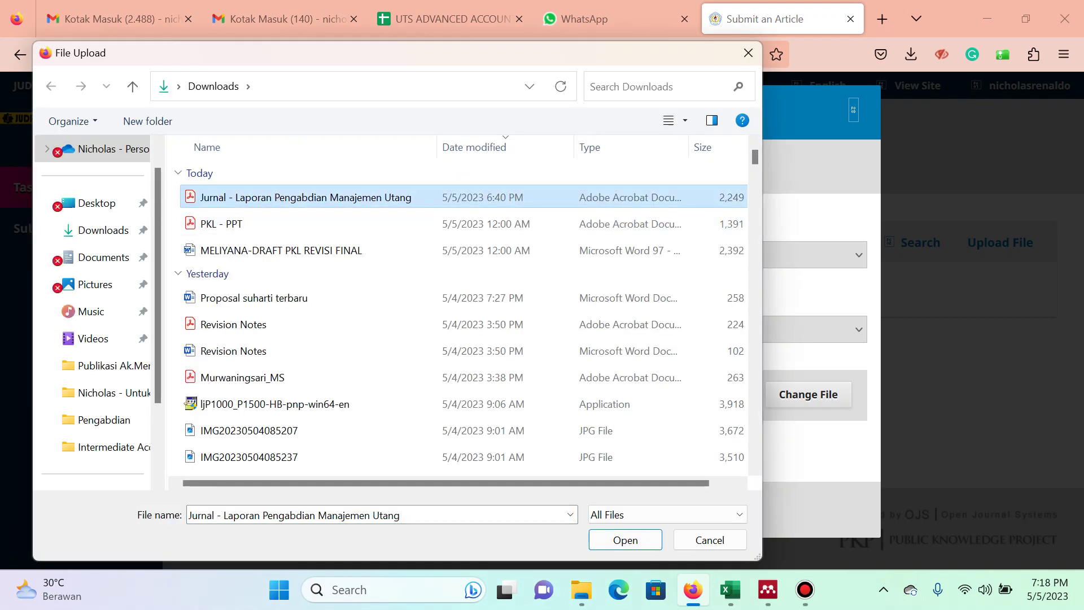
{"action": "key", "text": "F2"}
{"action": "key", "text": "Home"}
{"action": "type", "text": "Turni"}
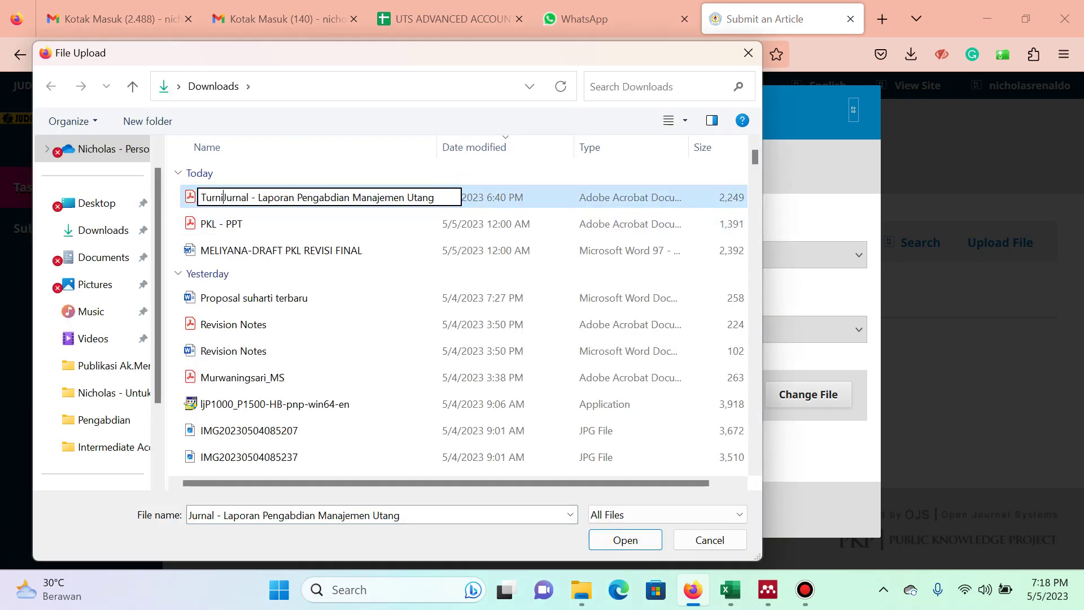
{"action": "type", "text": "tin -"}
{"action": "key", "text": "Return"}
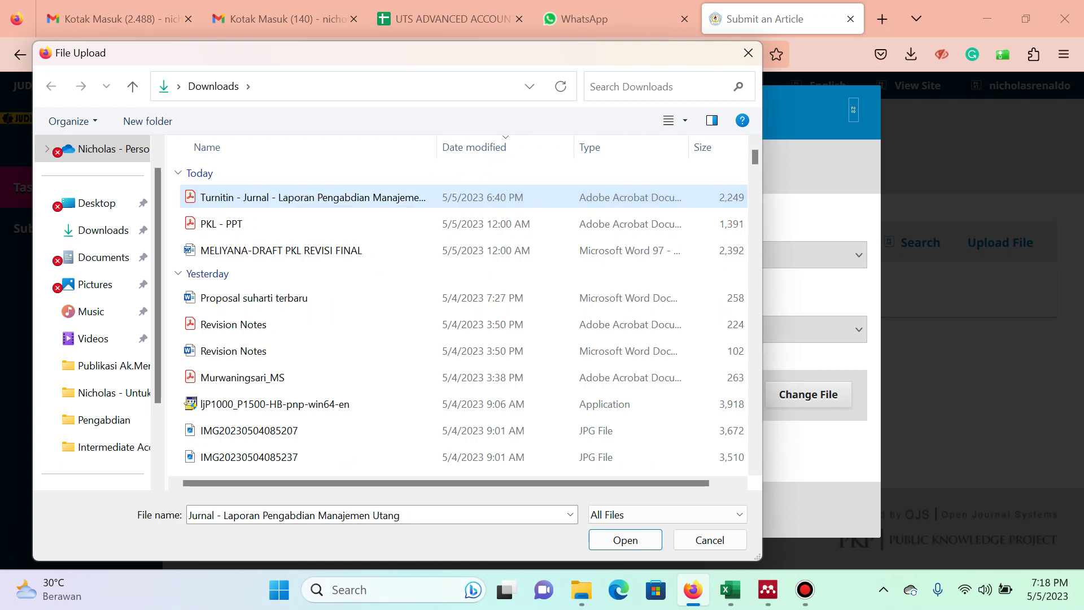
{"action": "key", "text": "Return"}
{"action": "key", "text": "Return"}
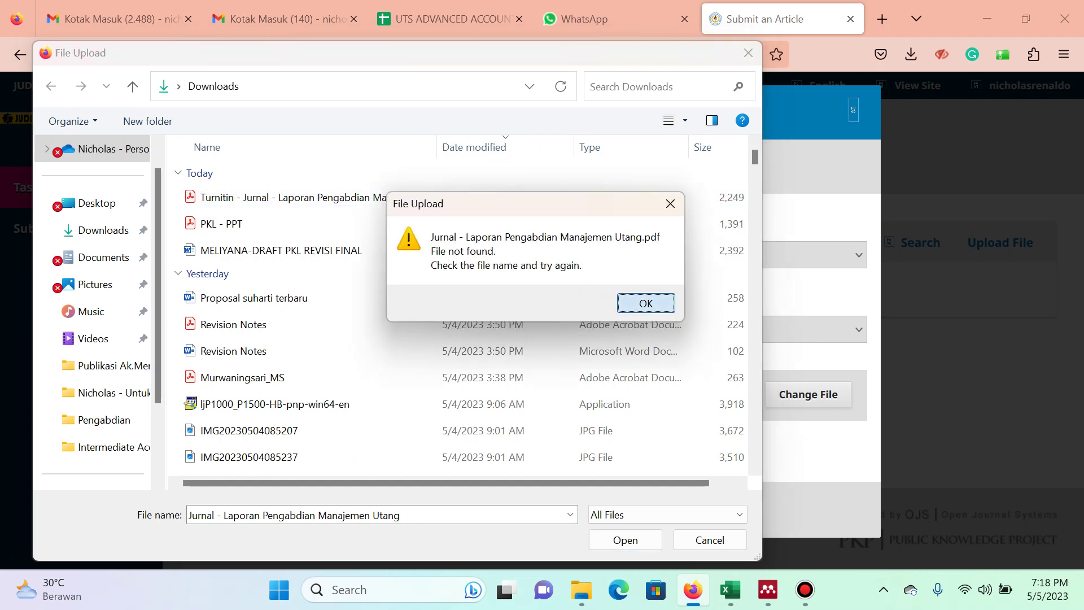
{"action": "left_click", "coordinate": [305, 197]}
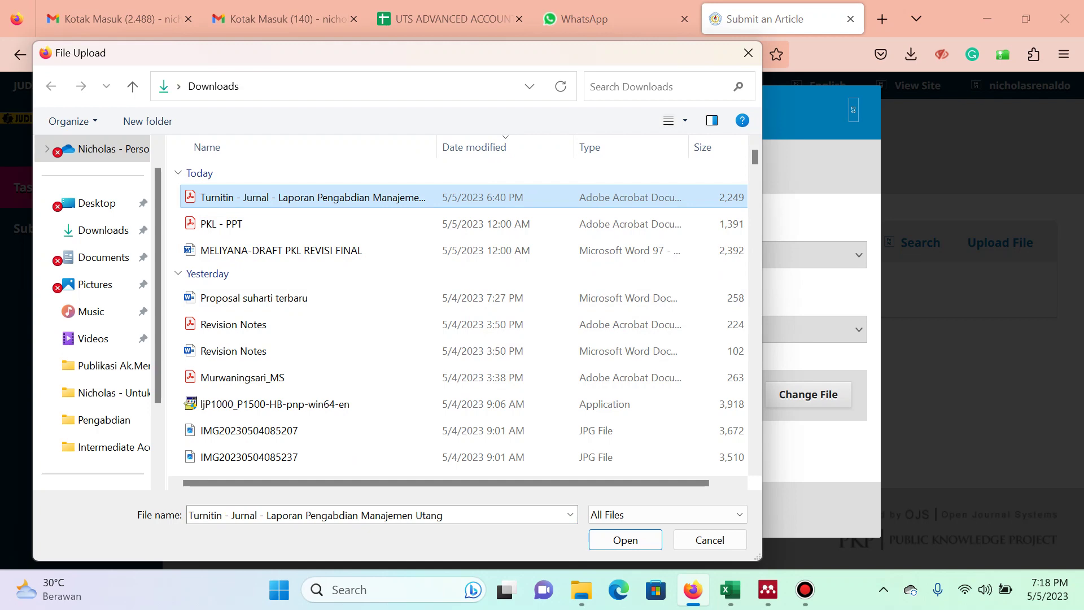
{"action": "key", "text": "Return"}
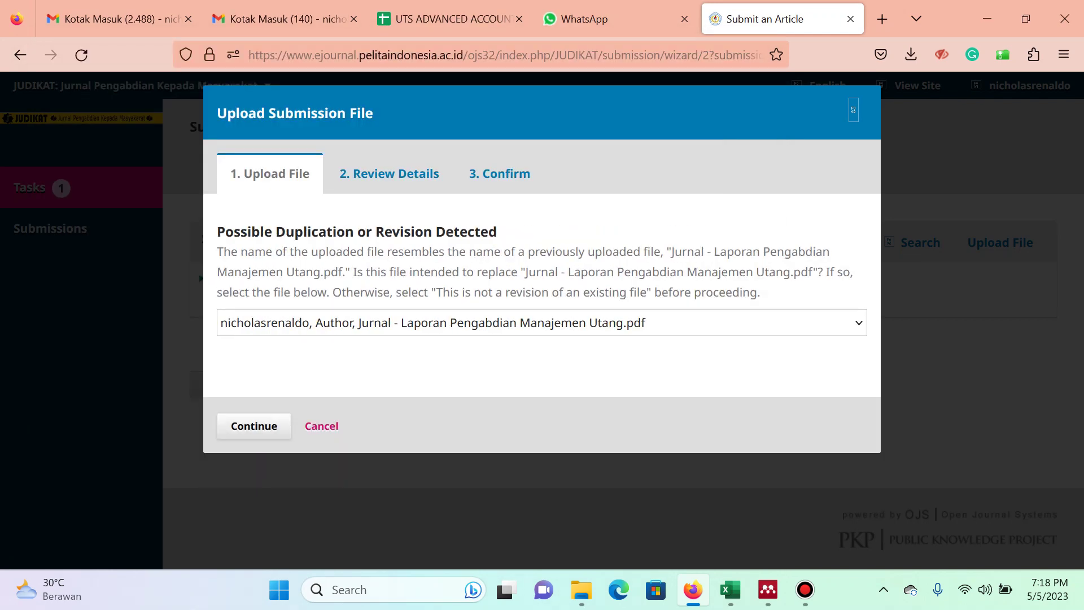
{"action": "key", "text": "Return"}
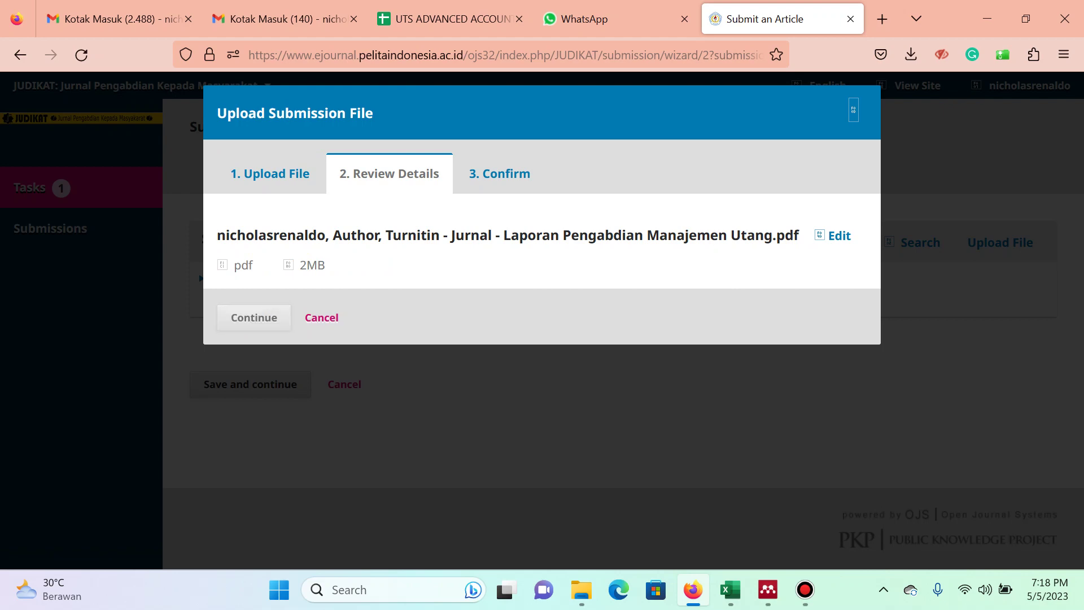
Complete the Turnitin PDF upload and save the files step to reach metadata entry.
{"action": "left_click", "coordinate": [256, 380]}
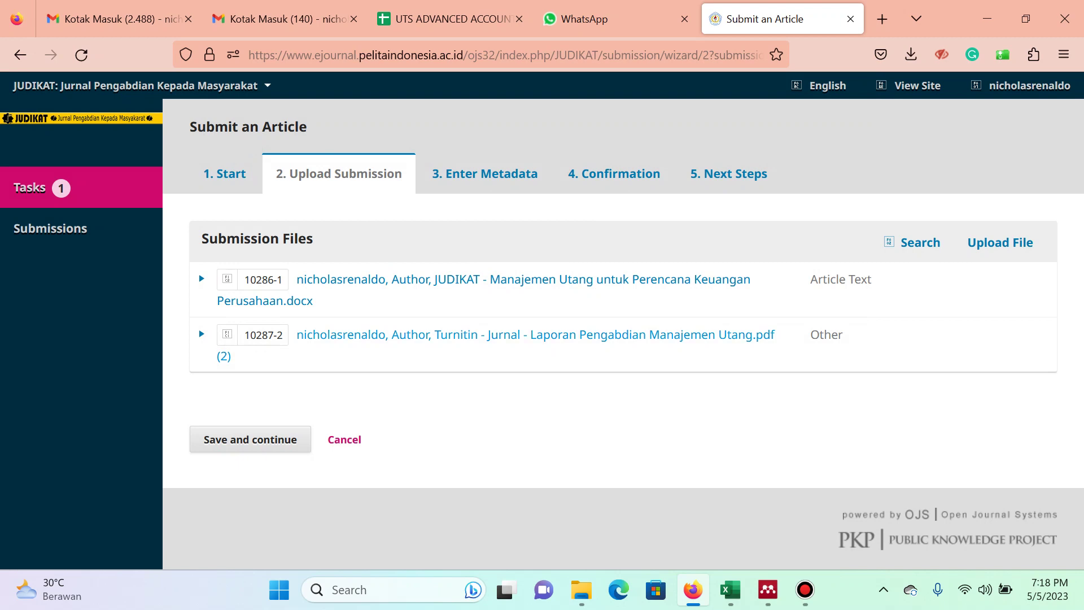
{"action": "left_click", "coordinate": [250, 439]}
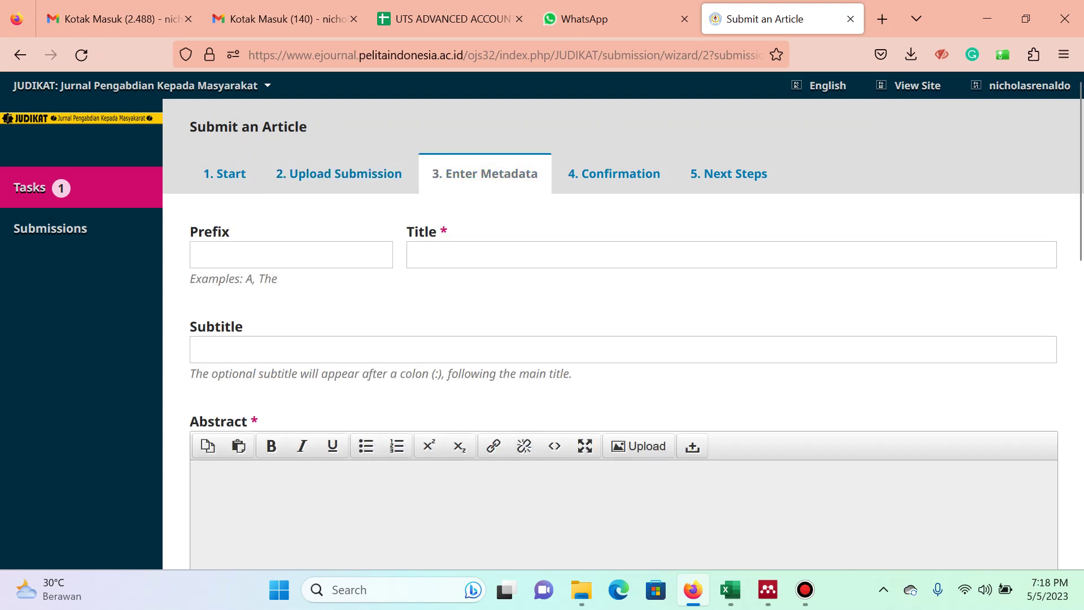
{"action": "mouse_move", "coordinate": [731, 589]}
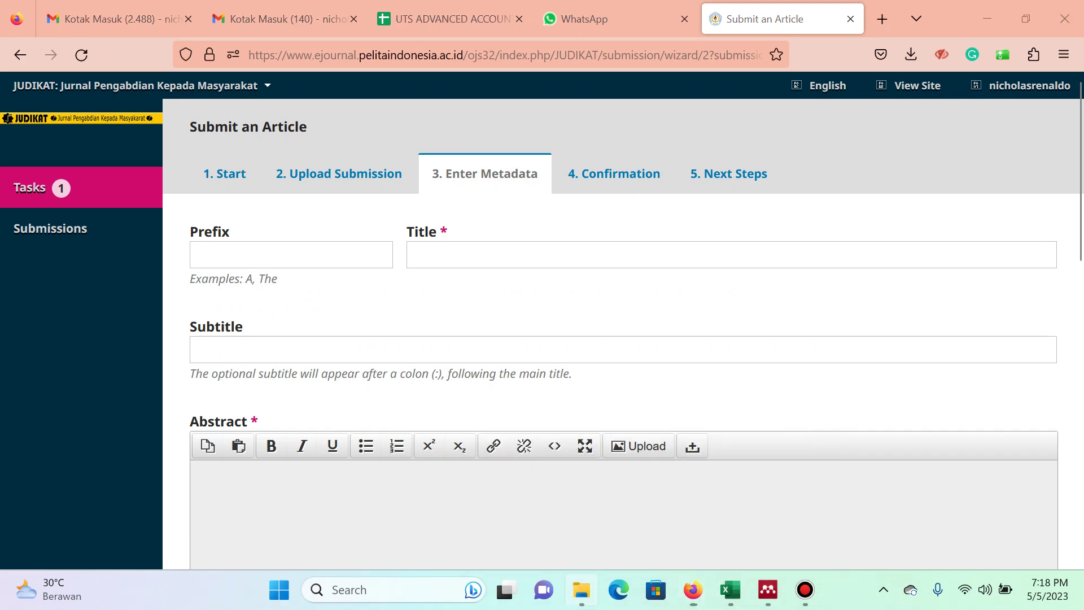
{"action": "left_click", "coordinate": [581, 589]}
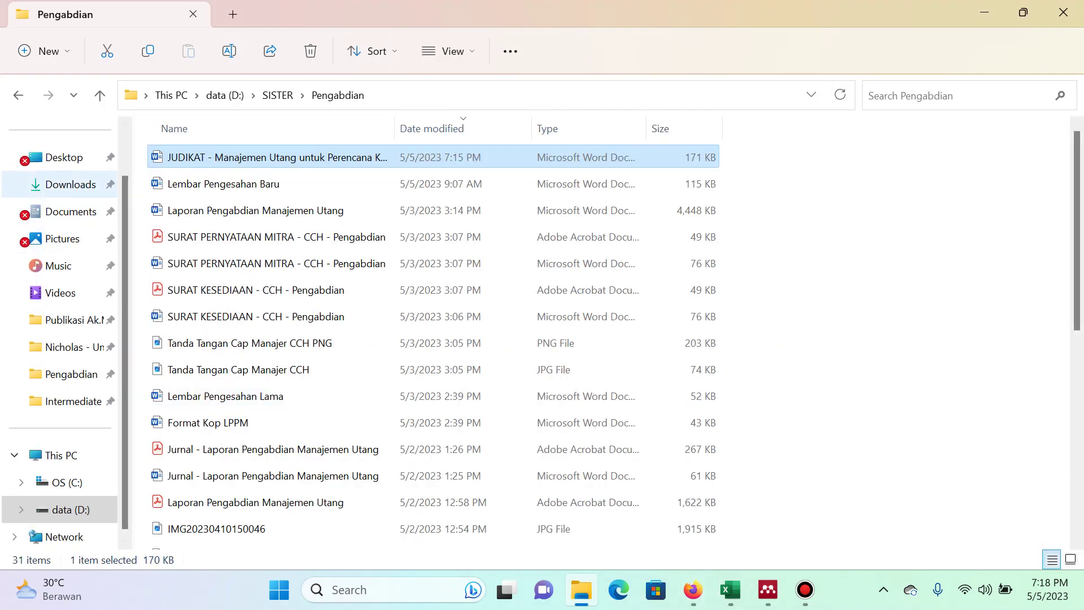
Copy the Turnitin PDF from Downloads into the Pengabdian folder.
{"action": "left_click", "coordinate": [71, 184]}
{"action": "left_click", "coordinate": [293, 178]}
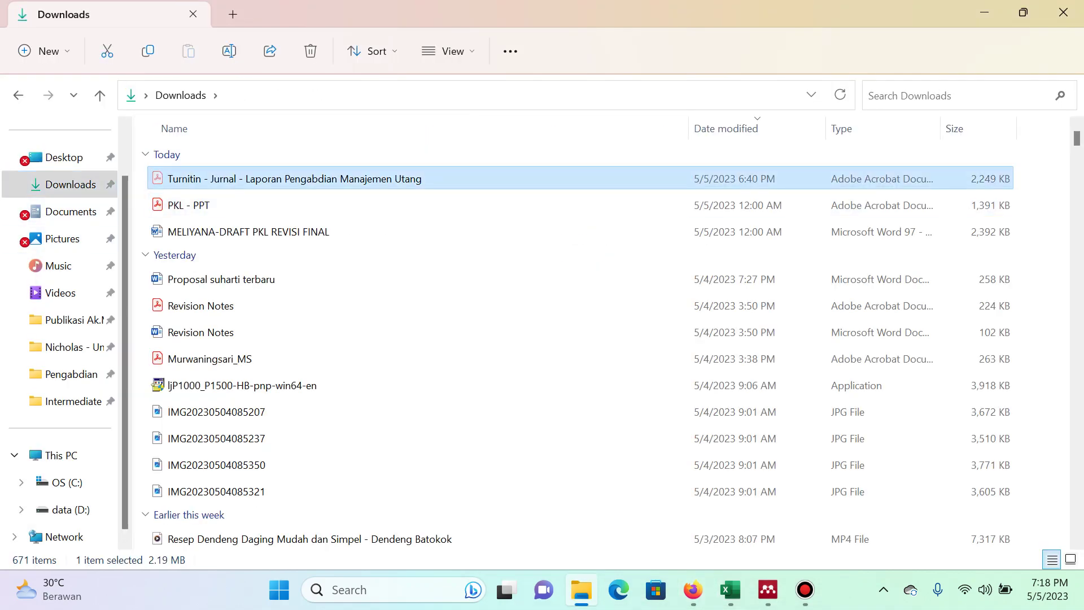
{"action": "key", "text": "ctrl+c"}
{"action": "left_click", "coordinate": [19, 95]}
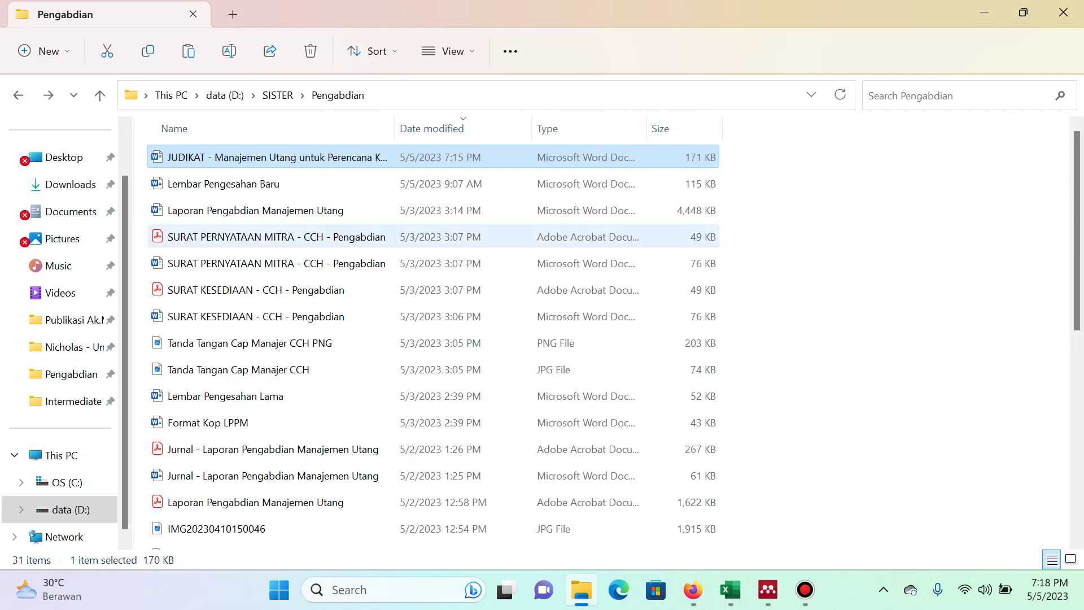
{"action": "key", "text": "ctrl+v"}
Open the JUDIKAT Word manuscript from the Pengabdian folder.
{"action": "key", "text": "Home"}
{"action": "key", "text": "Return"}
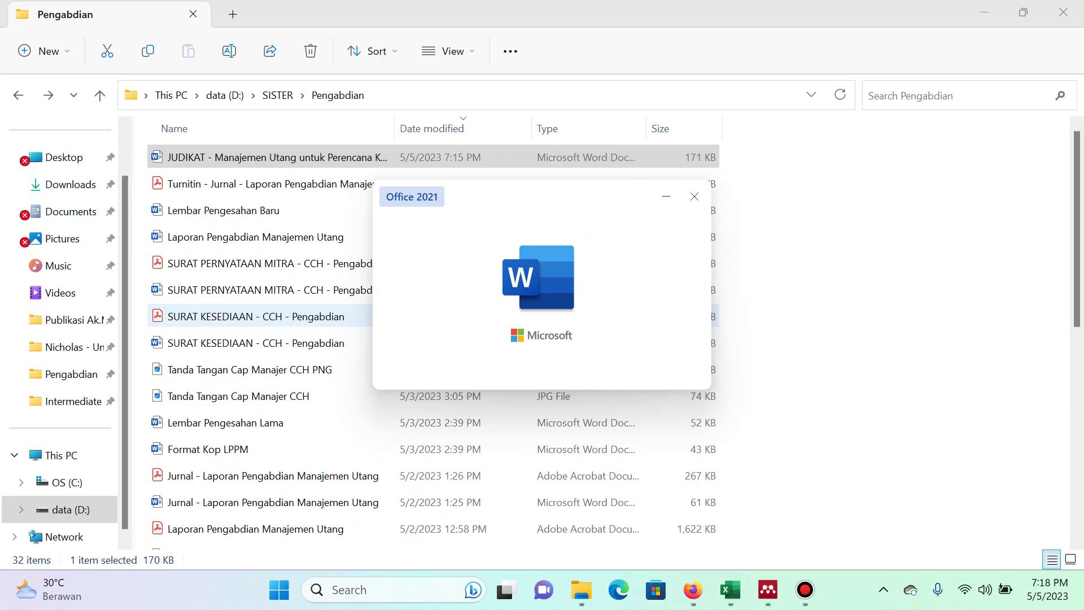
{"action": "key", "text": "alt+Tab"}
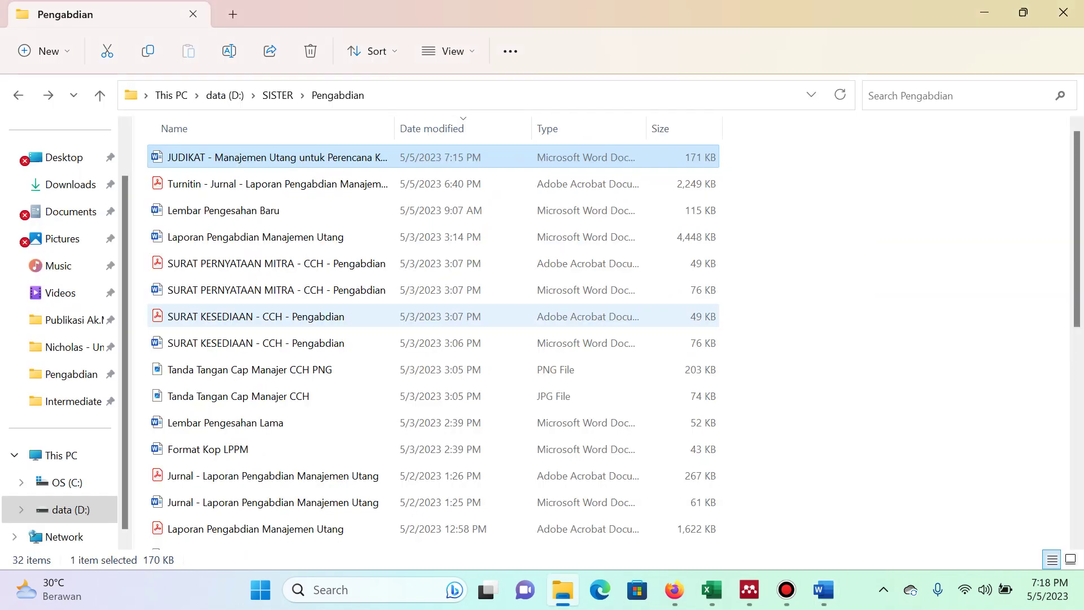
{"action": "key", "text": "alt+Tab"}
{"action": "key", "text": "alt+Tab"}
{"action": "key", "text": "alt+Tab"}
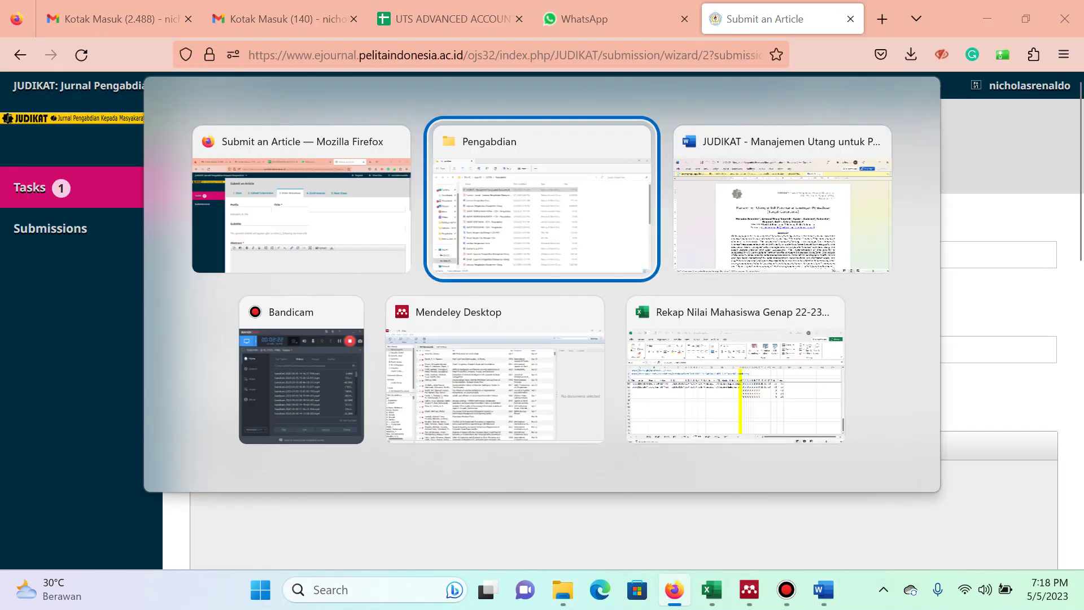
{"action": "key", "text": "alt+Tab"}
{"action": "key", "text": "alt+Tab"}
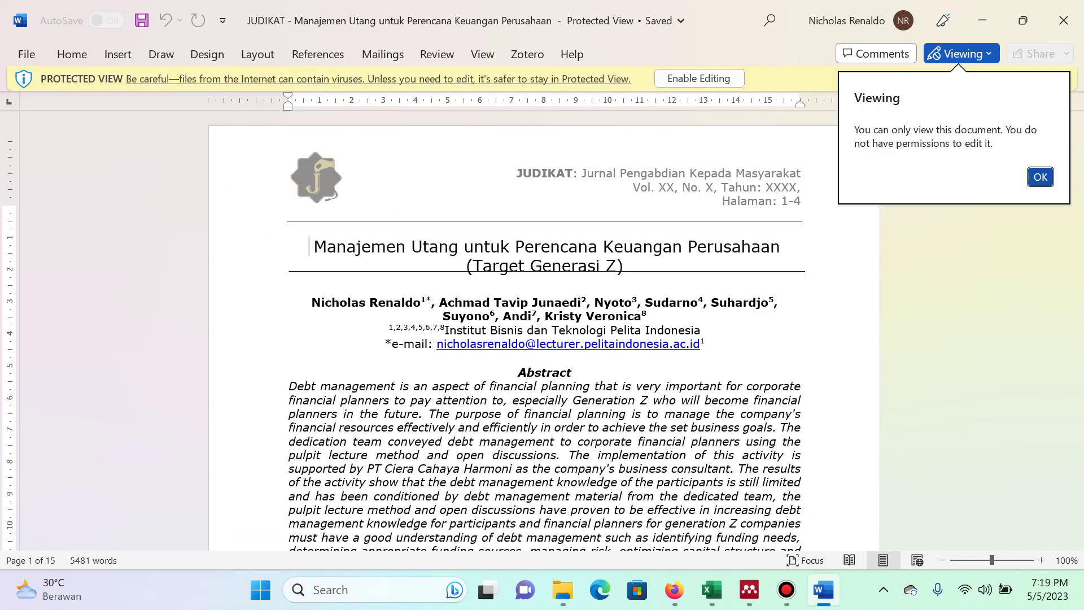
{"action": "key", "text": "alt+Tab"}
Enable editing on the JUDIKAT manuscript and copy its article title.
{"action": "key", "text": "alt+Tab"}
{"action": "key", "text": "alt+Tab"}
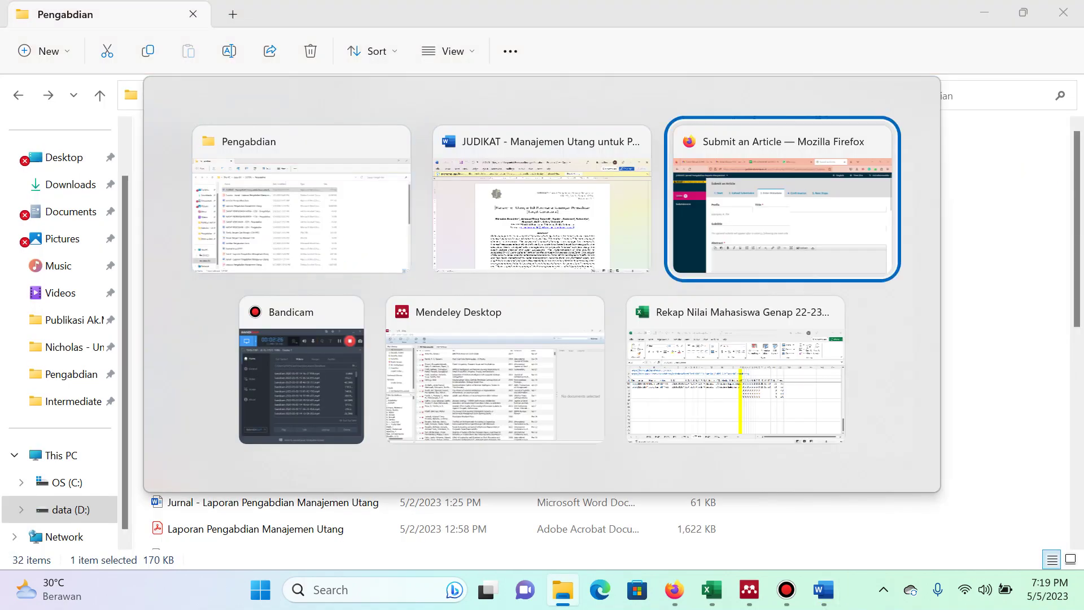
{"action": "key", "text": "alt+Tab"}
{"action": "key", "text": "alt+Tab"}
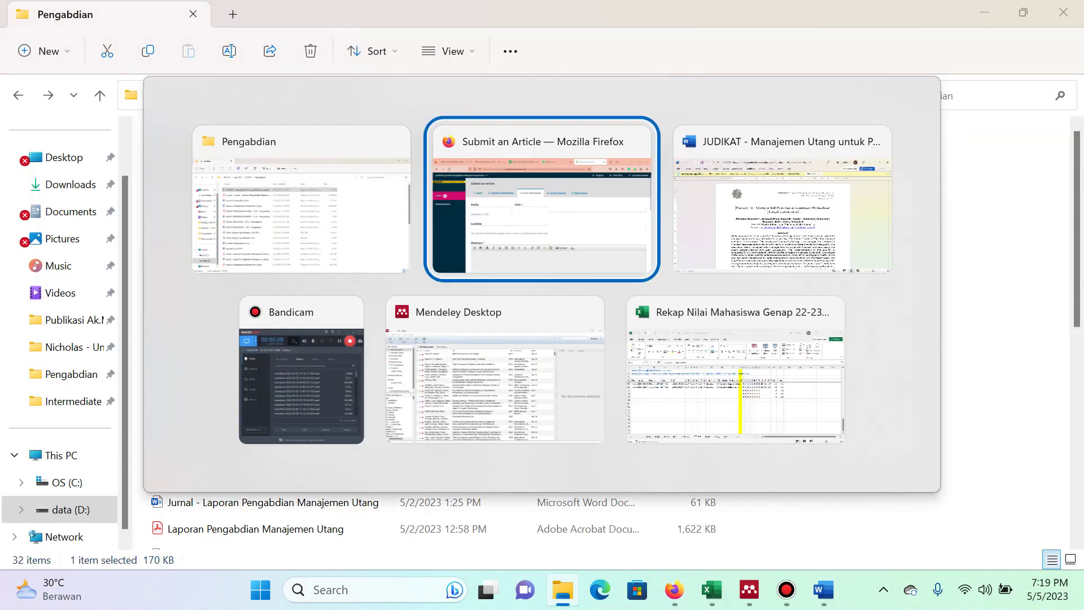
{"action": "key", "text": "alt+Tab"}
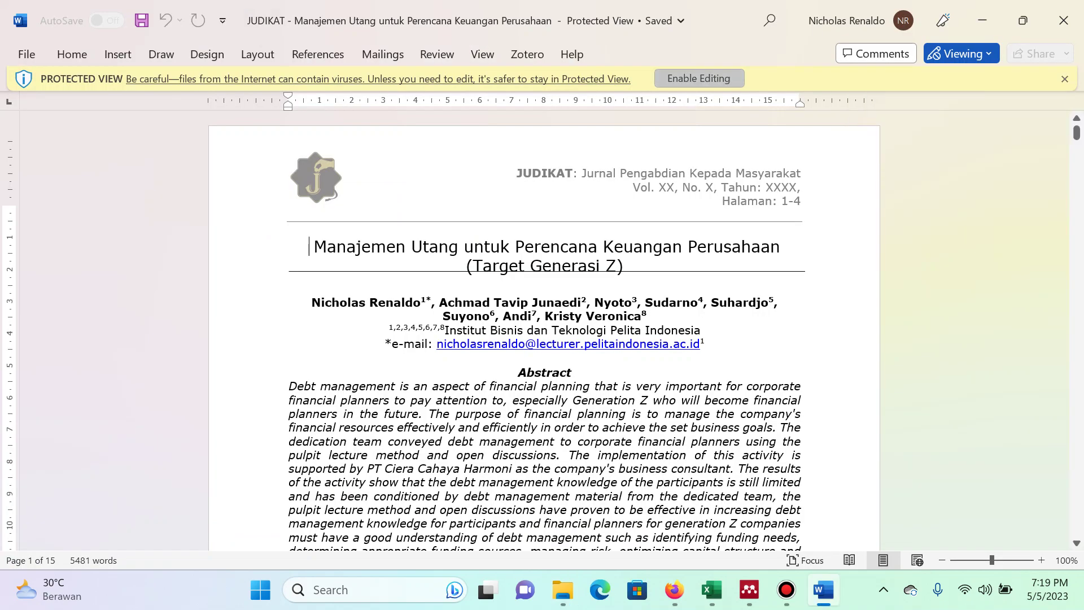
{"action": "left_click", "coordinate": [699, 78]}
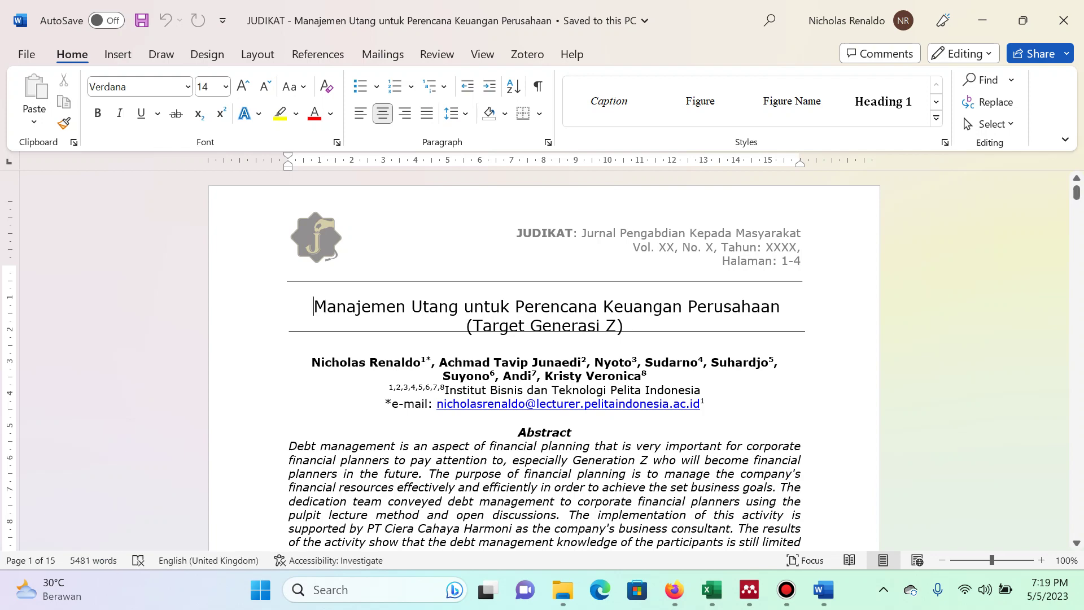
{"action": "key", "text": "ctrl+shift+Down"}
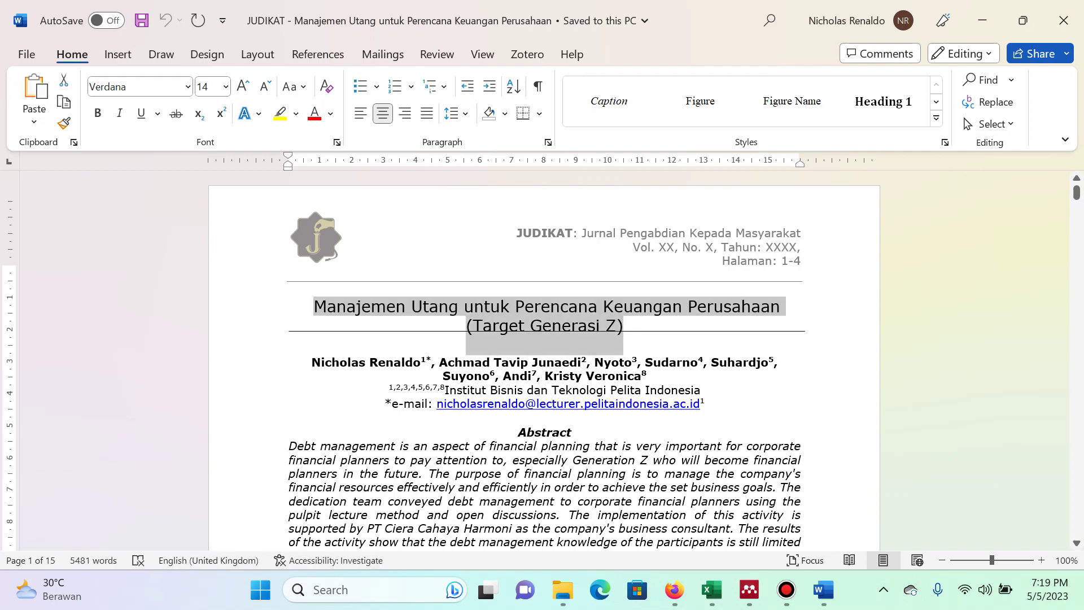
{"action": "key", "text": "alt+Tab"}
{"action": "key", "text": "alt+Tab"}
{"action": "key", "text": "alt+Tab"}
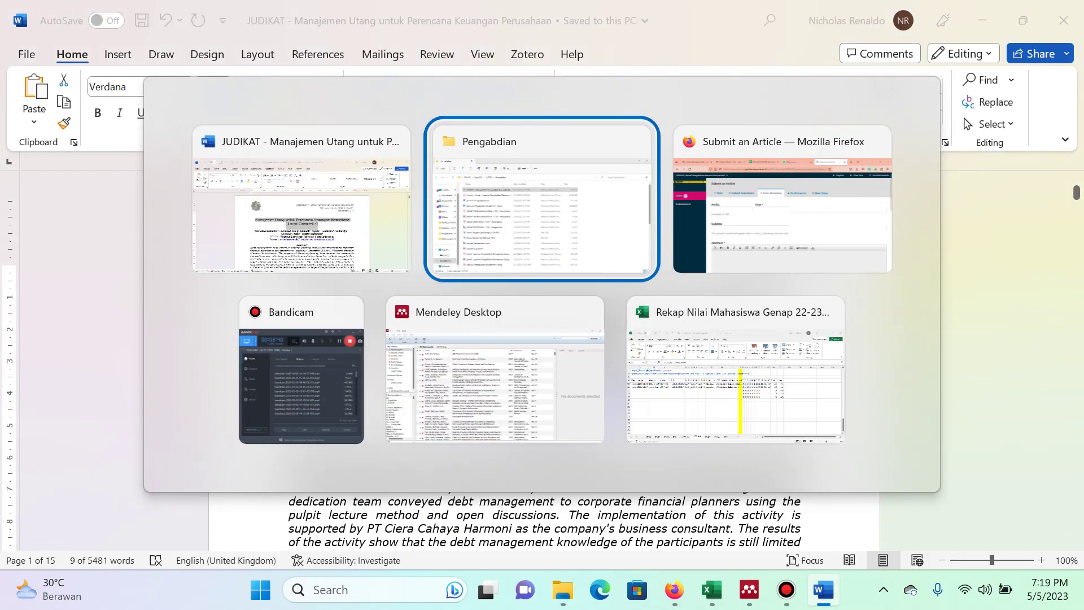
{"action": "key", "text": "alt+Tab"}
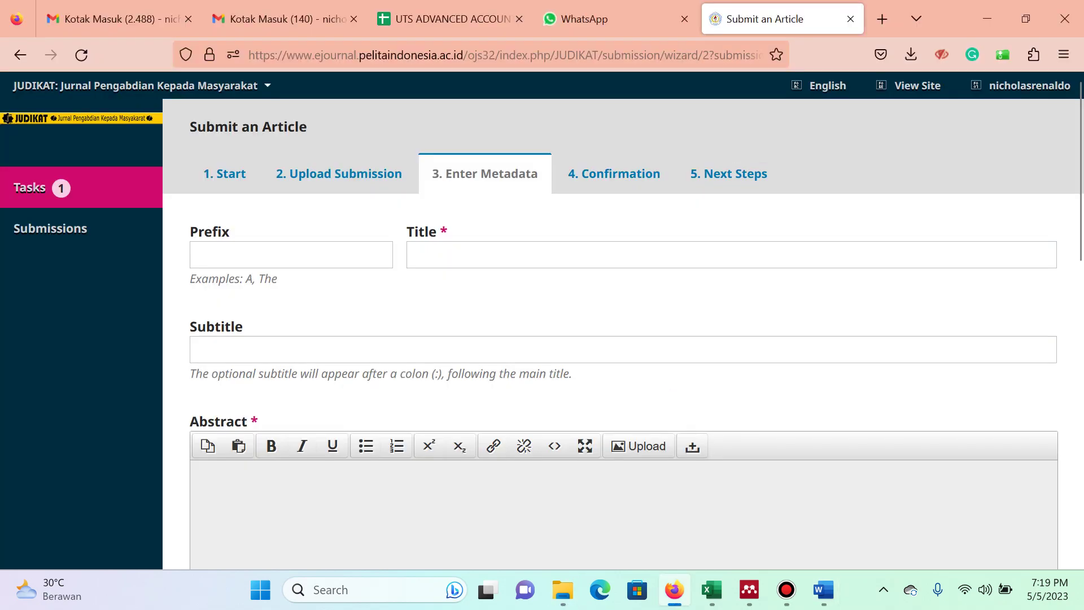
Paste the article title into the OJS Title field.
{"action": "left_click", "coordinate": [451, 255]}
{"action": "key", "text": "ctrl+v"}
{"action": "key", "text": "Tab"}
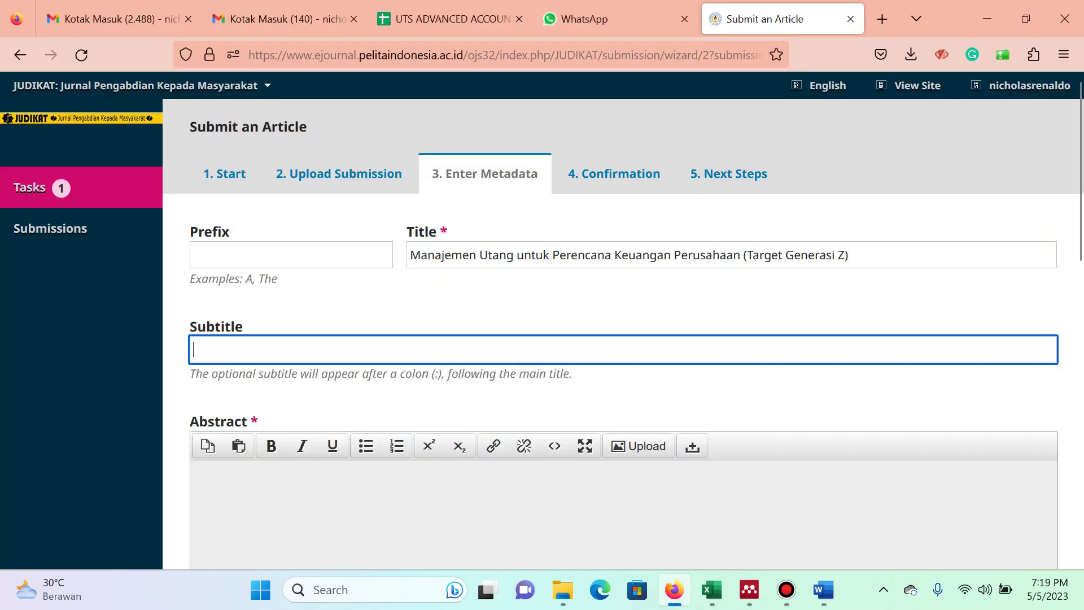
Copy the English abstract from Word into the OJS Abstract field.
{"action": "key", "text": "alt+Tab"}
{"action": "scroll", "coordinate": [544, 361], "scroll_direction": "down", "scroll_amount": 3}
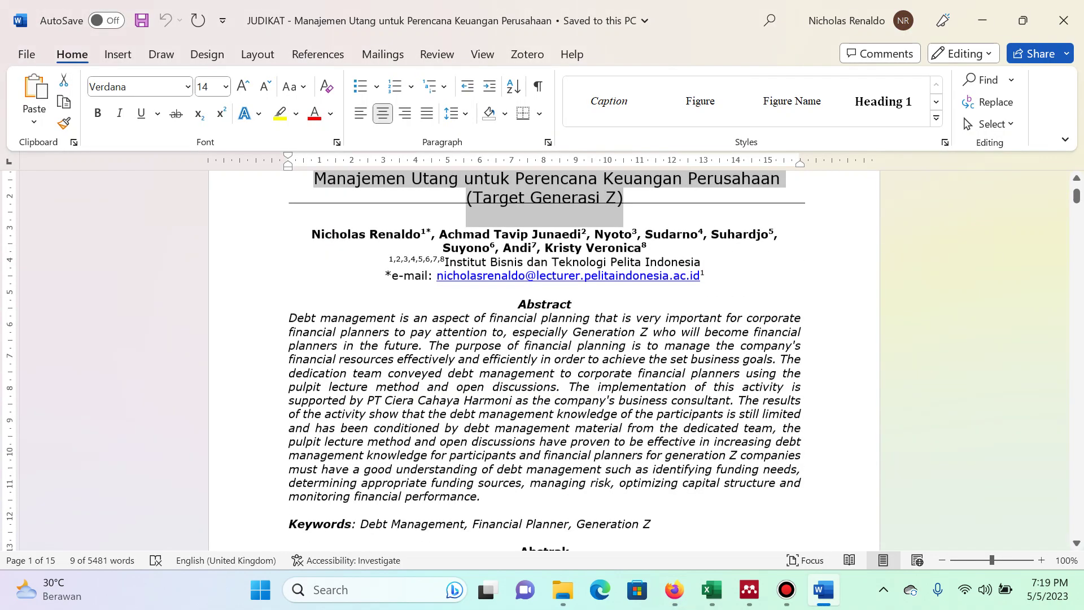
{"action": "triple_click", "coordinate": [370, 423]}
{"action": "key", "text": "ctrl+c"}
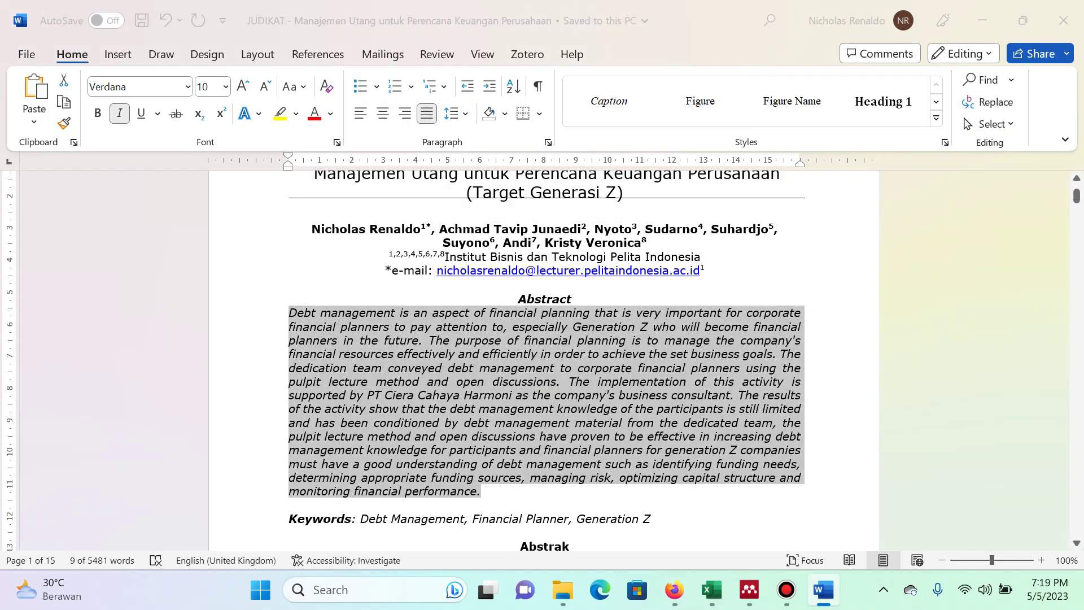
{"action": "key", "text": "alt+Tab"}
{"action": "key", "text": "Tab"}
{"action": "key", "text": "ctrl+v"}
{"action": "scroll", "coordinate": [623, 333], "scroll_direction": "down", "scroll_amount": 5}
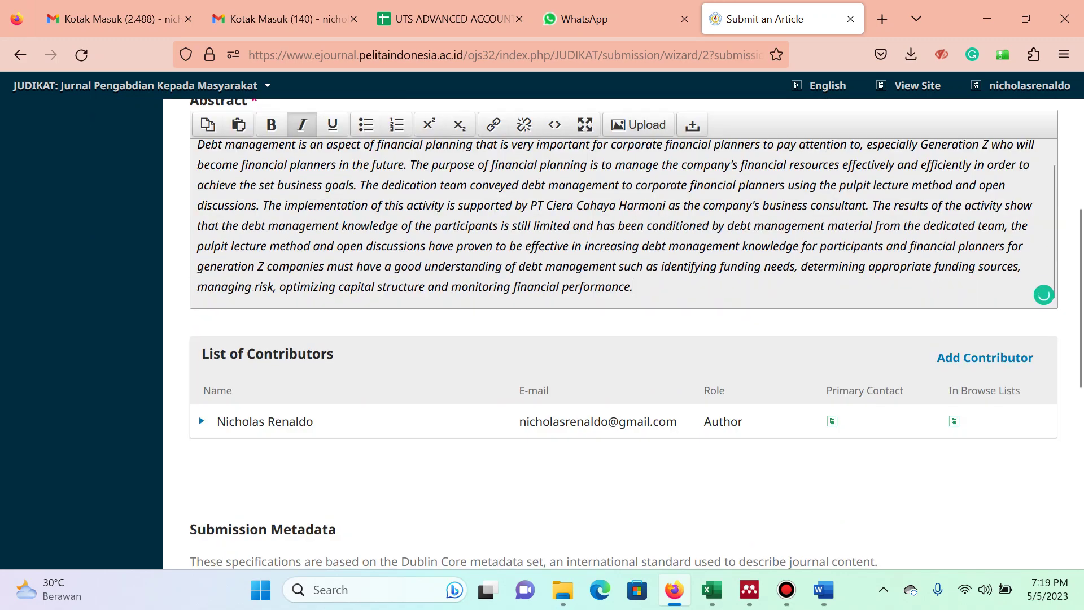
{"action": "scroll", "coordinate": [623, 333], "scroll_direction": "down", "scroll_amount": 1}
{"action": "key", "text": "alt+Tab"}
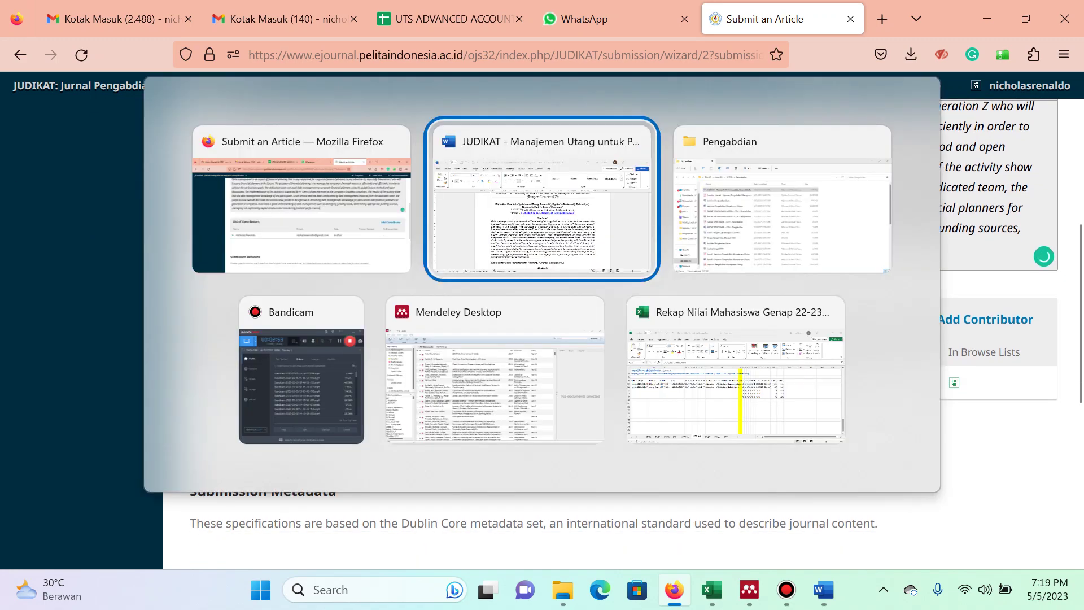
{"action": "key", "text": "alt+Tab"}
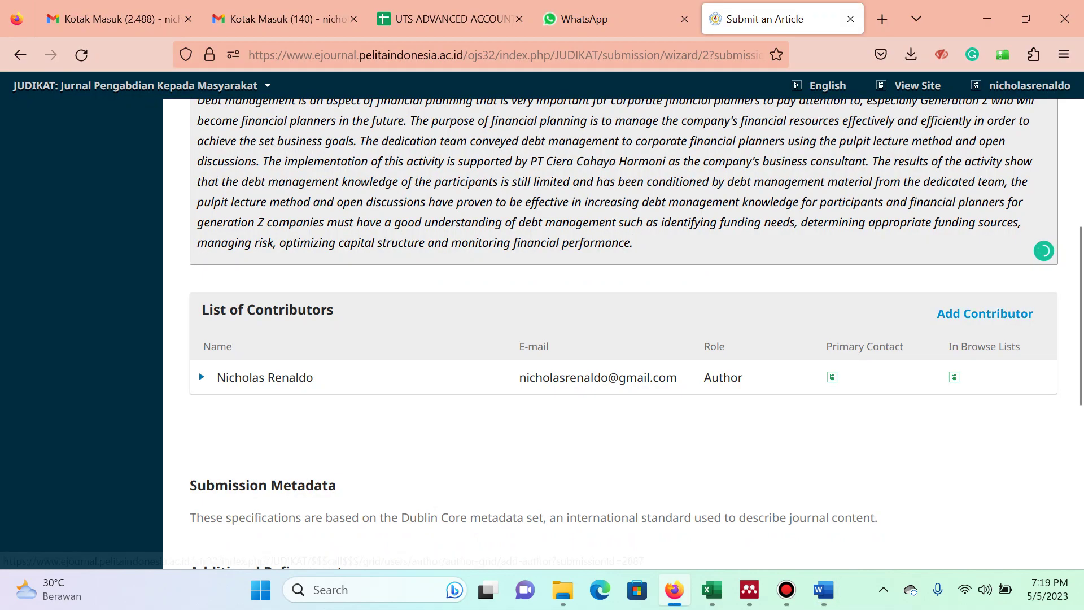
{"action": "left_click", "coordinate": [944, 313]}
Enter the co-author's first, middle and last names and e-mail address.
{"action": "left_click", "coordinate": [290, 187]}
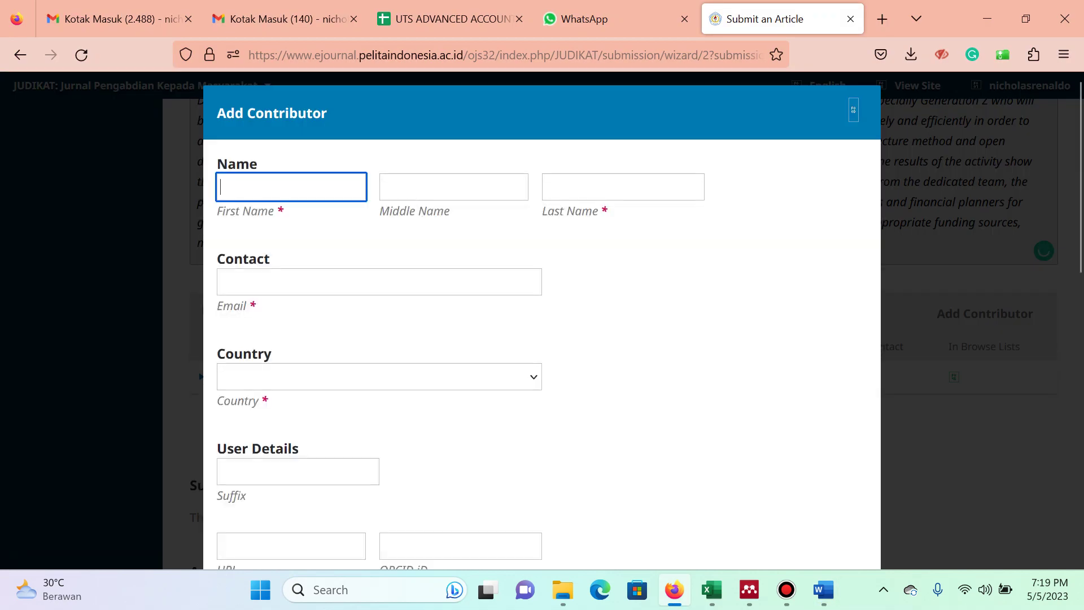
{"action": "type", "text": "achmad"}
{"action": "key", "text": "BackSpace"}
{"action": "key", "text": "ctrl+a"}
{"action": "type", "text": "A"}
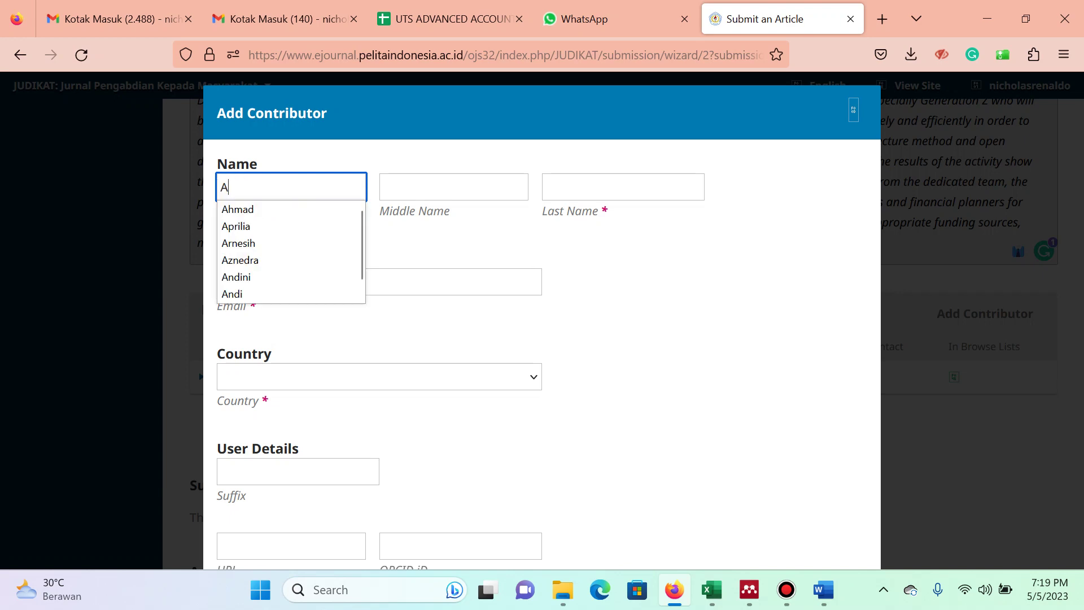
{"action": "type", "text": "chmad"}
{"action": "left_click", "coordinate": [453, 187]}
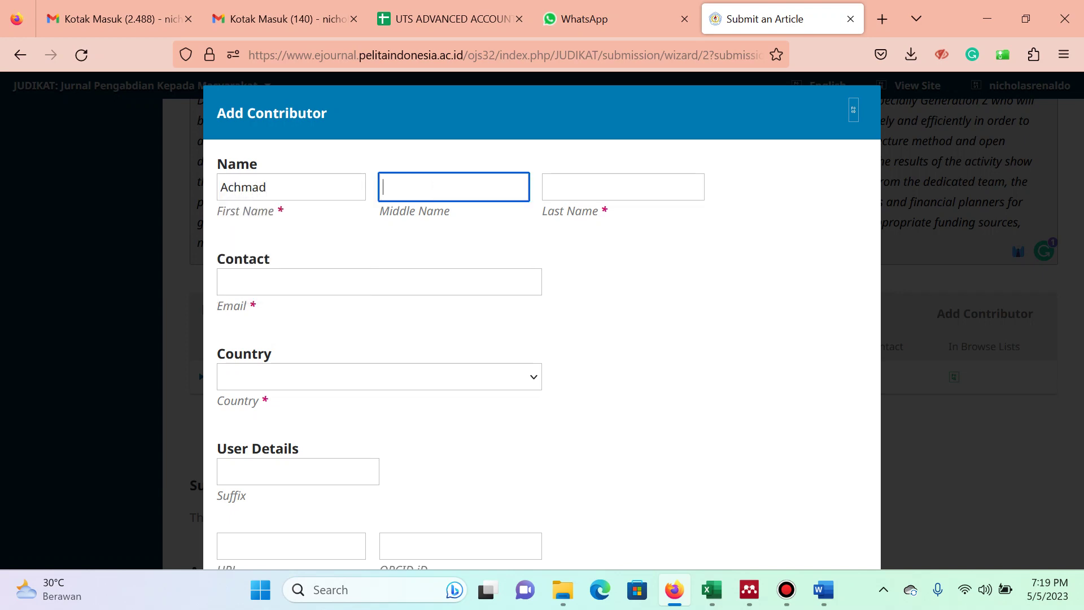
{"action": "key", "text": "Tab"}
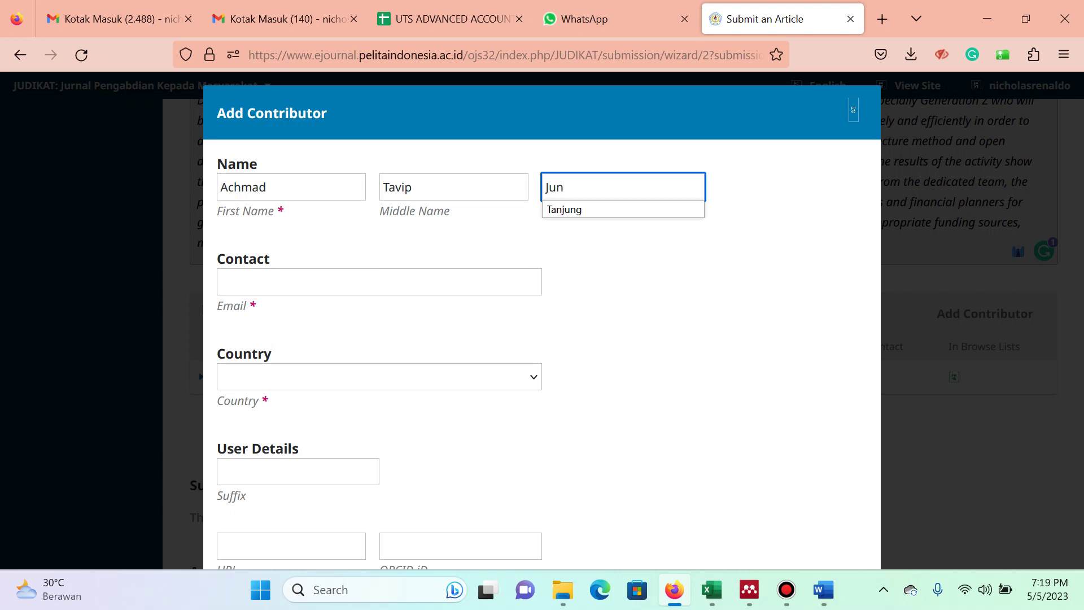
{"action": "key", "text": "Tab"}
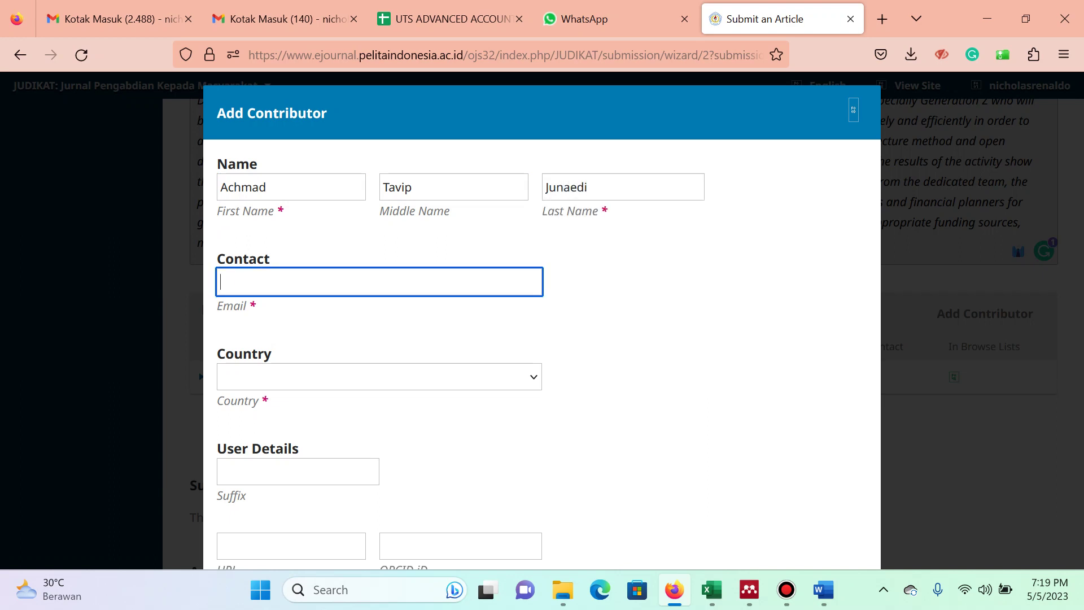
{"action": "type", "text": "achmad"}
{"action": "key", "text": "Down"}
{"action": "key", "text": "Tab"}
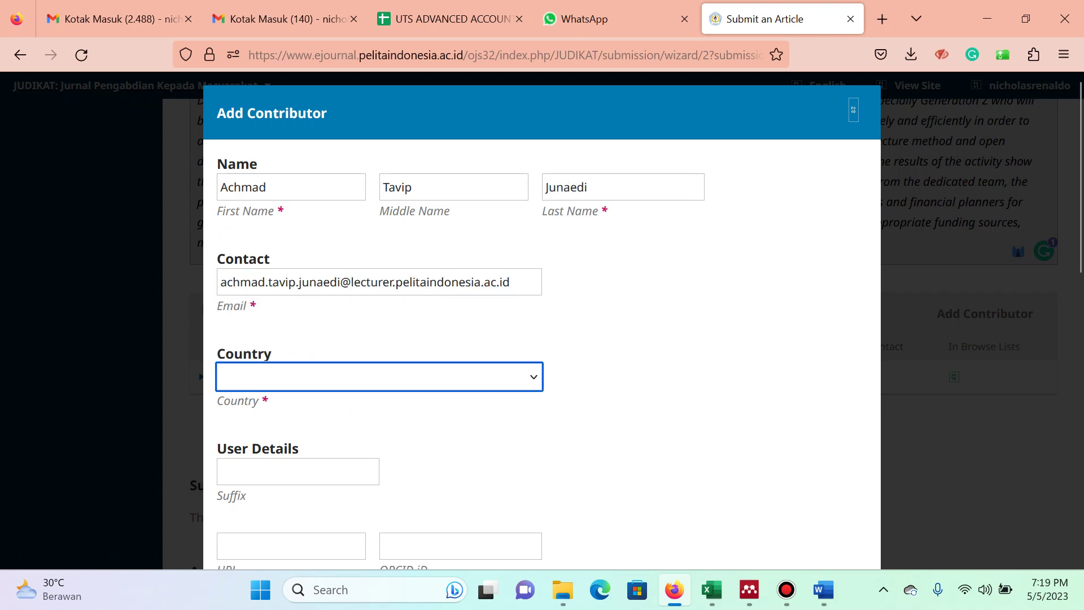
Set the contributor's affiliation to Institut Bisnis dan Teknologi Pelita Indonesia.
{"action": "scroll", "coordinate": [542, 320], "scroll_direction": "down", "scroll_amount": 3}
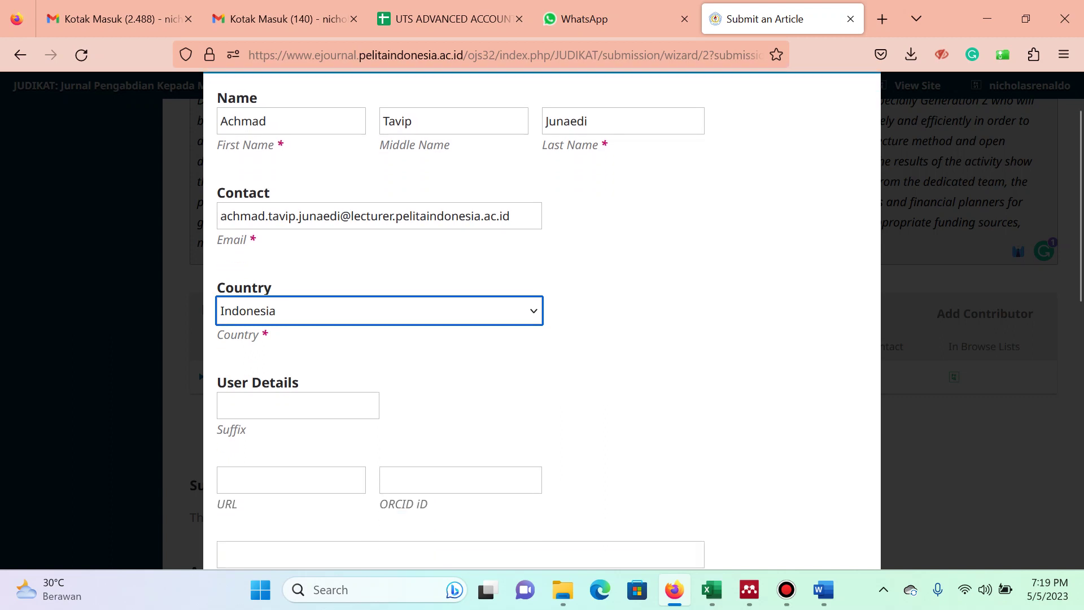
{"action": "left_click", "coordinate": [339, 463]}
{"action": "type", "text": "peli"}
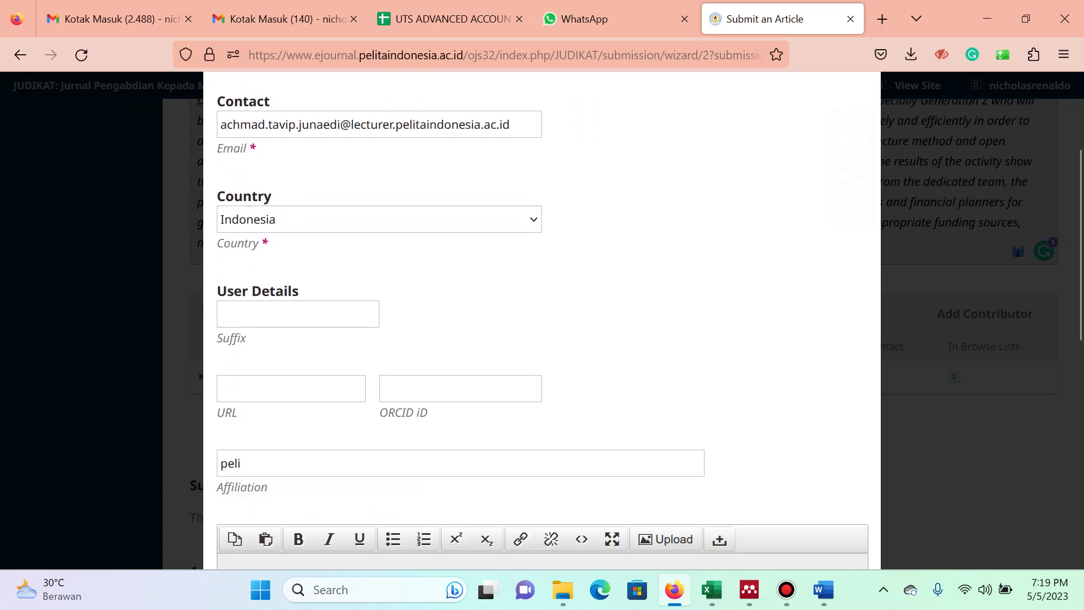
{"action": "key", "text": "Return"}
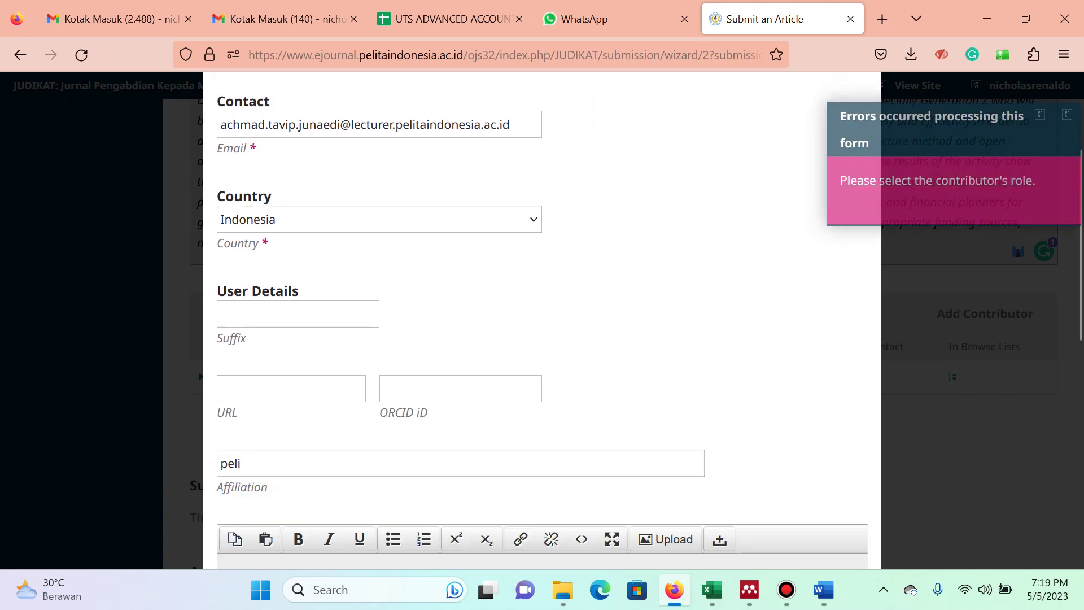
{"action": "key", "text": "Down"}
{"action": "key", "text": "Down"}
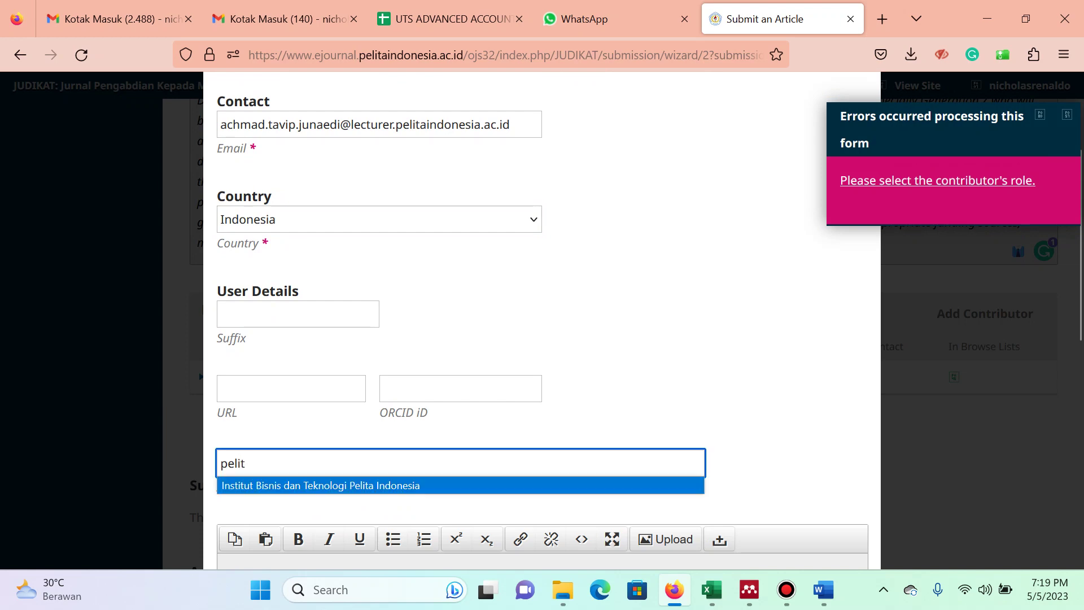
{"action": "key", "text": "Return"}
{"action": "scroll", "coordinate": [542, 316], "scroll_direction": "down", "scroll_amount": 7}
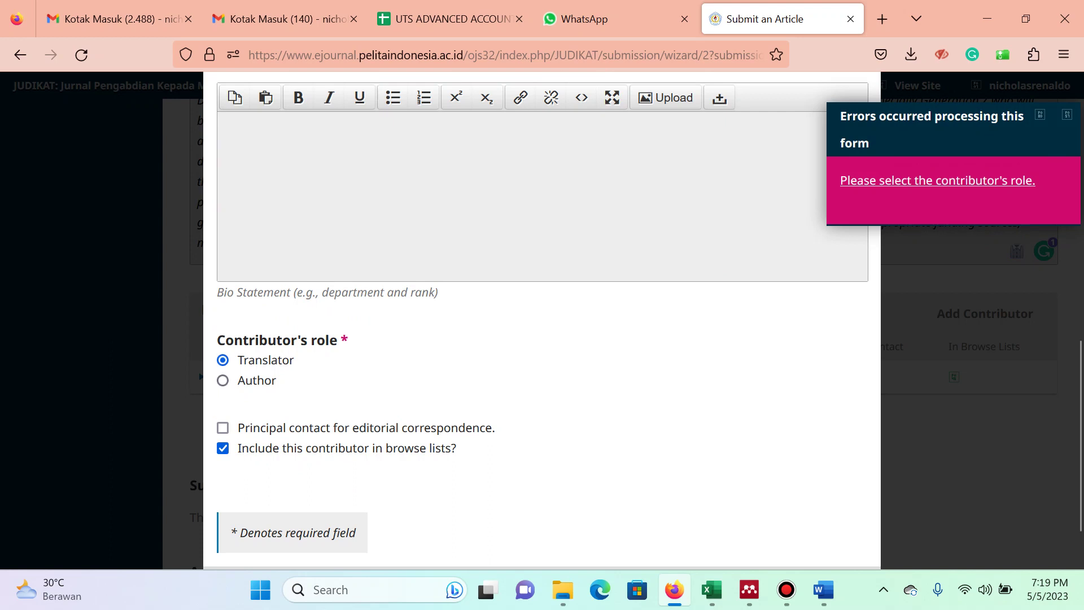
{"action": "scroll", "coordinate": [542, 316], "scroll_direction": "down", "scroll_amount": 1}
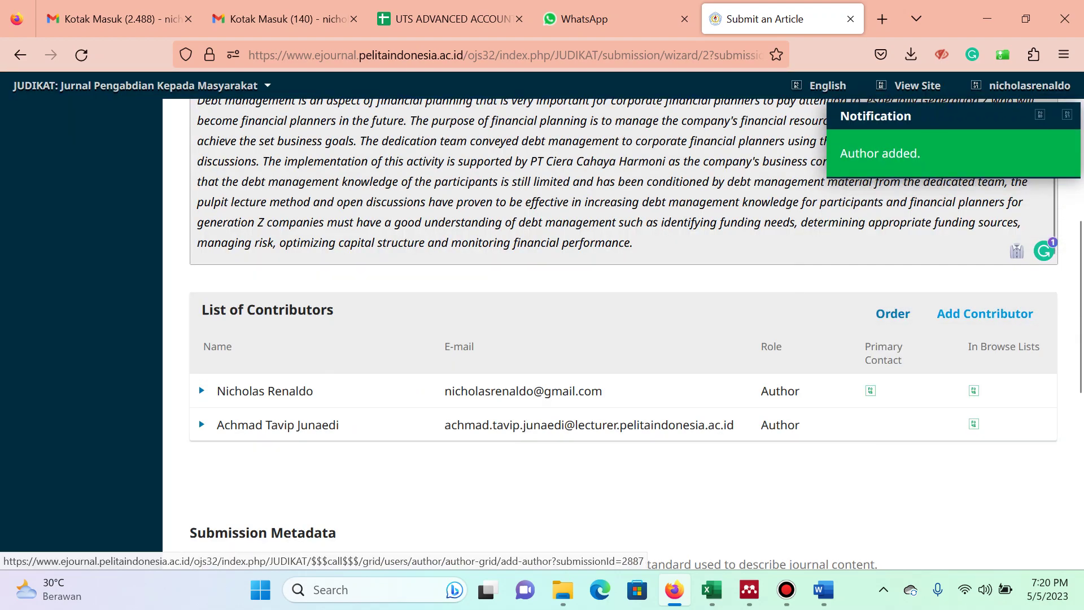
Save a co-author with the suggested e-mail, country Indonesia and affiliation Institut Bisnis dan Teknologi Pelita Indonesia.
{"action": "left_click", "coordinate": [985, 313]}
{"action": "key", "text": "alt+Tab"}
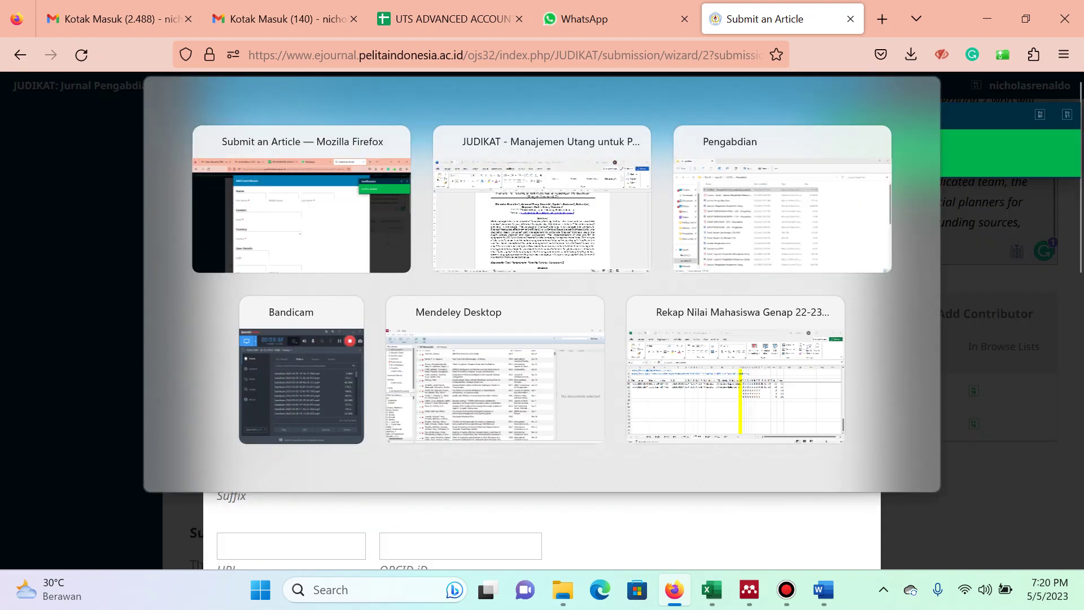
{"action": "key", "text": "alt+Tab"}
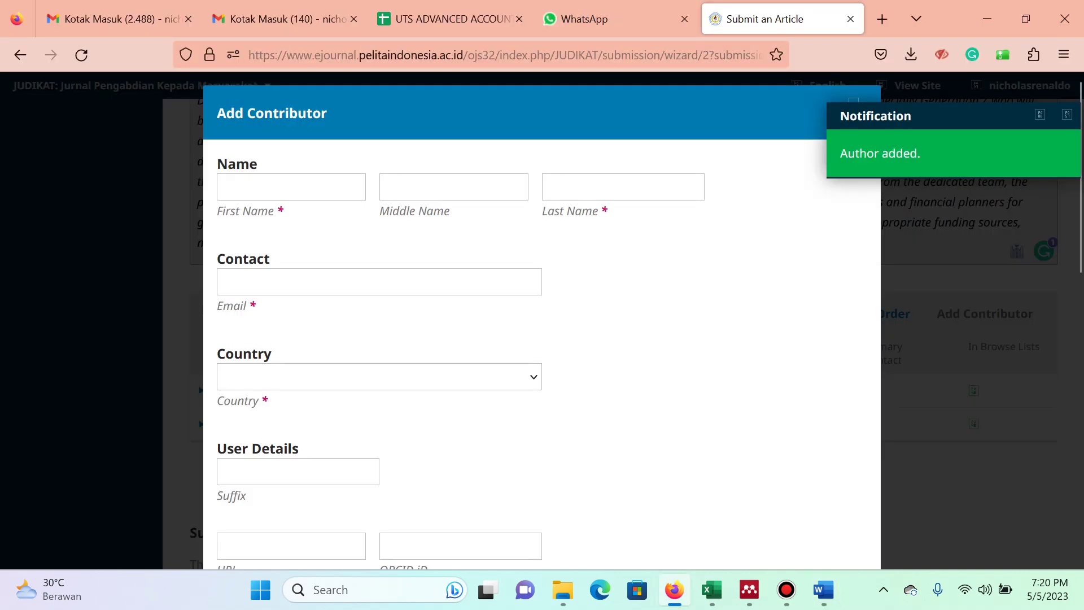
{"action": "left_click", "coordinate": [291, 187]}
{"action": "type", "text": "Nyoto"}
{"action": "left_click", "coordinate": [622, 187]}
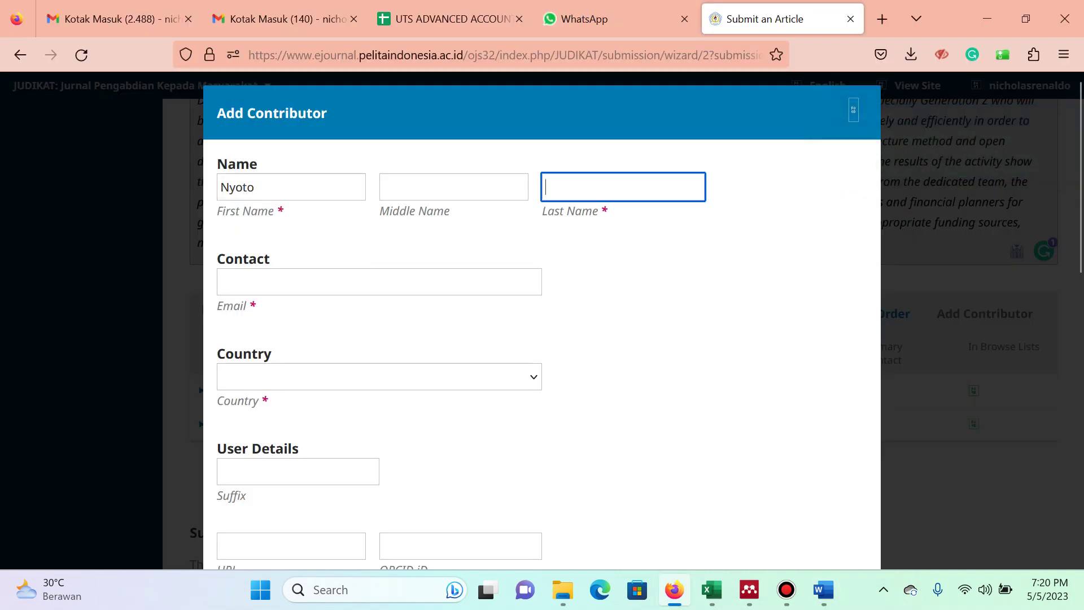
{"action": "type", "text": "Nyoto"}
{"action": "key", "text": "Tab"}
{"action": "type", "text": "nyo"}
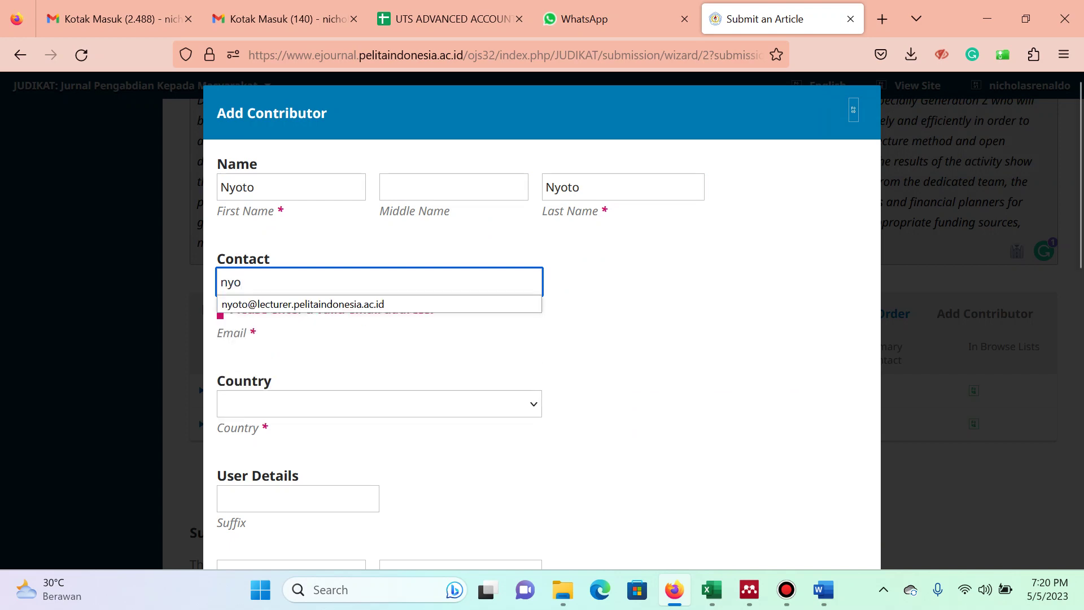
{"action": "key", "text": "Down"}
{"action": "key", "text": "Return"}
{"action": "key", "text": "Tab"}
{"action": "type", "text": "Indo"}
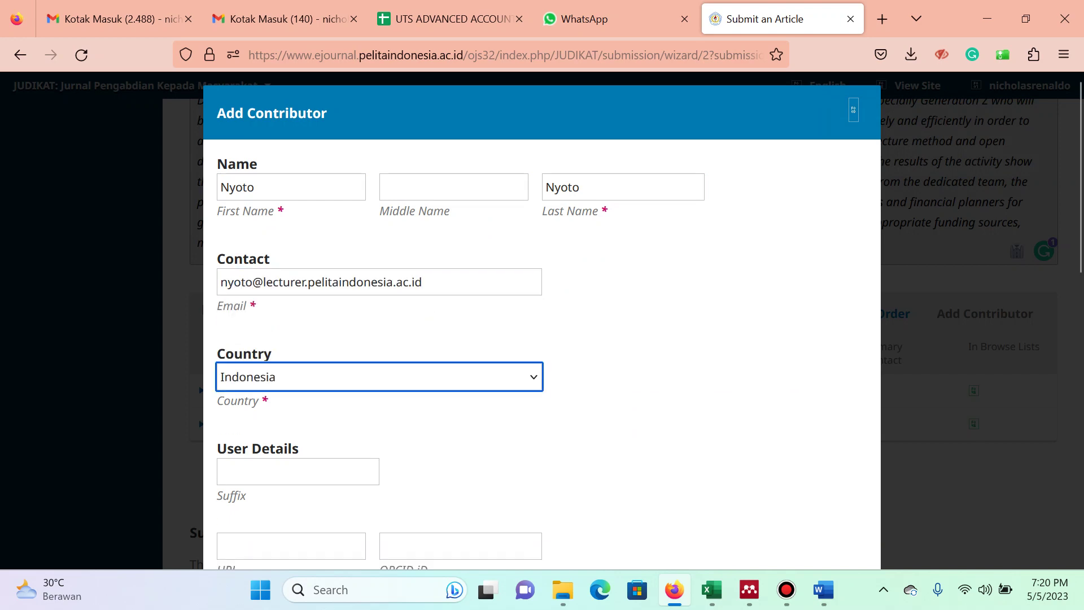
{"action": "scroll", "coordinate": [542, 322], "scroll_direction": "down", "scroll_amount": 3}
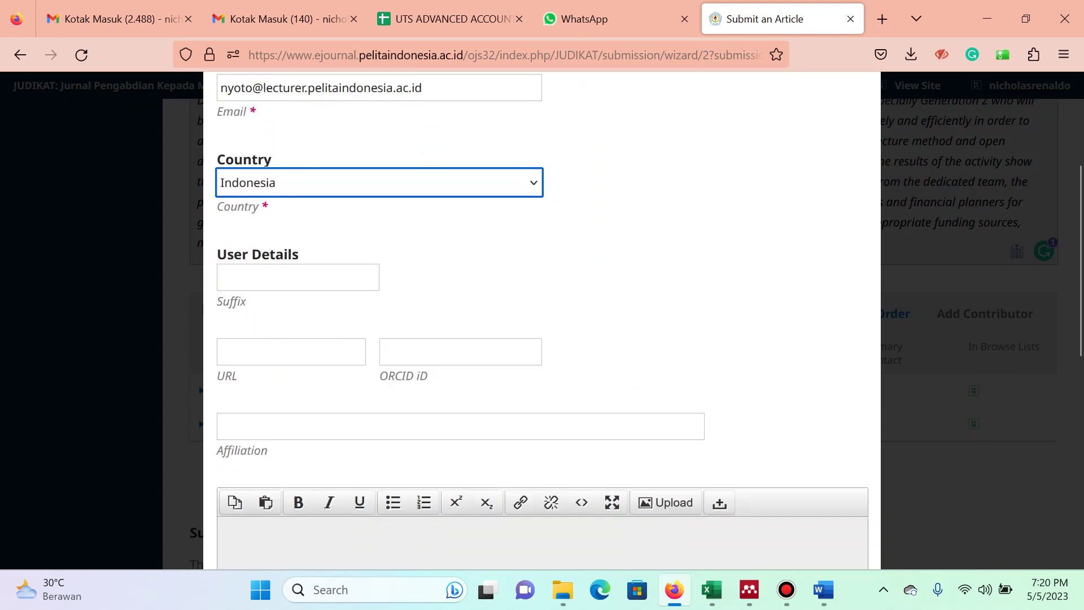
{"action": "left_click", "coordinate": [460, 426]}
{"action": "type", "text": "pelita"}
{"action": "key", "text": "Down"}
{"action": "key", "text": "Return"}
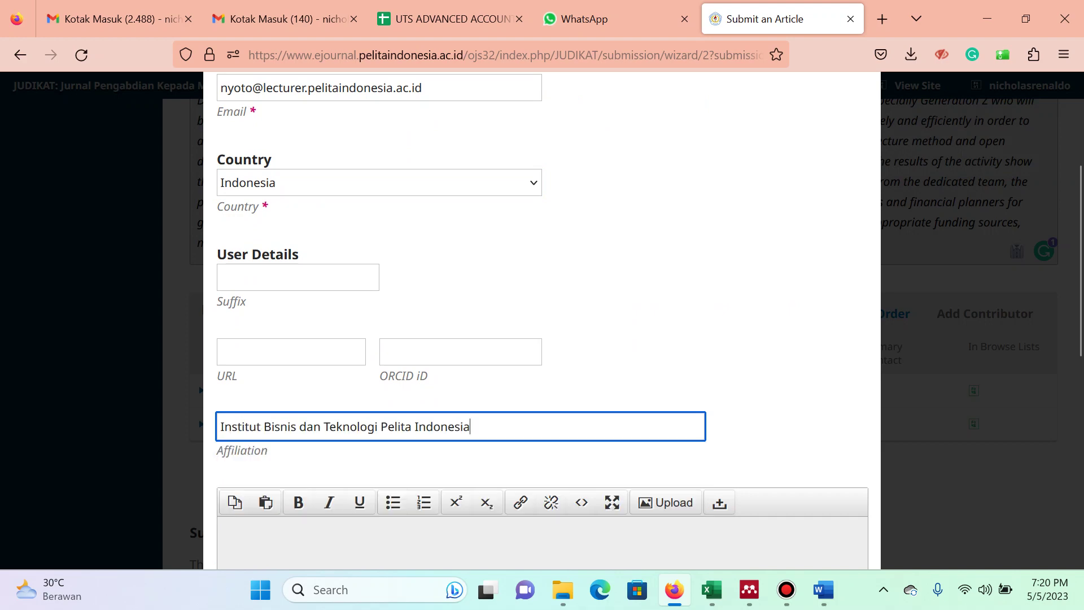
{"action": "scroll", "coordinate": [542, 322], "scroll_direction": "down", "scroll_amount": 1}
{"action": "scroll", "coordinate": [542, 322], "scroll_direction": "down", "scroll_amount": 5}
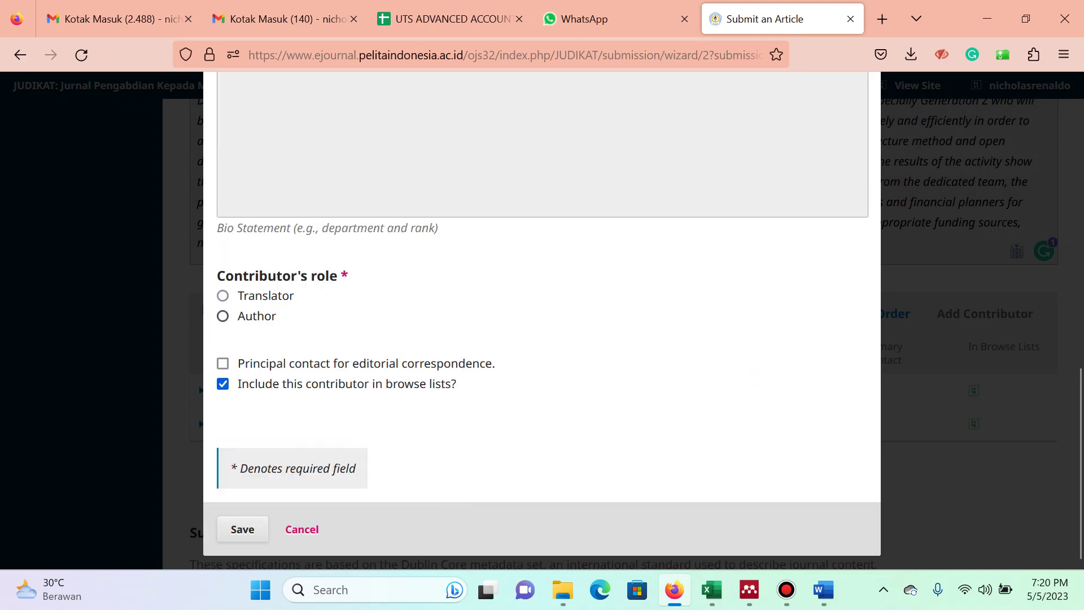
{"action": "left_click", "coordinate": [242, 529]}
Add the next author from the manuscript with the suggested e-mail and the Pelita Indonesia affiliation.
{"action": "key", "text": "alt+Tab"}
{"action": "key", "text": "alt+Tab"}
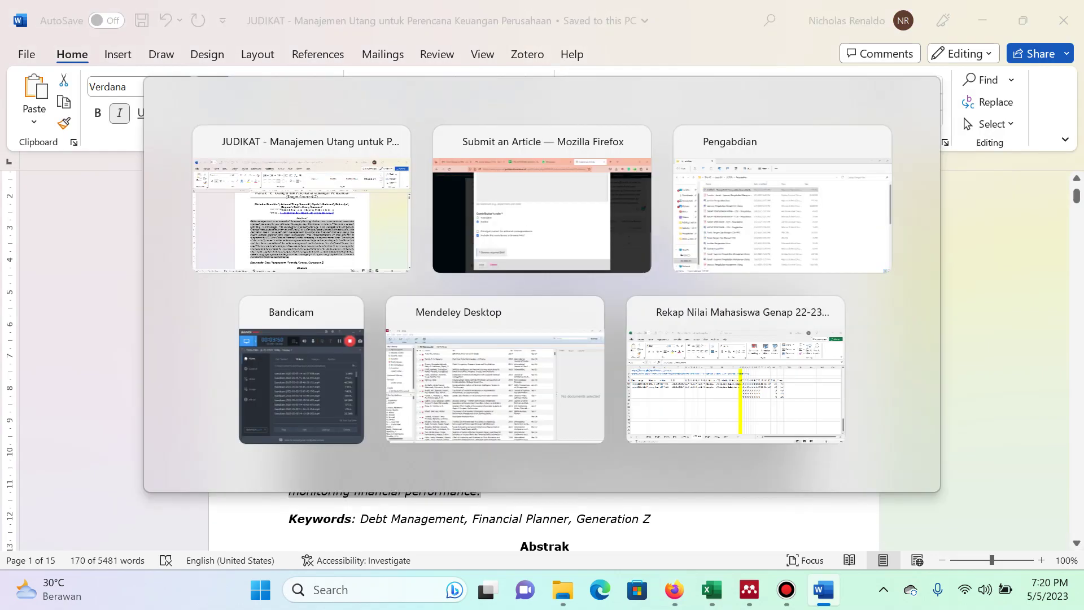
{"action": "left_click", "coordinate": [985, 313]}
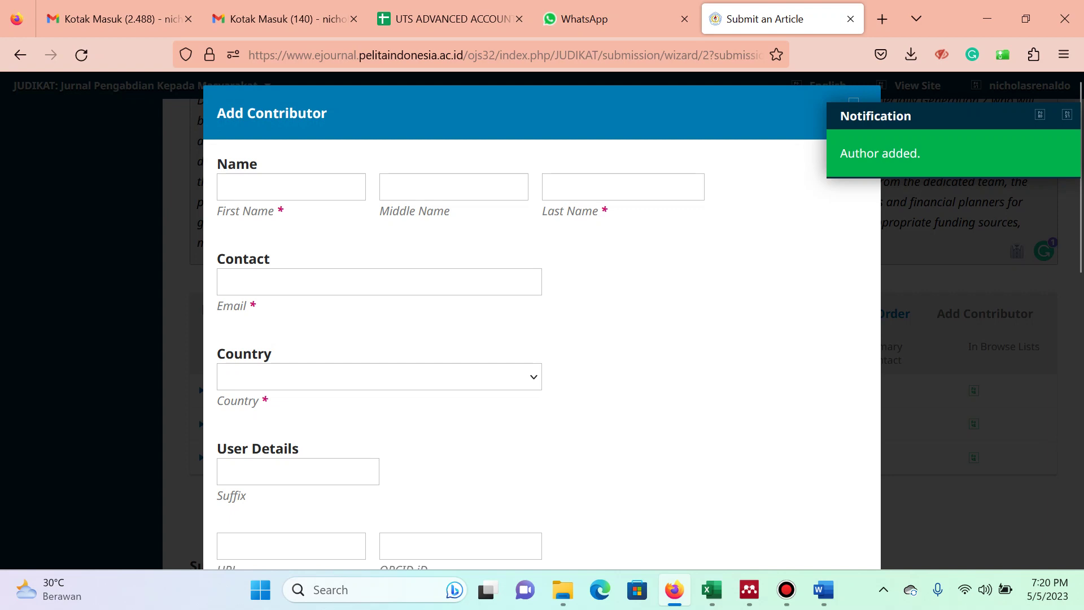
{"action": "left_click", "coordinate": [290, 187]}
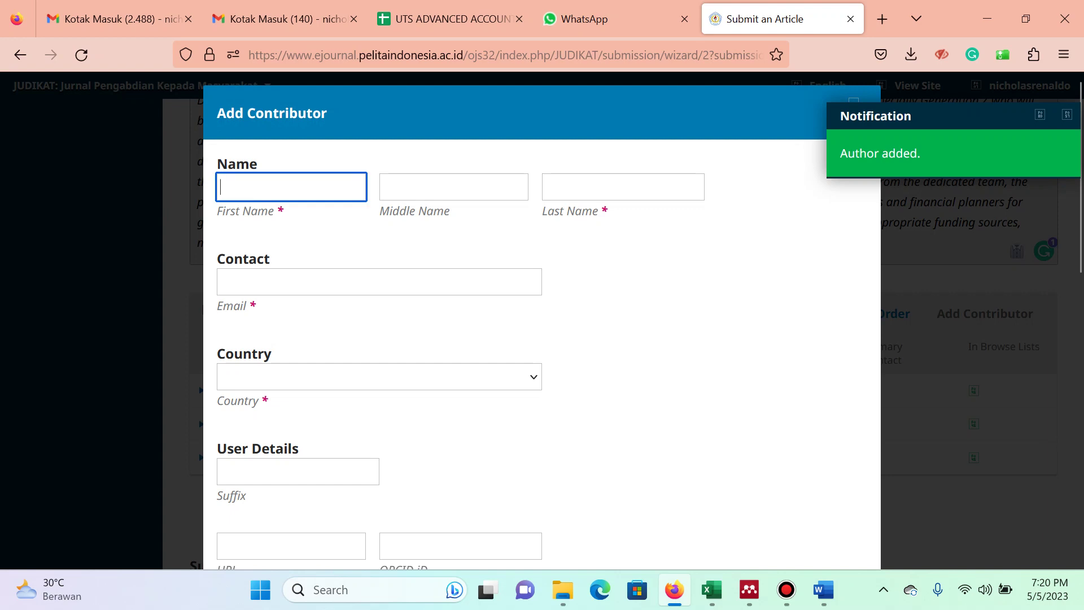
{"action": "type", "text": "Sudarno"}
{"action": "key", "text": "Tab"}
{"action": "type", "text": "Sudarno"}
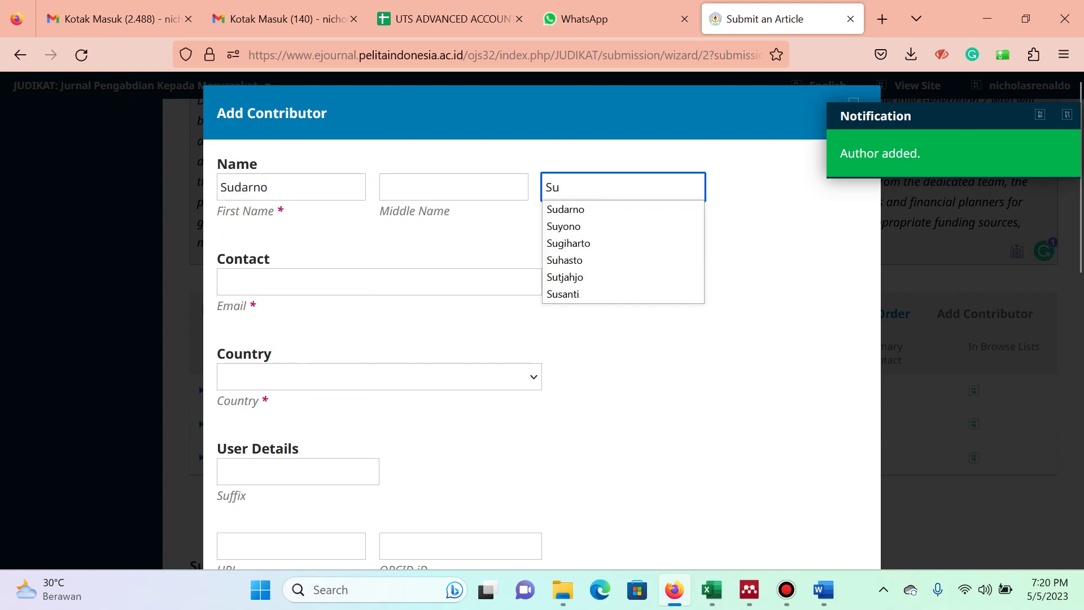
{"action": "key", "text": "Tab"}
{"action": "type", "text": "sudar"}
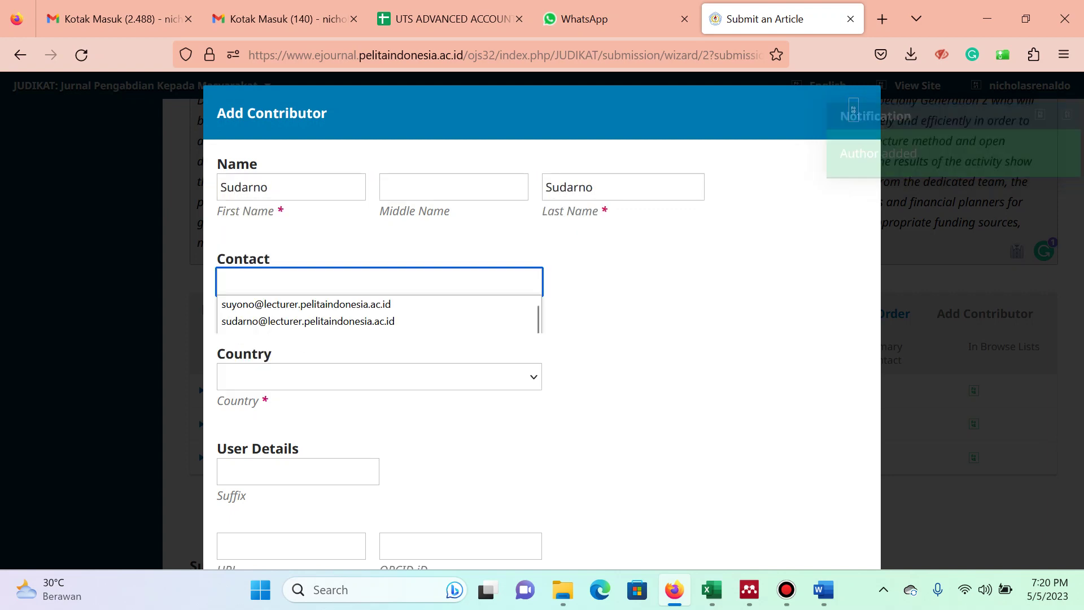
{"action": "key", "text": "Down"}
{"action": "key", "text": "Tab"}
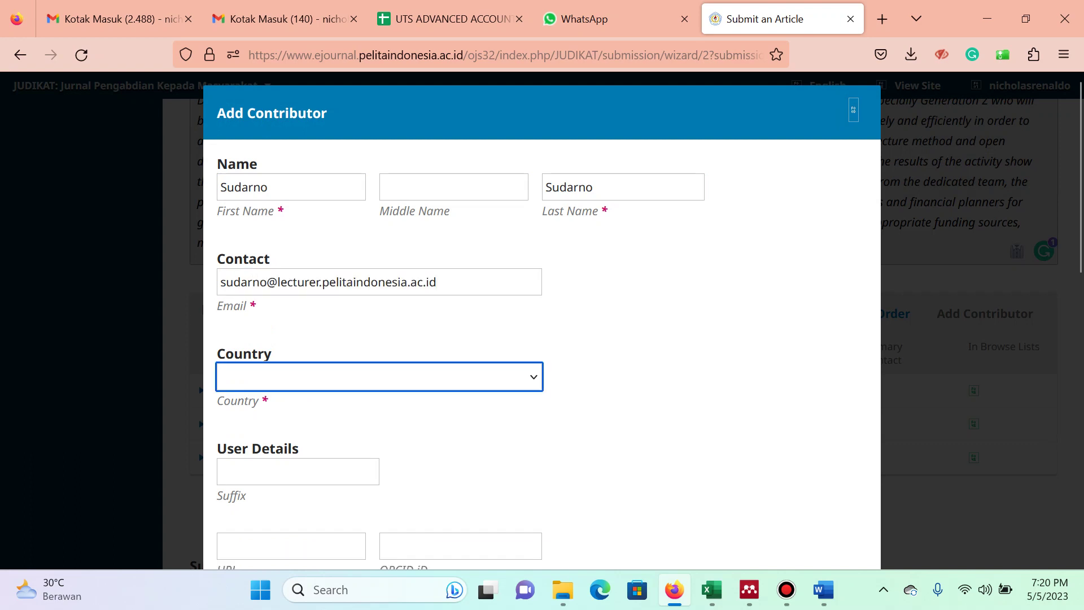
{"action": "type", "text": "onesia"}
{"action": "scroll", "coordinate": [520, 446], "scroll_direction": "down", "scroll_amount": 5}
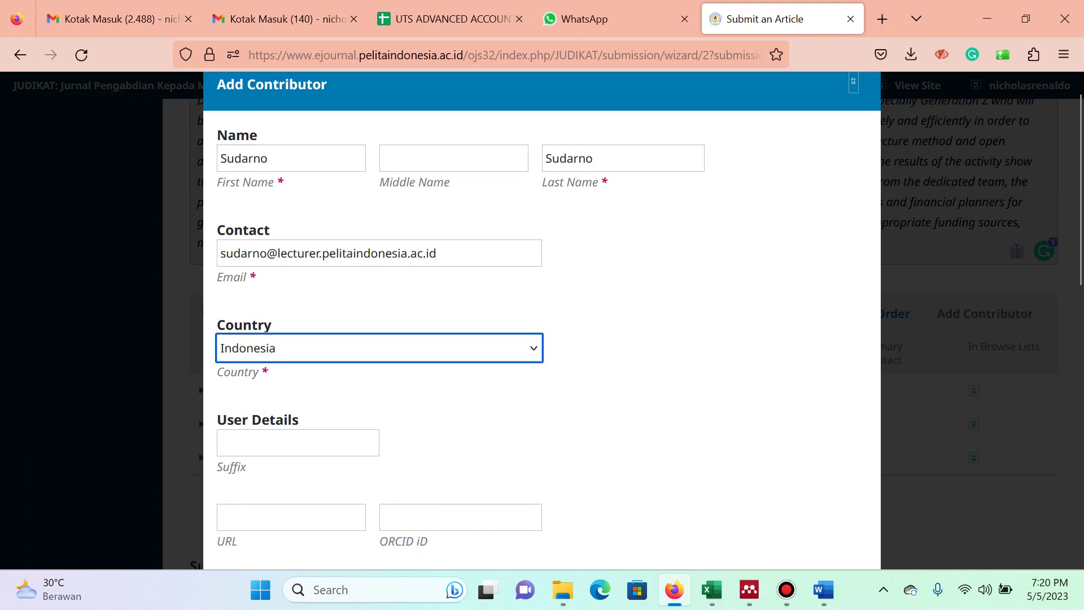
{"action": "left_click", "coordinate": [460, 361]}
{"action": "type", "text": "pelitai"}
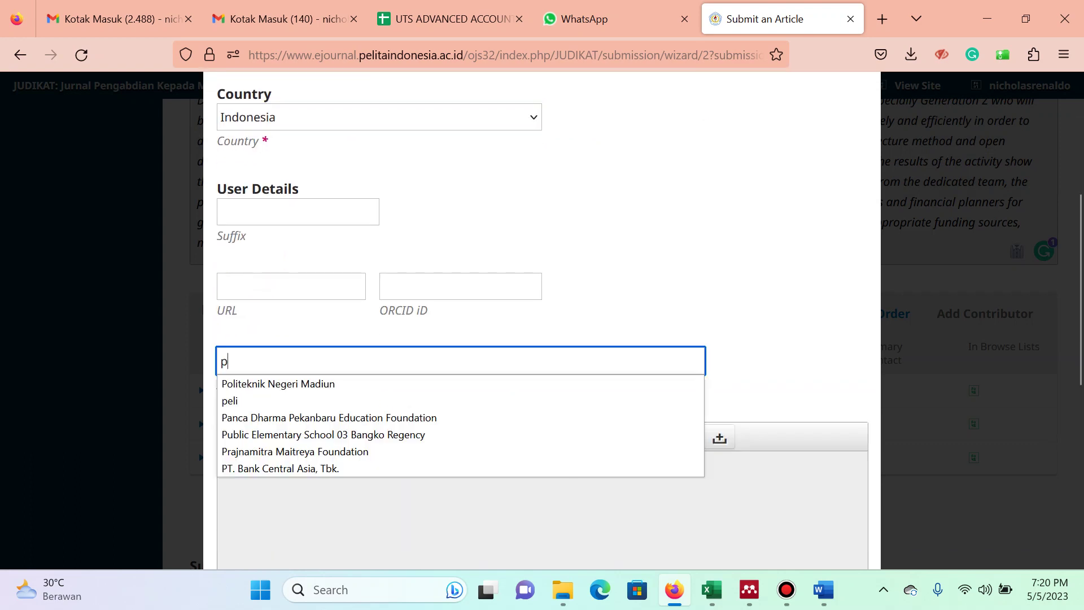
{"action": "key", "text": "Down"}
{"action": "key", "text": "Return"}
{"action": "scroll", "coordinate": [541, 316], "scroll_direction": "down", "scroll_amount": 7}
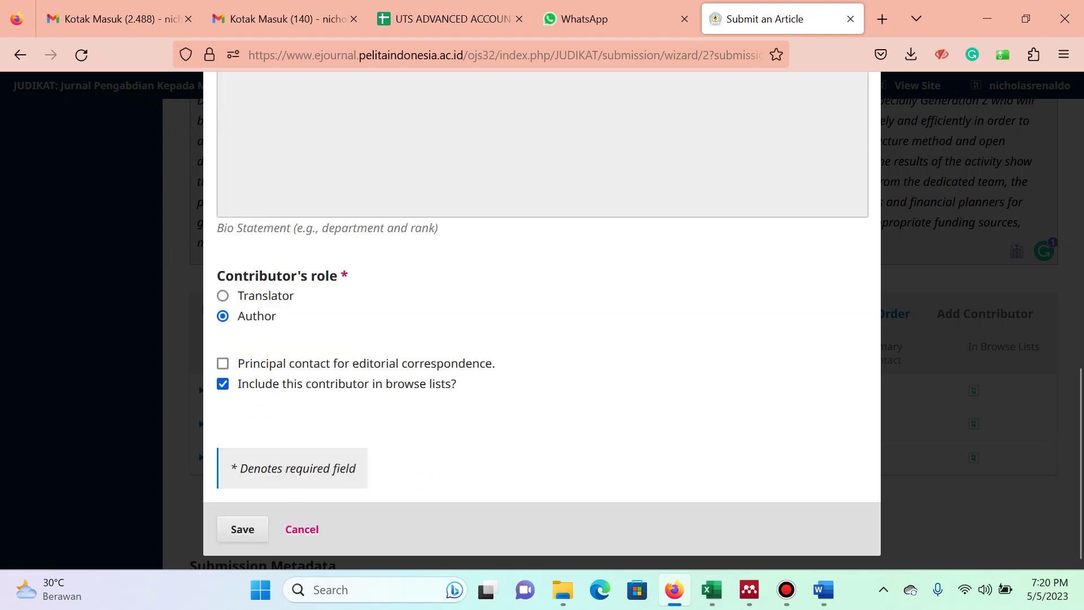
{"action": "key", "text": "alt+Tab"}
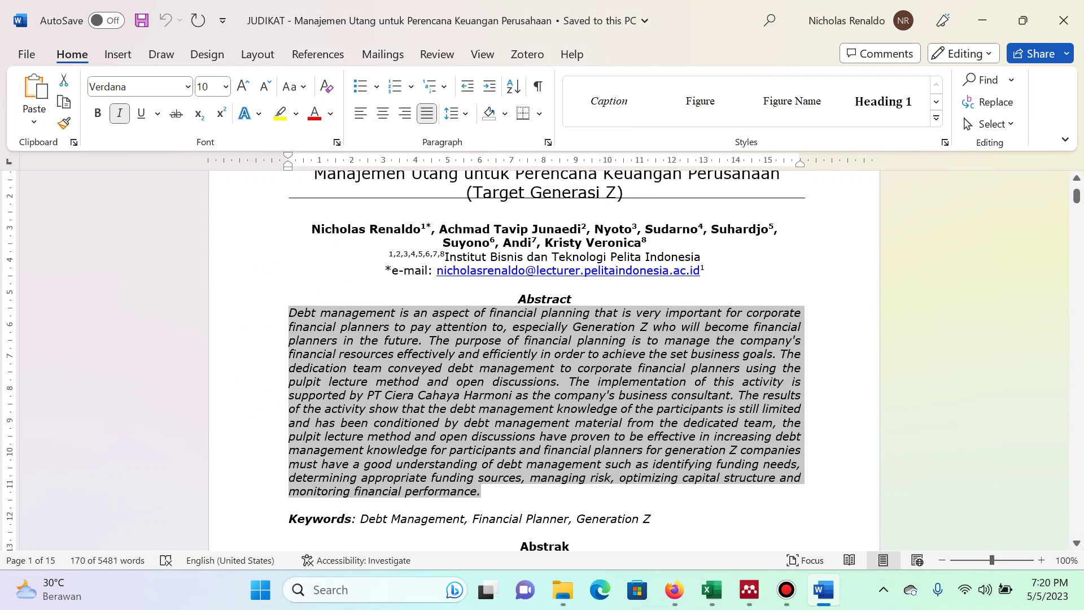
{"action": "key", "text": "alt+Tab"}
{"action": "key", "text": "Return"}
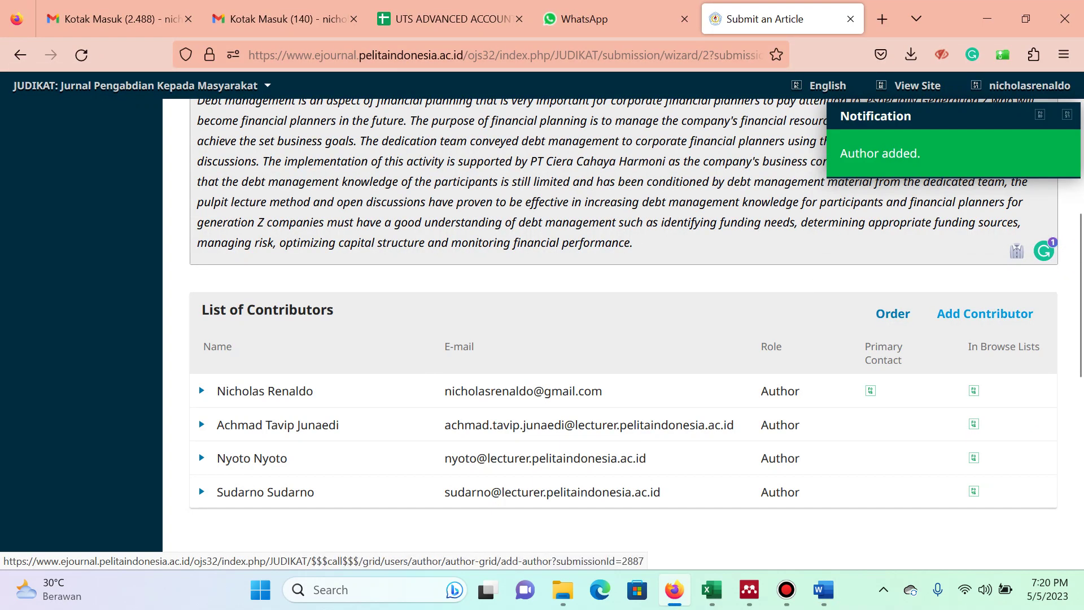
Save one more co-author with country Indonesia and the Pelita Indonesia affiliation.
{"action": "left_click", "coordinate": [985, 313]}
{"action": "type", "text": "S"}
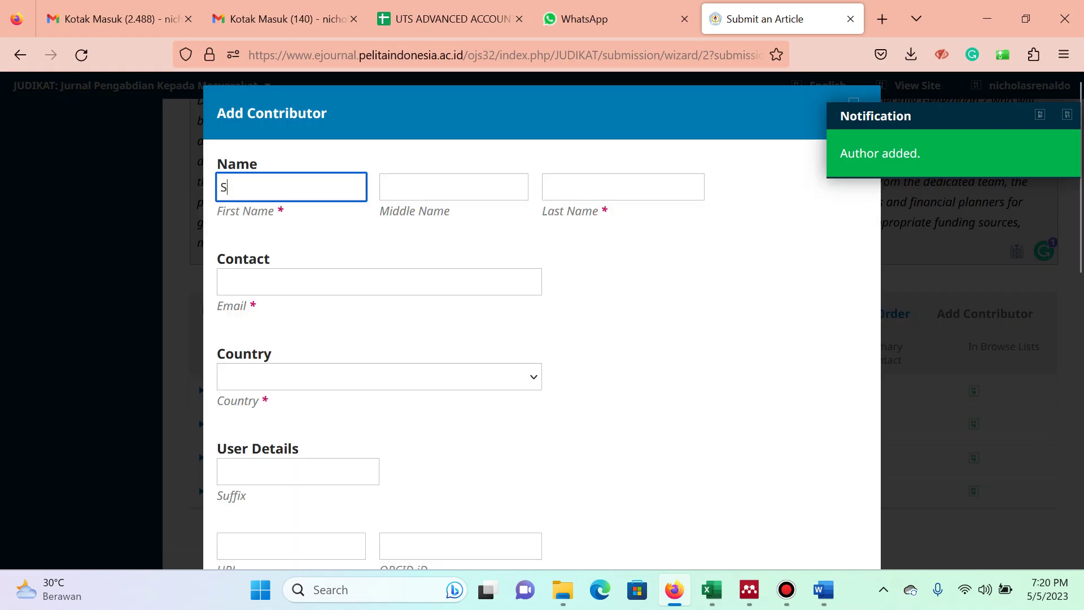
{"action": "type", "text": "uhardjo"}
{"action": "left_click", "coordinate": [623, 187]}
{"action": "type", "text": "Suhar"}
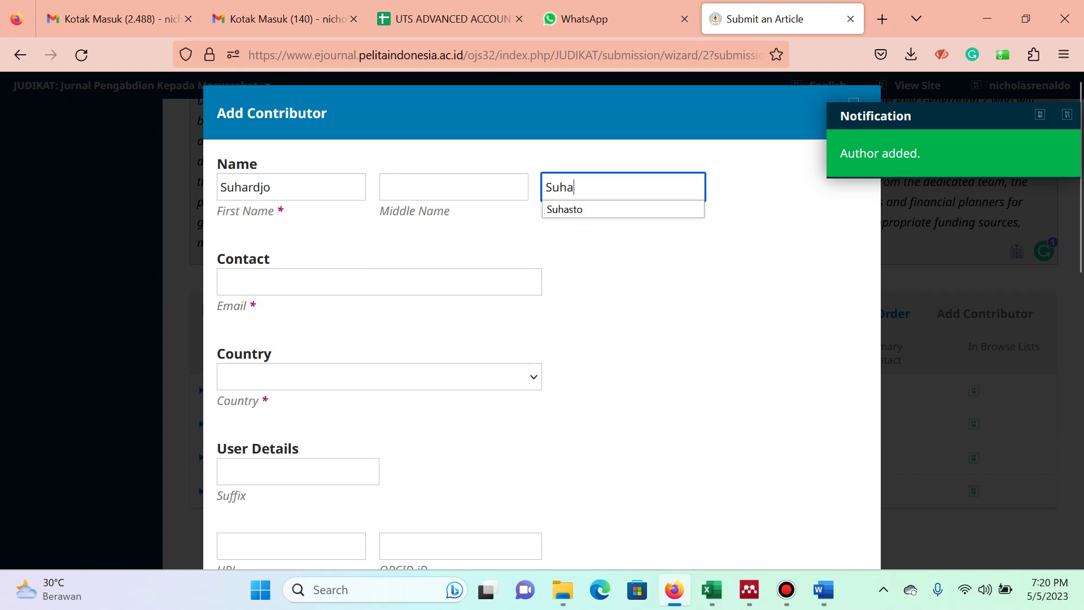
{"action": "left_click", "coordinate": [379, 282]}
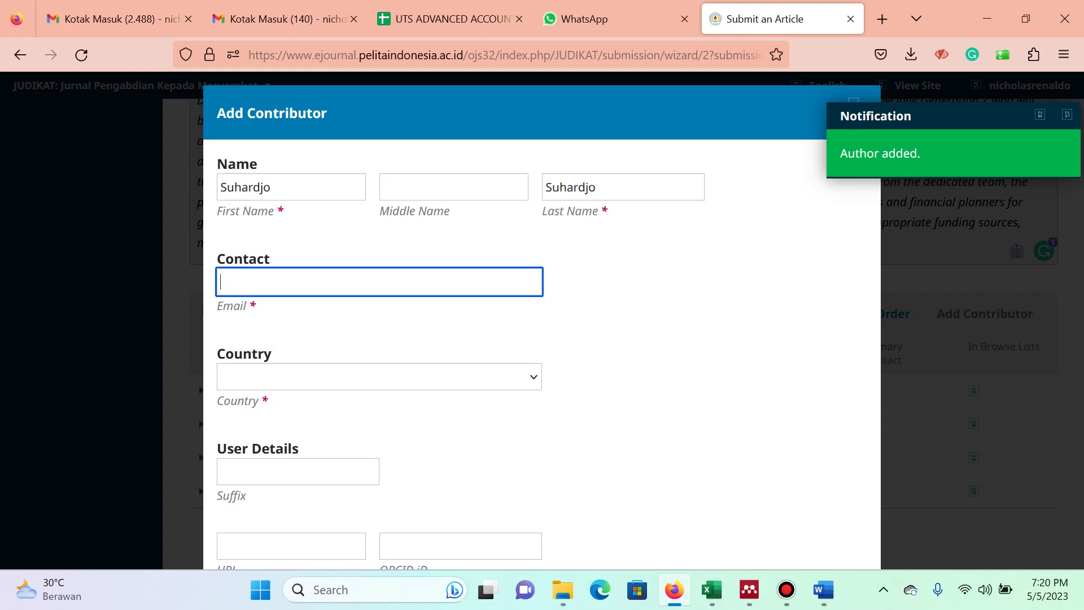
{"action": "type", "text": "suh"}
{"action": "key", "text": "Down"}
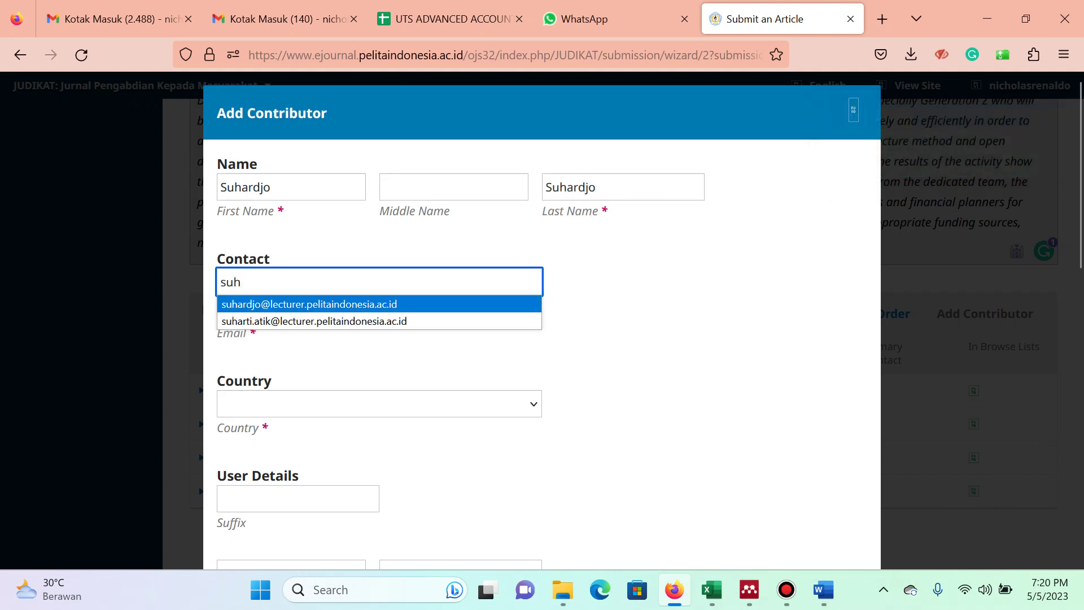
{"action": "key", "text": "Tab"}
{"action": "key", "text": "Down"}
{"action": "scroll", "coordinate": [541, 320], "scroll_direction": "down", "scroll_amount": 5}
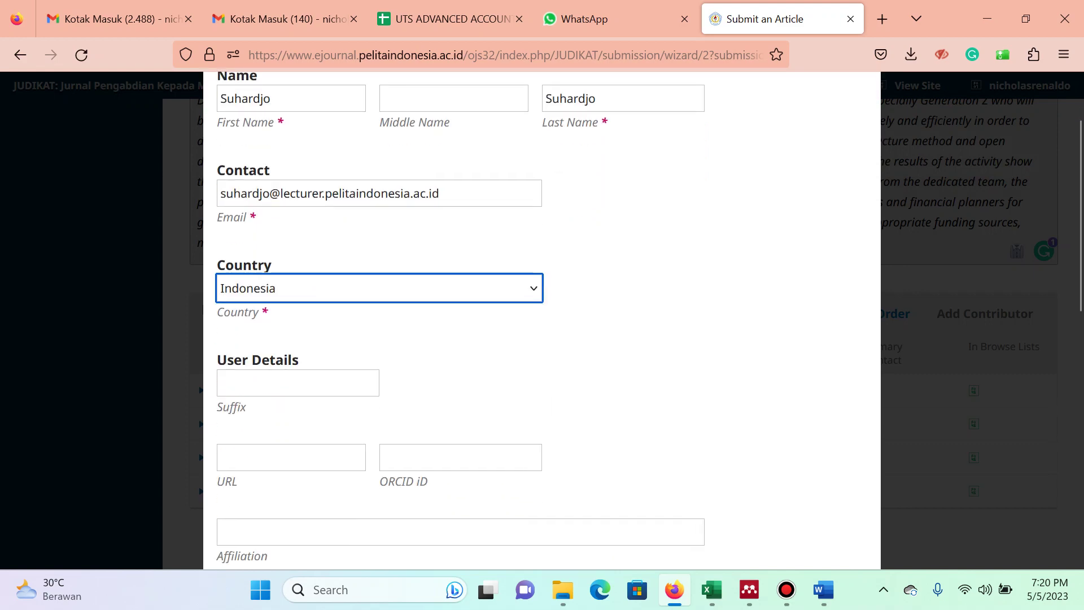
{"action": "left_click", "coordinate": [460, 349]}
{"action": "type", "text": "peli"}
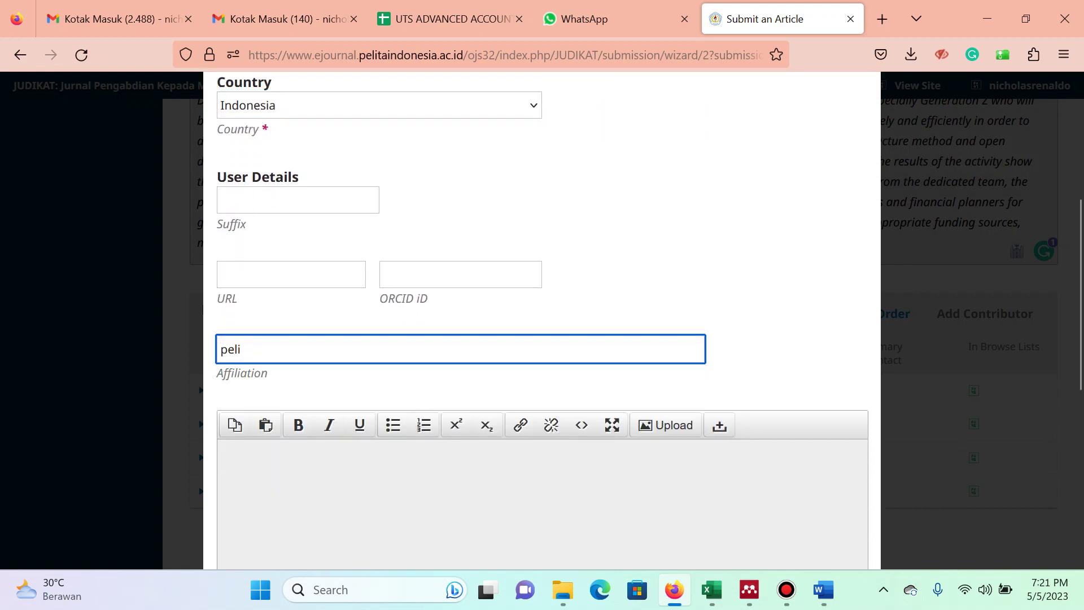
{"action": "key", "text": "Down"}
{"action": "key", "text": "Tab"}
{"action": "scroll", "coordinate": [542, 316], "scroll_direction": "down", "scroll_amount": 7}
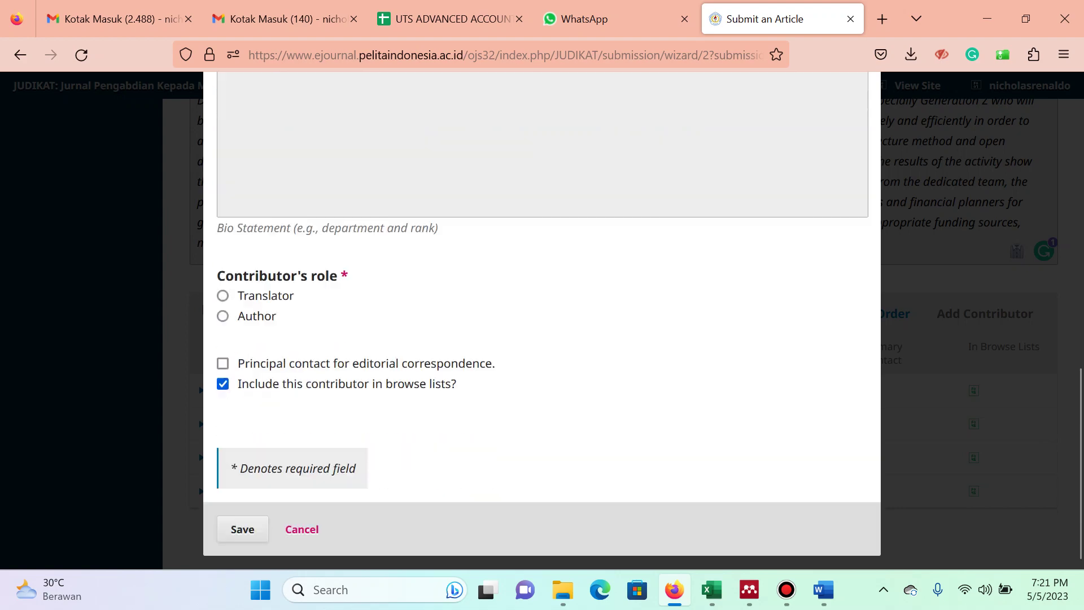
{"action": "key", "text": "Return"}
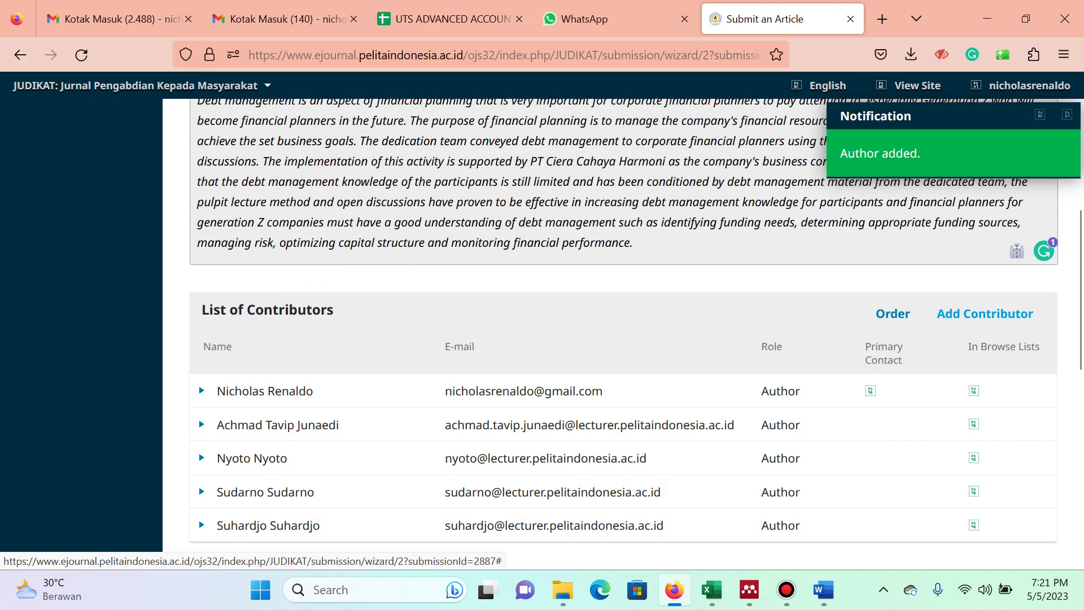
{"action": "scroll", "coordinate": [982, 194], "scroll_direction": "down", "scroll_amount": 2}
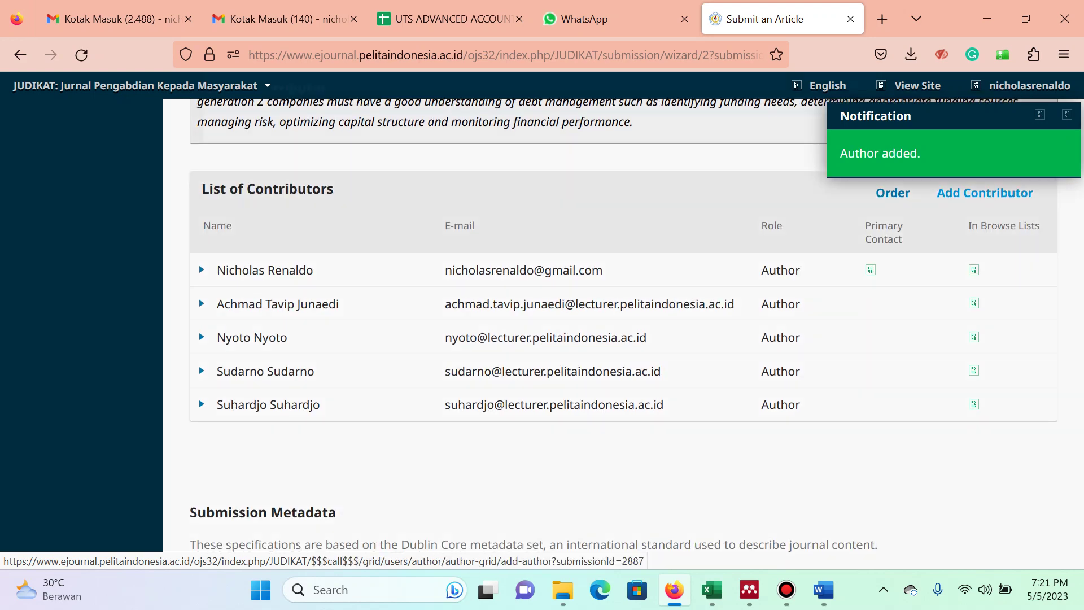
{"action": "key", "text": "alt+Tab"}
{"action": "key", "text": "alt+Tab"}
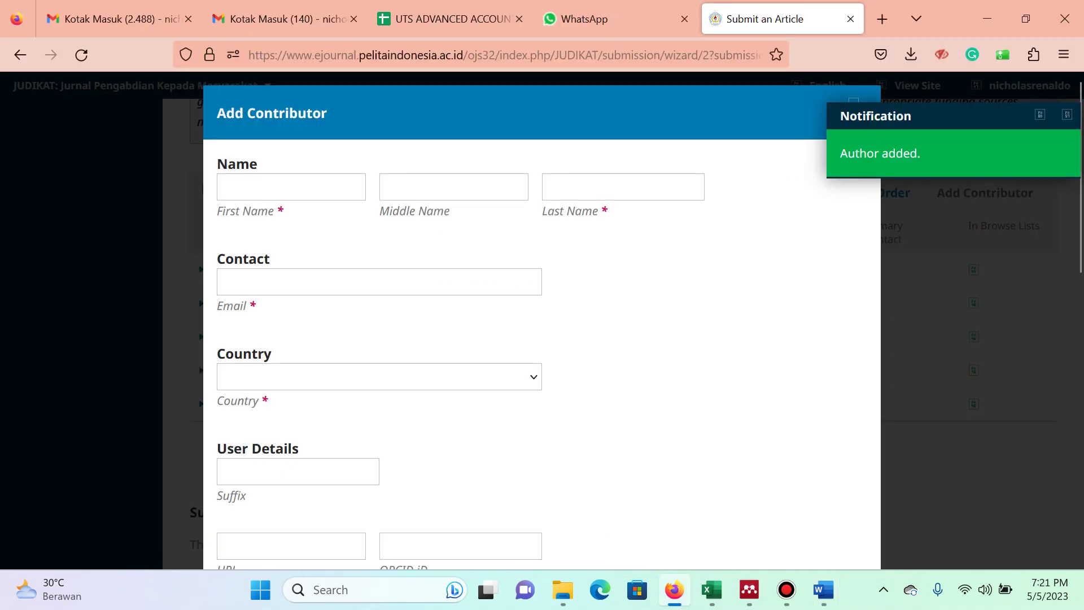
Fill in the sixth author's name, suggested e-mail, country Indonesia and the Pelita Indonesia affiliation.
{"action": "left_click", "coordinate": [291, 187]}
{"action": "type", "text": "Suyono"}
{"action": "key", "text": "Tab"}
{"action": "key", "text": "Tab"}
{"action": "type", "text": "Suyono"}
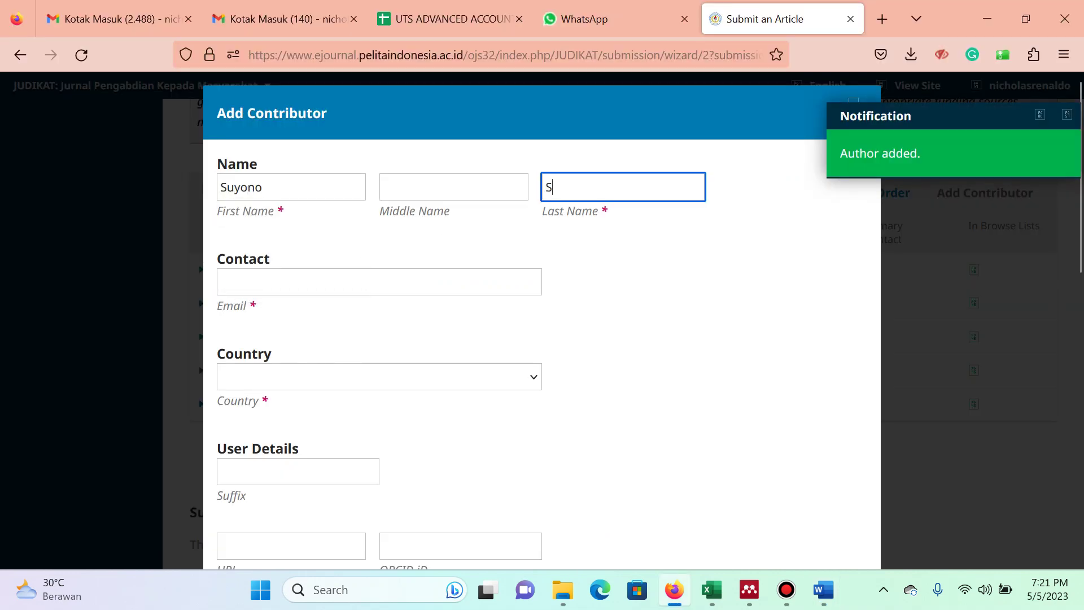
{"action": "key", "text": "Tab"}
{"action": "type", "text": "suyo"}
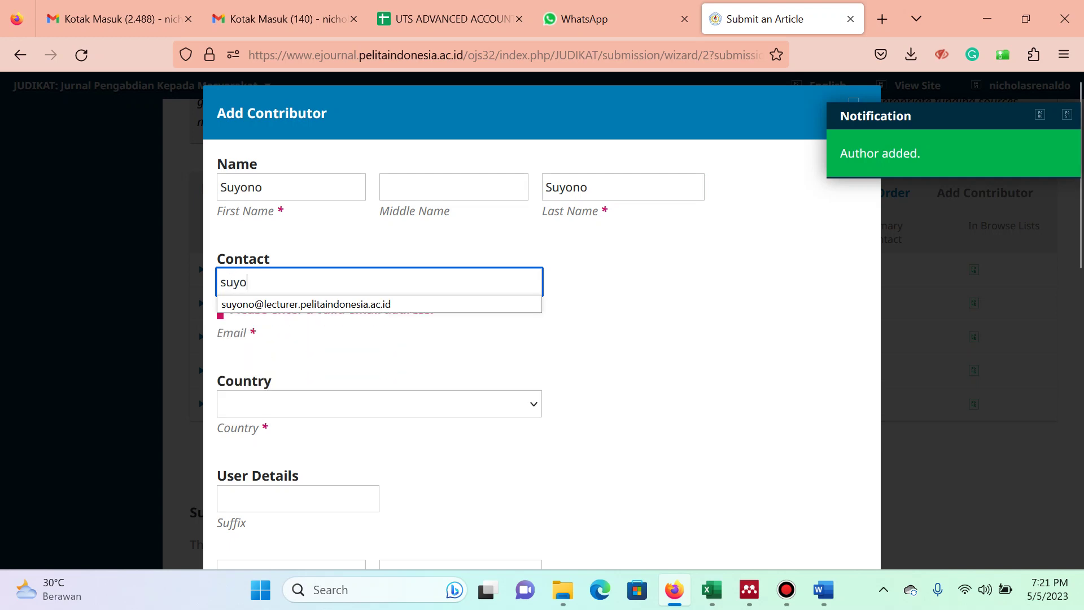
{"action": "type", "text": "no"}
{"action": "key", "text": "Down"}
{"action": "key", "text": "Return"}
{"action": "key", "text": "Tab"}
{"action": "type", "text": "indo"}
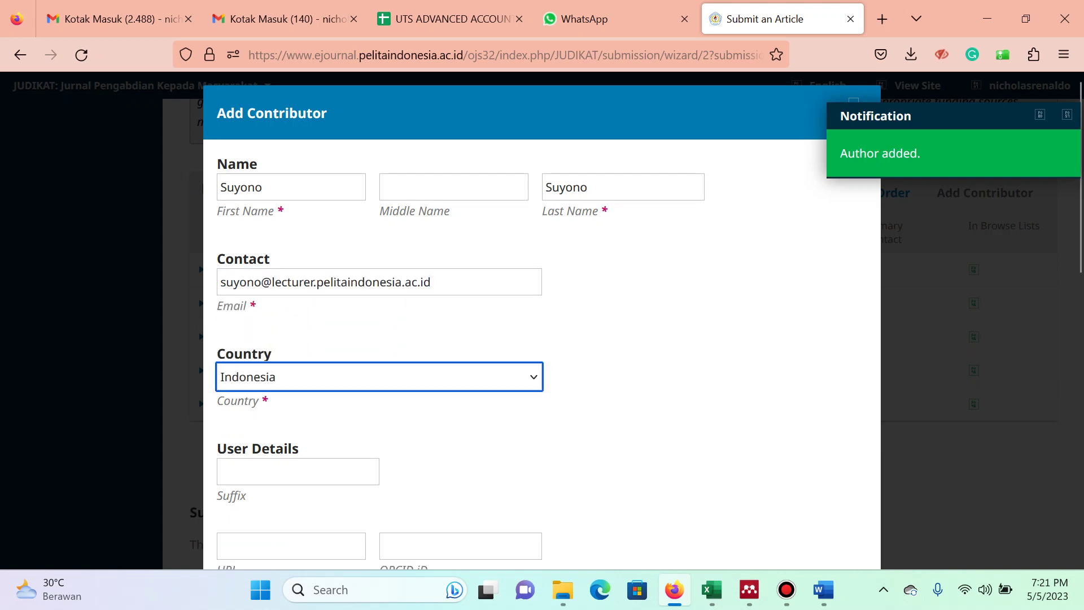
{"action": "key", "text": "Tab"}
{"action": "key", "text": "Tab"}
{"action": "key", "text": "Tab"}
{"action": "key", "text": "Tab"}
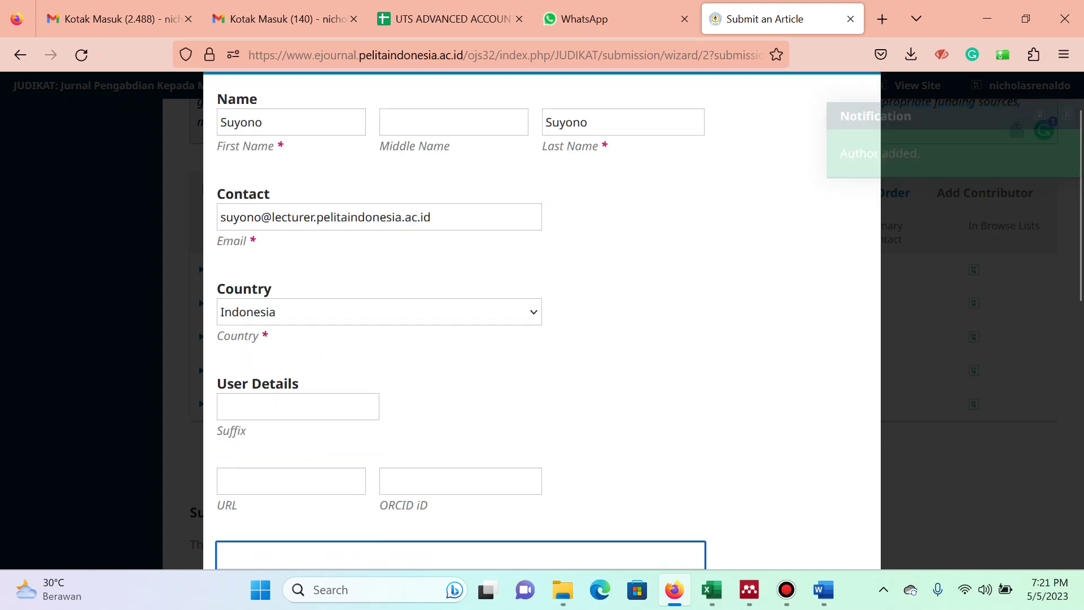
{"action": "type", "text": "peli"}
{"action": "key", "text": "Down"}
{"action": "key", "text": "Return"}
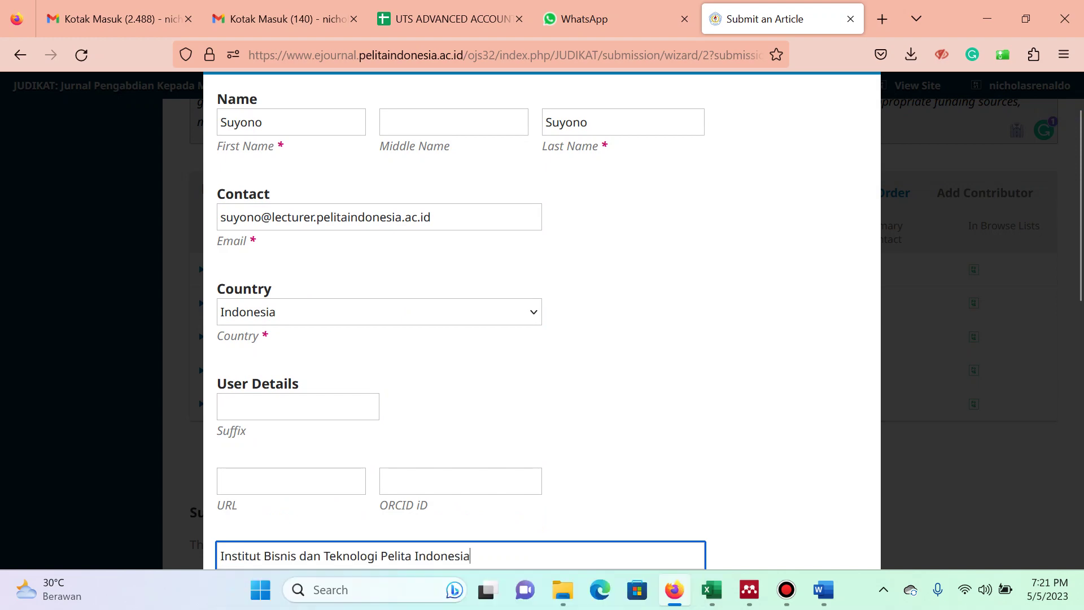
{"action": "scroll", "coordinate": [541, 339], "scroll_direction": "down", "scroll_amount": 2}
{"action": "scroll", "coordinate": [542, 316], "scroll_direction": "down", "scroll_amount": 8}
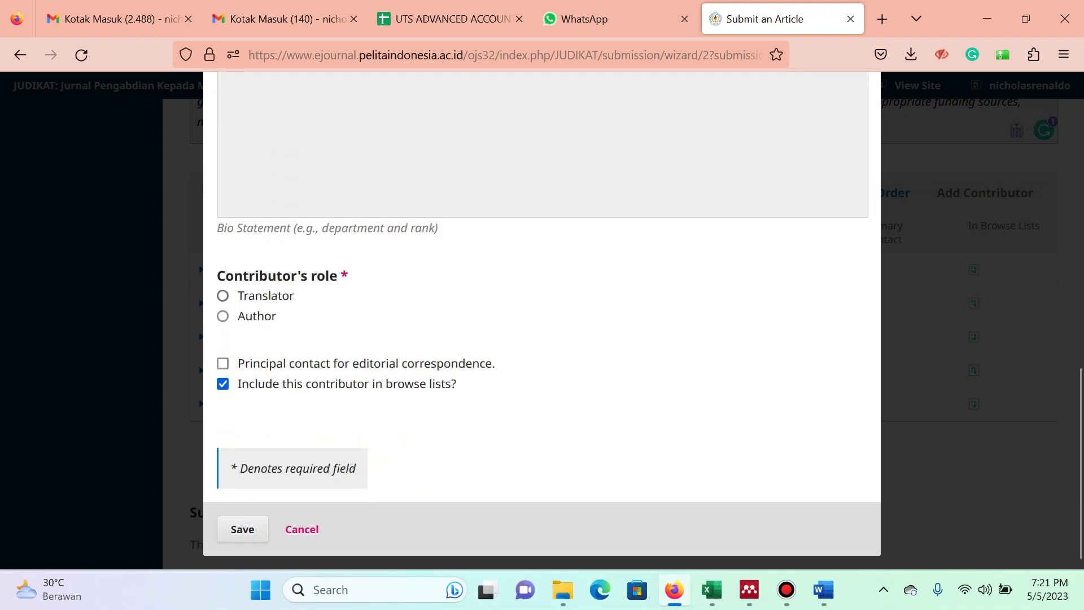
{"action": "key", "text": "alt+Tab"}
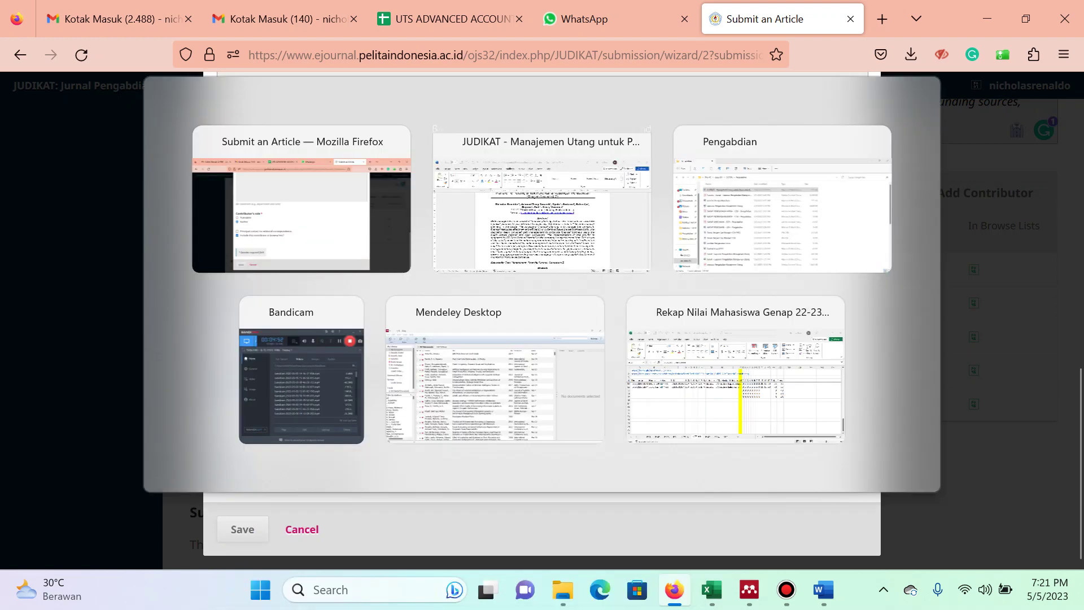
{"action": "key", "text": "alt+Tab"}
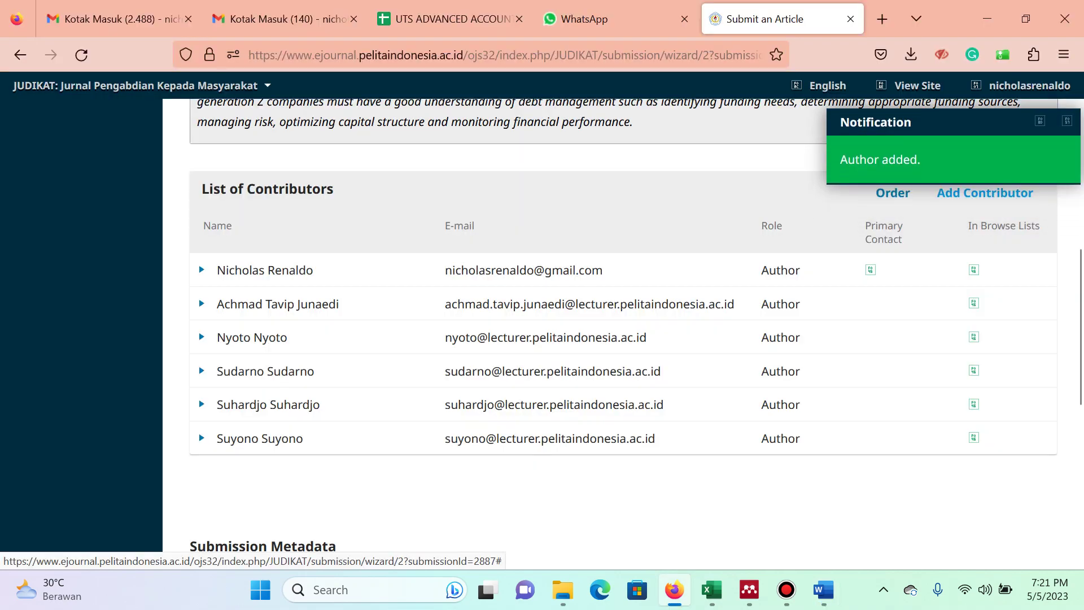
Save a seventh author from Indonesia with the suggested e-mail and Pelita Indonesia affiliation.
{"action": "left_click", "coordinate": [985, 192]}
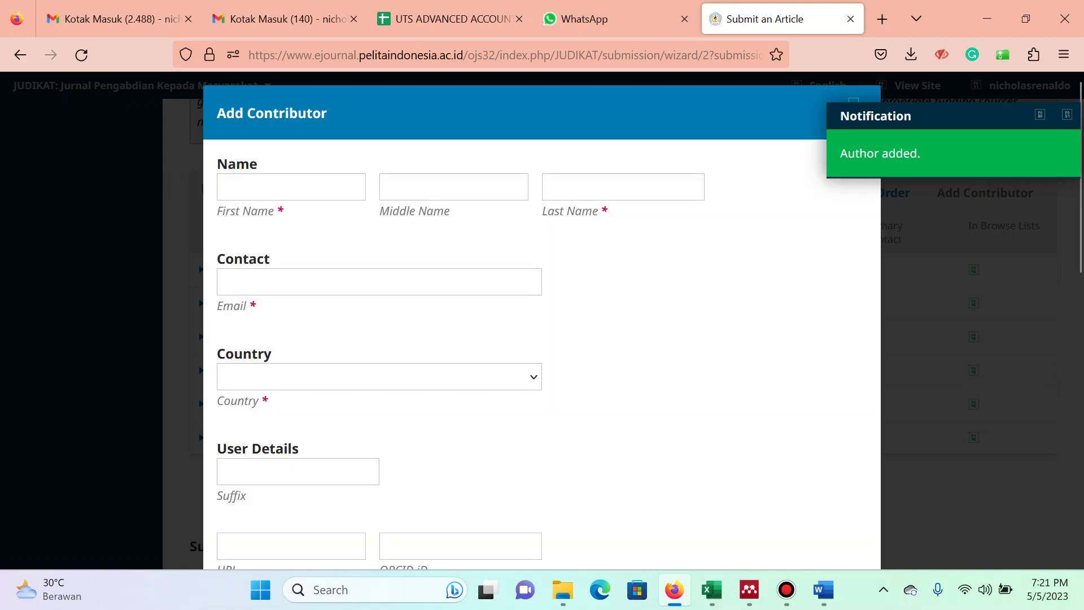
{"action": "left_click", "coordinate": [291, 186]}
{"action": "type", "text": "Andi"}
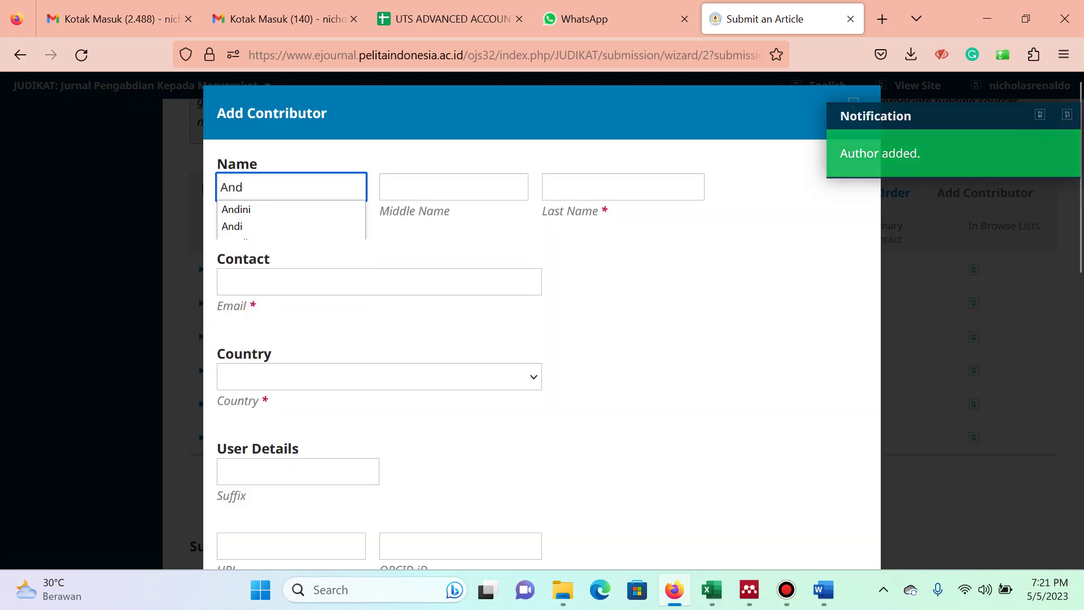
{"action": "key", "text": "Tab"}
{"action": "type", "text": "Andi"}
{"action": "key", "text": "Tab"}
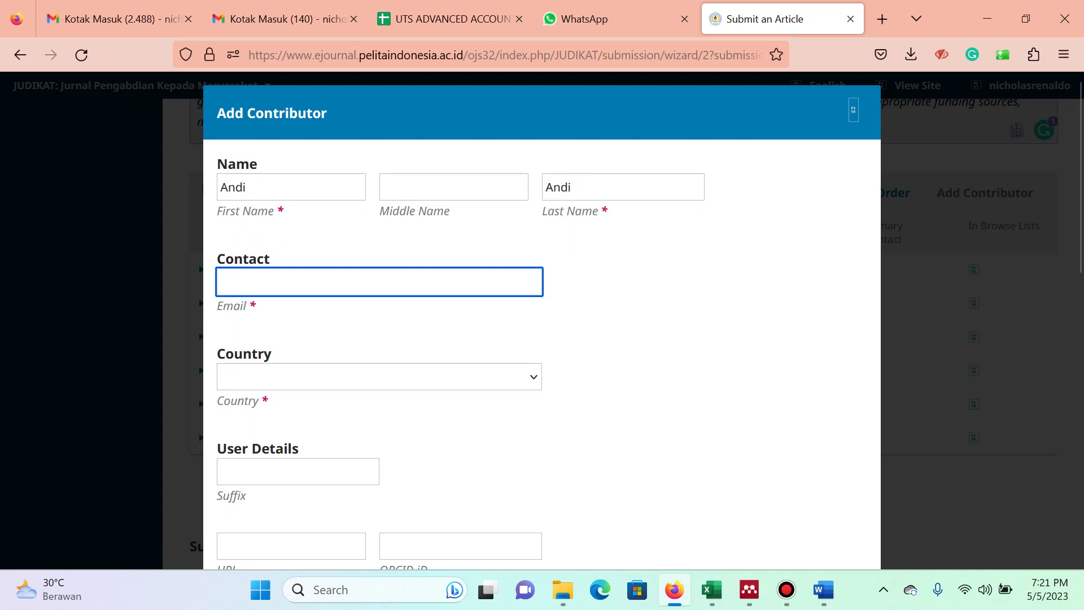
{"action": "type", "text": "andi"}
{"action": "key", "text": "Down"}
{"action": "key", "text": "Down"}
{"action": "key", "text": "Down"}
{"action": "key", "text": "Return"}
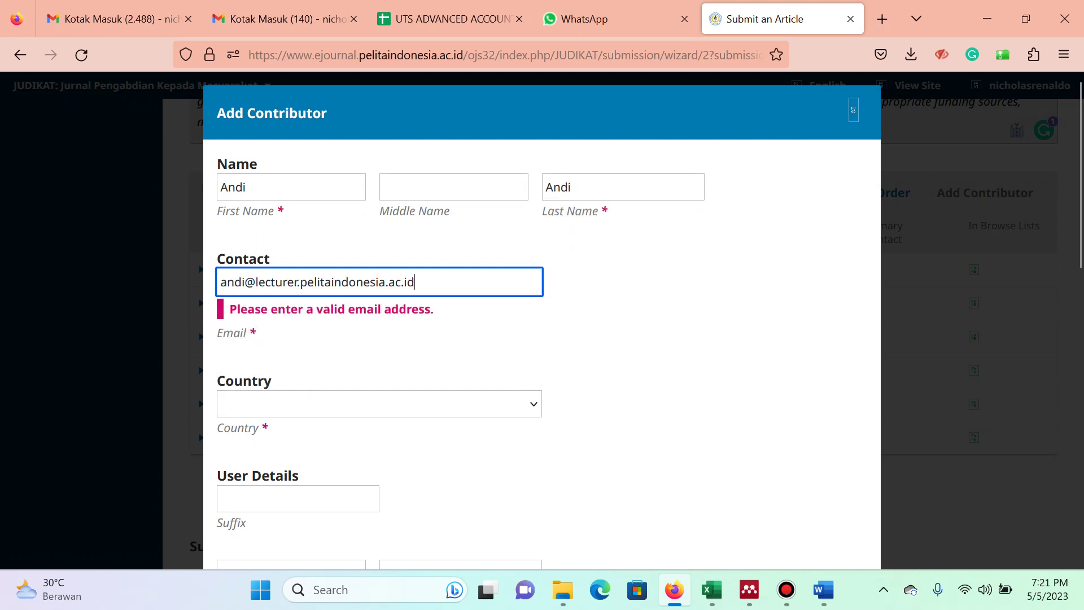
{"action": "key", "text": "Tab"}
{"action": "type", "text": "indo"}
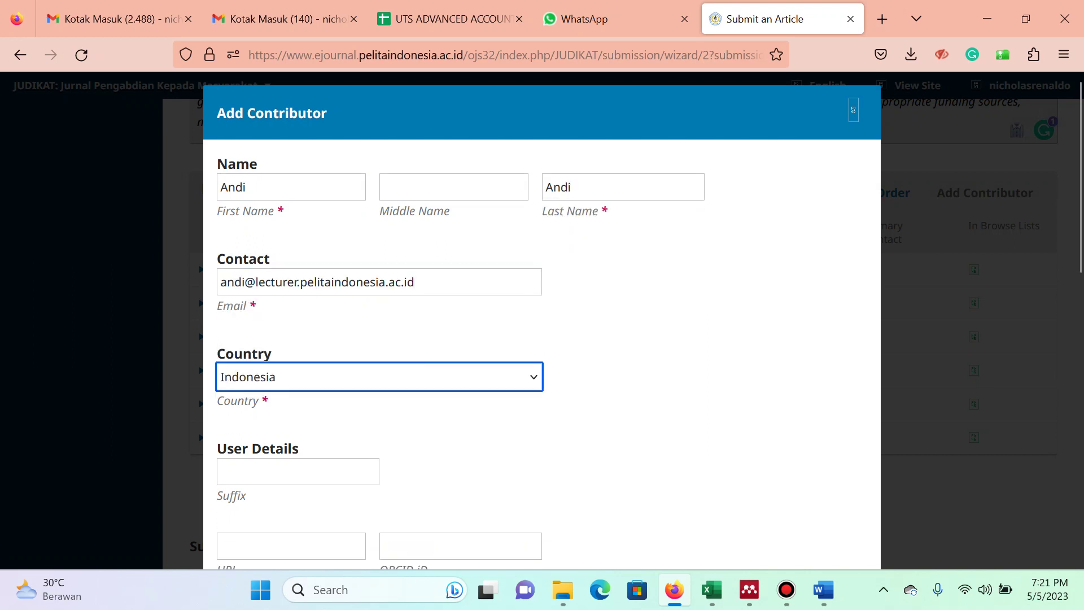
{"action": "scroll", "coordinate": [541, 320], "scroll_direction": "down", "scroll_amount": 4}
{"action": "left_click", "coordinate": [460, 392]}
{"action": "type", "text": "peli"}
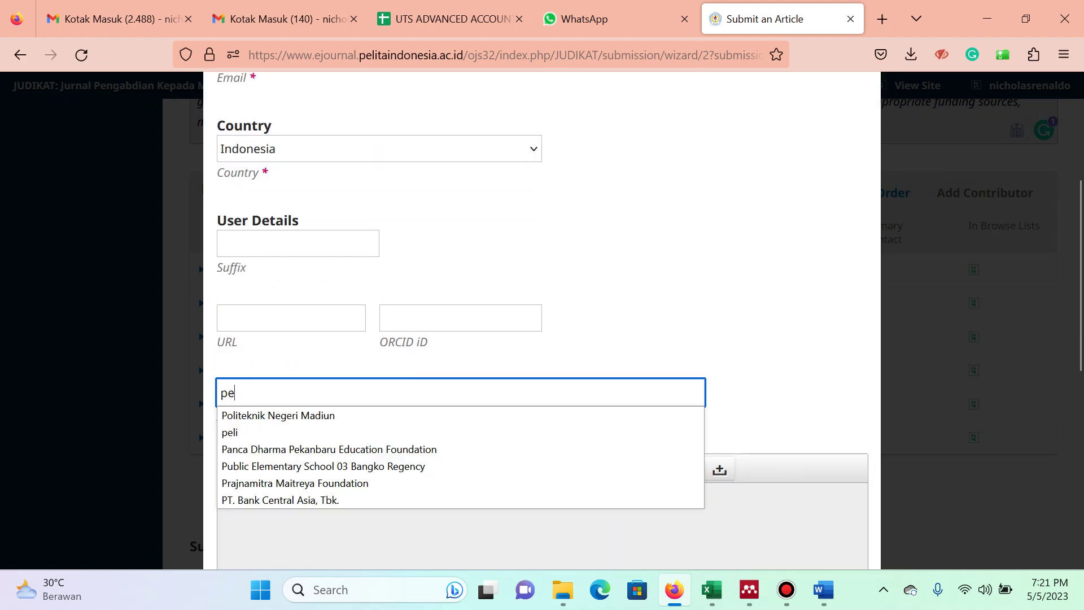
{"action": "key", "text": "Down"}
{"action": "key", "text": "Return"}
{"action": "scroll", "coordinate": [542, 320], "scroll_direction": "down", "scroll_amount": 6}
{"action": "scroll", "coordinate": [542, 320], "scroll_direction": "down", "scroll_amount": 1}
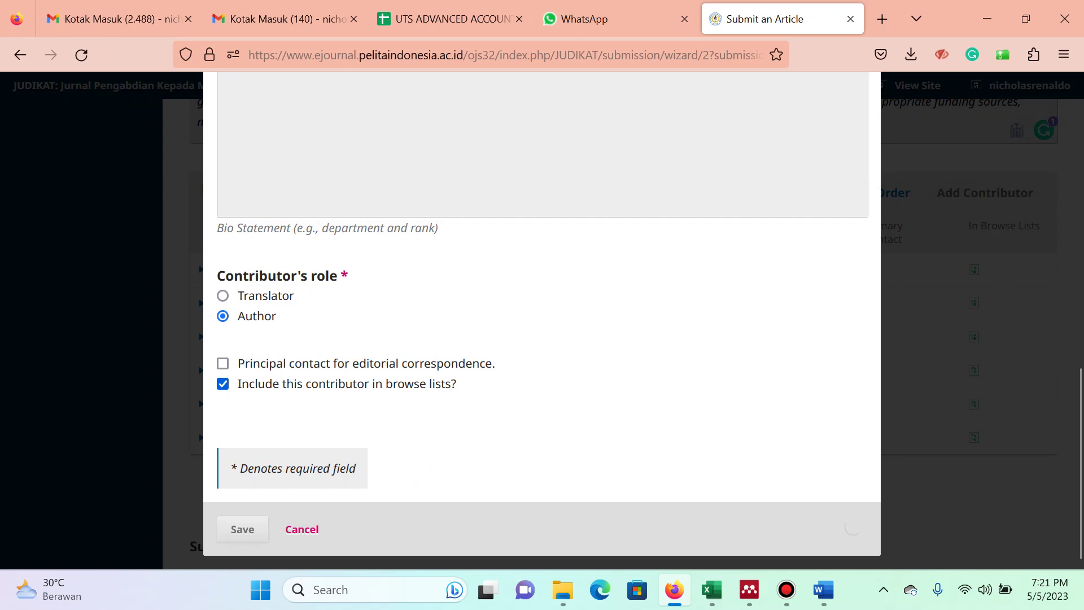
{"action": "scroll", "coordinate": [542, 320], "scroll_direction": "up", "scroll_amount": 5}
{"action": "scroll", "coordinate": [542, 320], "scroll_direction": "down", "scroll_amount": 4}
{"action": "key", "text": "Return"}
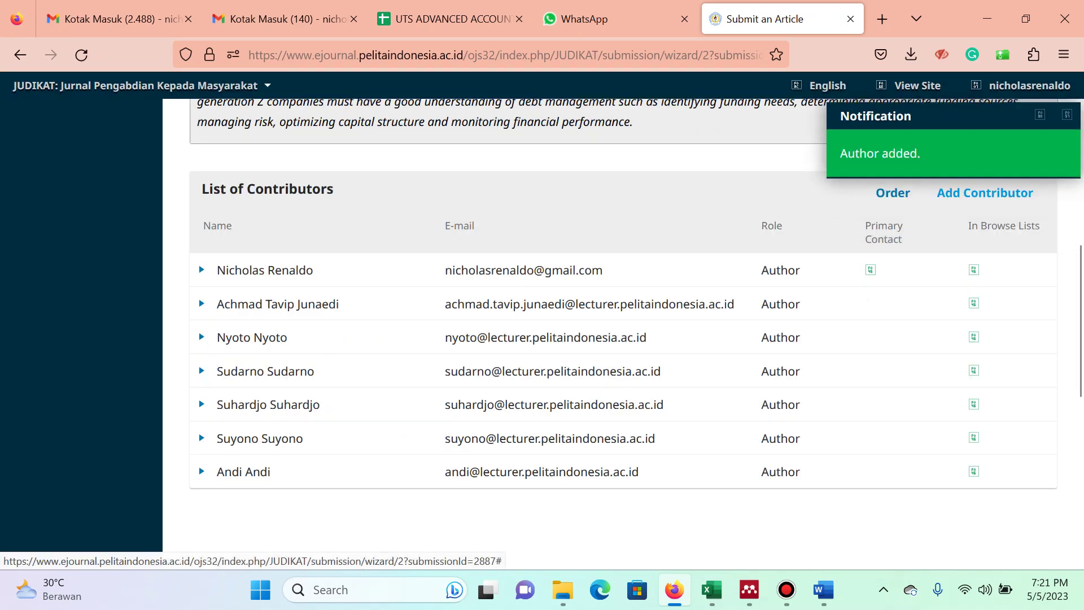
{"action": "key", "text": "alt+Tab"}
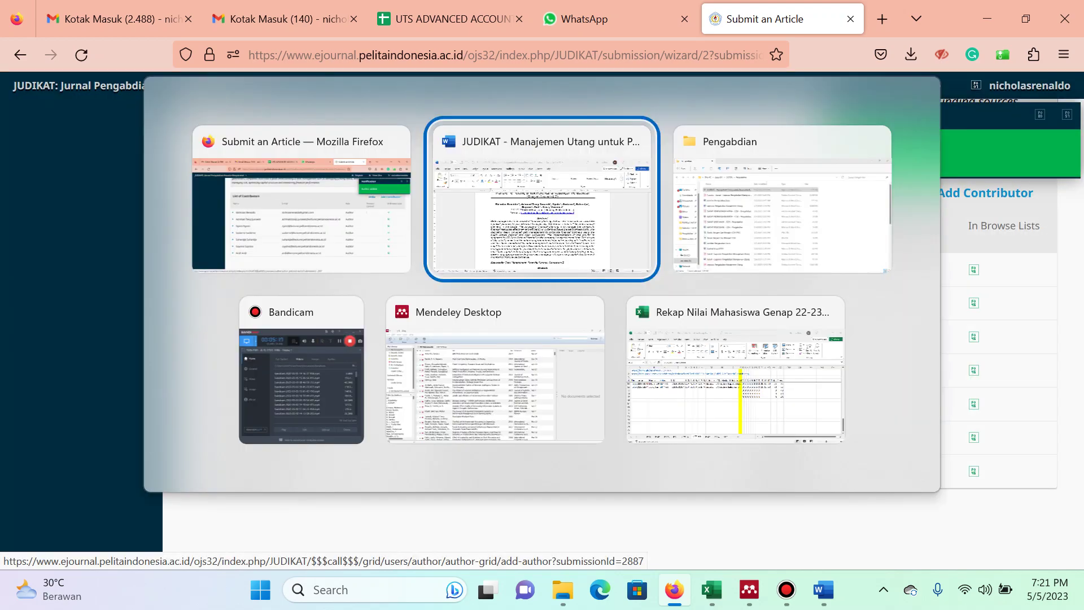
Save the eighth author's first and last name, suggested e-mail, country Indonesia and the Pelita Indonesia affiliation.
{"action": "key", "text": "alt+Tab"}
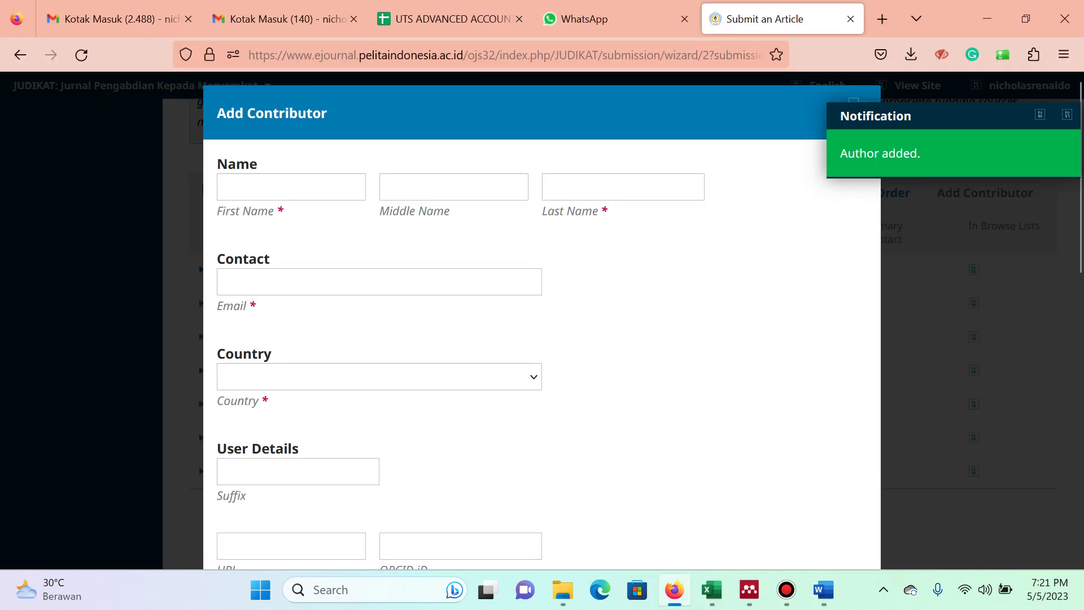
{"action": "left_click", "coordinate": [291, 187]}
{"action": "key", "text": "Tab"}
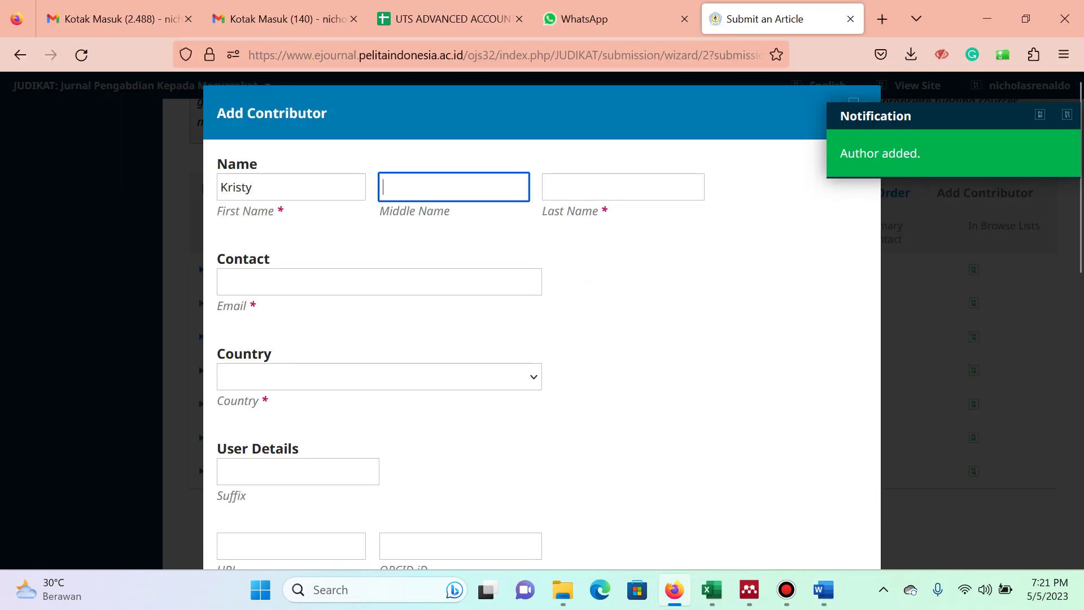
{"action": "key", "text": "Tab"}
{"action": "key", "text": "Tab"}
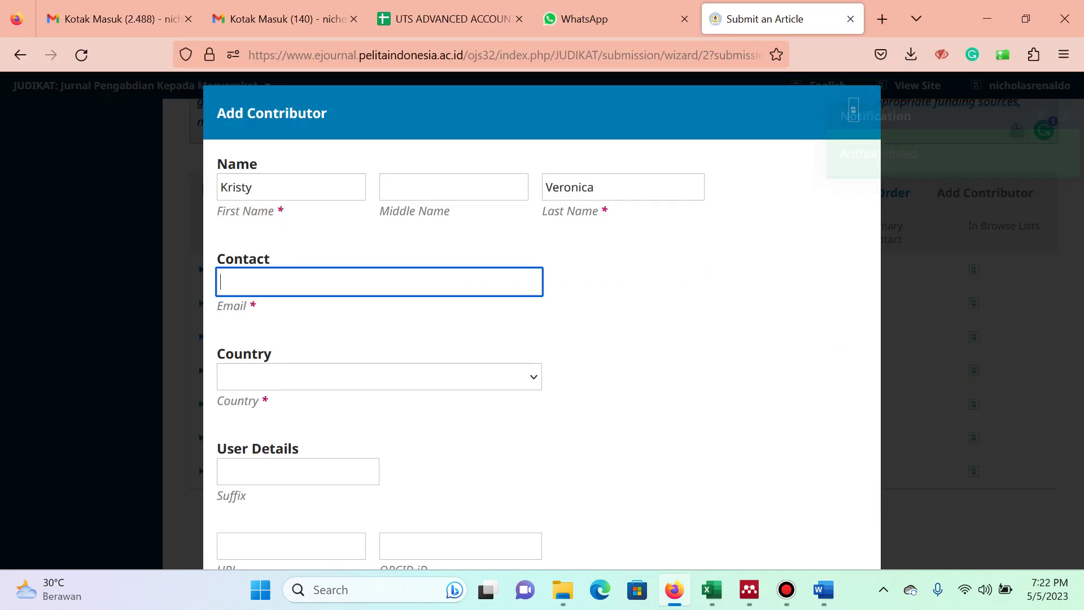
{"action": "type", "text": "kri"}
{"action": "key", "text": "Down"}
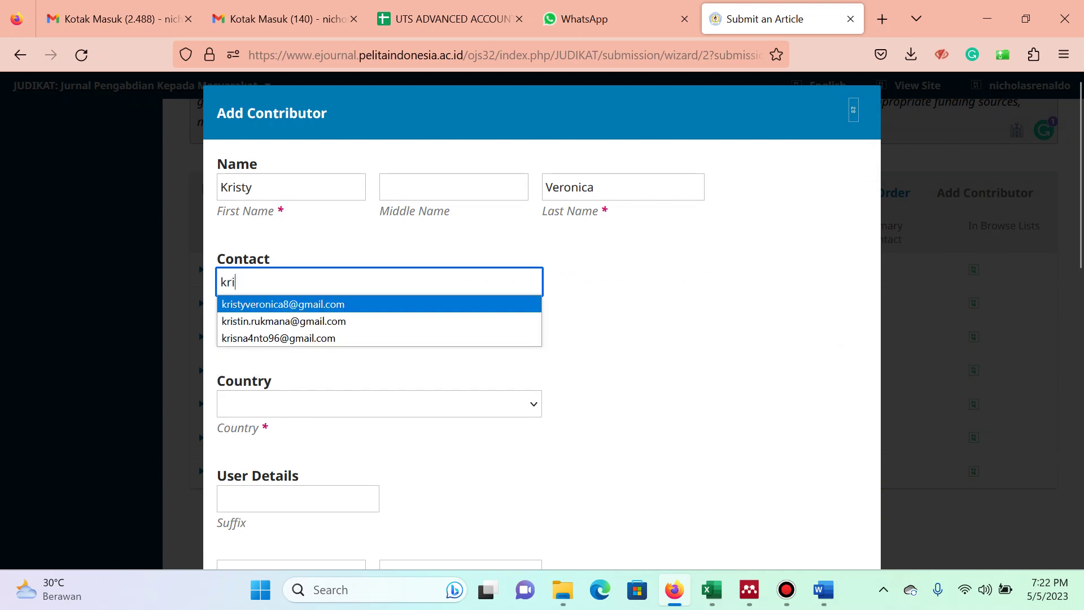
{"action": "key", "text": "Return"}
{"action": "key", "text": "Tab"}
{"action": "type", "text": "indo"}
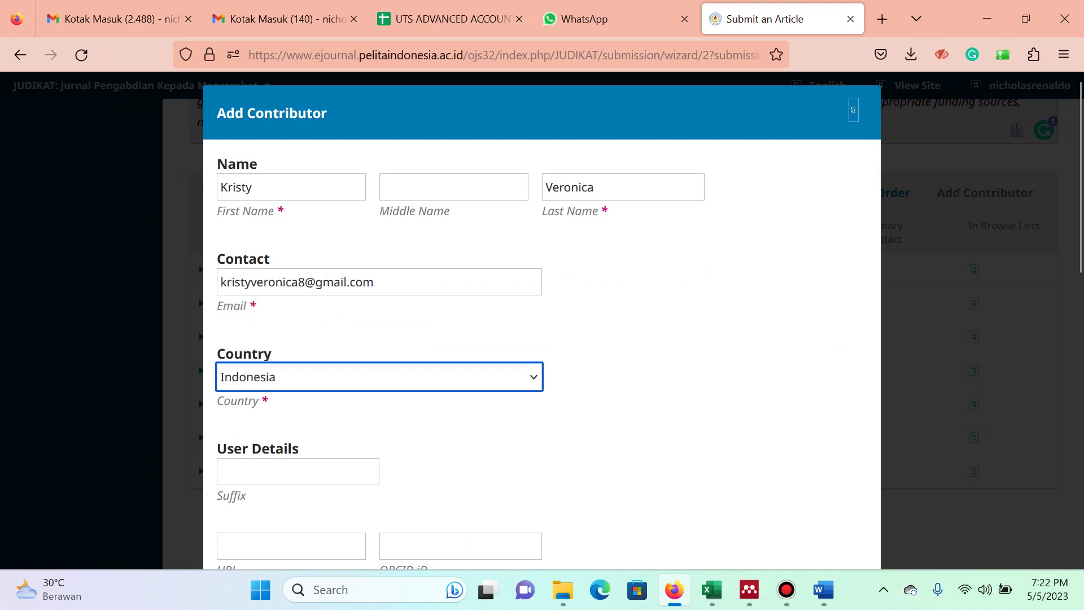
{"action": "scroll", "coordinate": [542, 338], "scroll_direction": "down", "scroll_amount": 4}
{"action": "left_click", "coordinate": [460, 344]}
{"action": "type", "text": "pelita"}
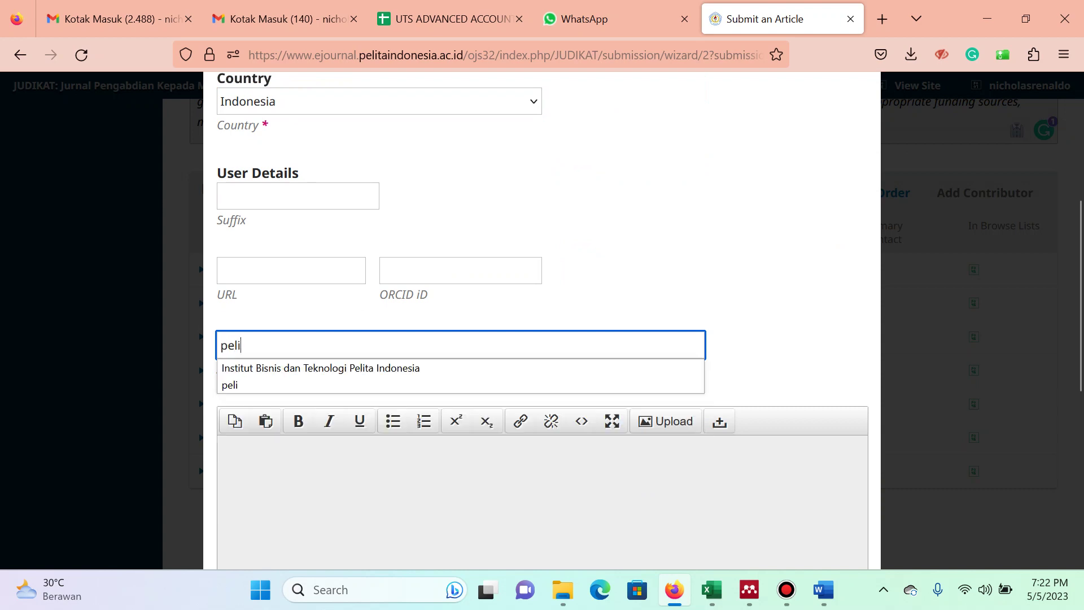
{"action": "key", "text": "Down"}
{"action": "key", "text": "Return"}
{"action": "scroll", "coordinate": [541, 339], "scroll_direction": "down", "scroll_amount": 1}
{"action": "scroll", "coordinate": [541, 317], "scroll_direction": "down", "scroll_amount": 5}
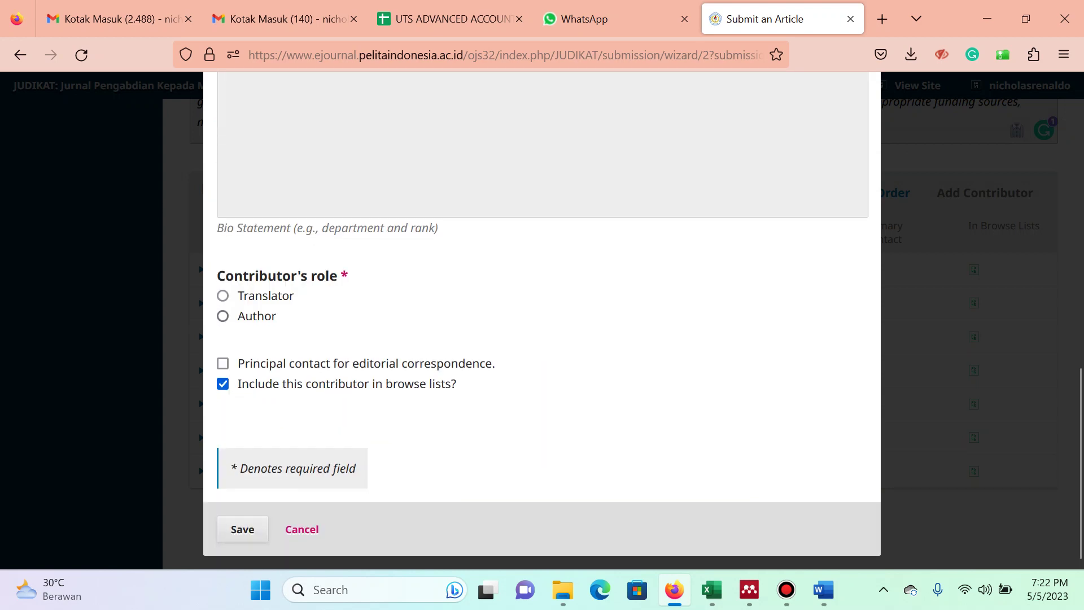
{"action": "key", "text": "Return"}
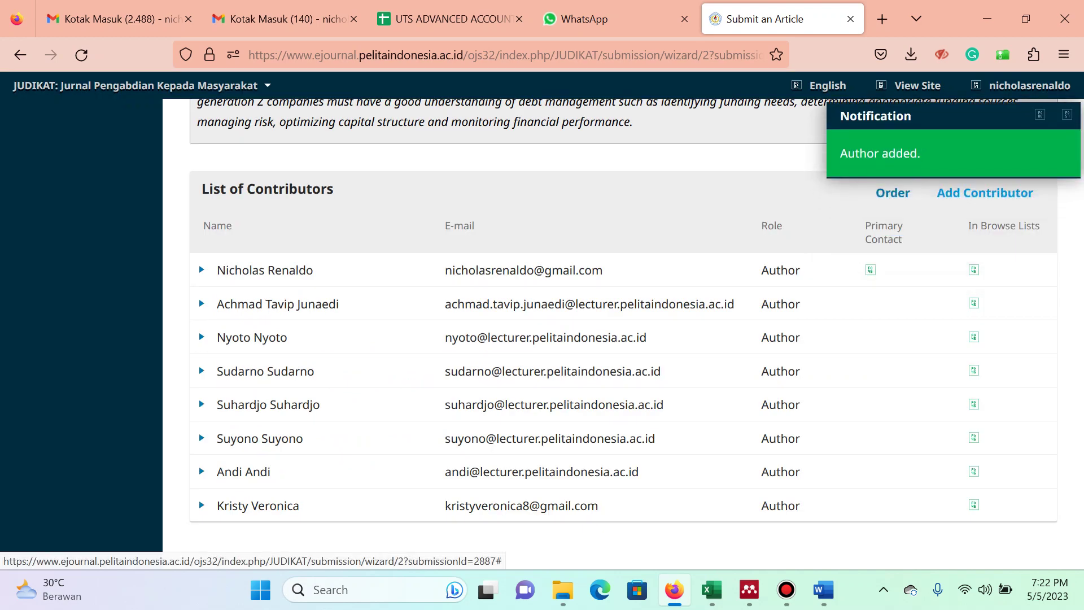
Copy the keyword list from the manuscript and enter Debt Management as the first keyword.
{"action": "scroll", "coordinate": [623, 310], "scroll_direction": "down", "scroll_amount": 5}
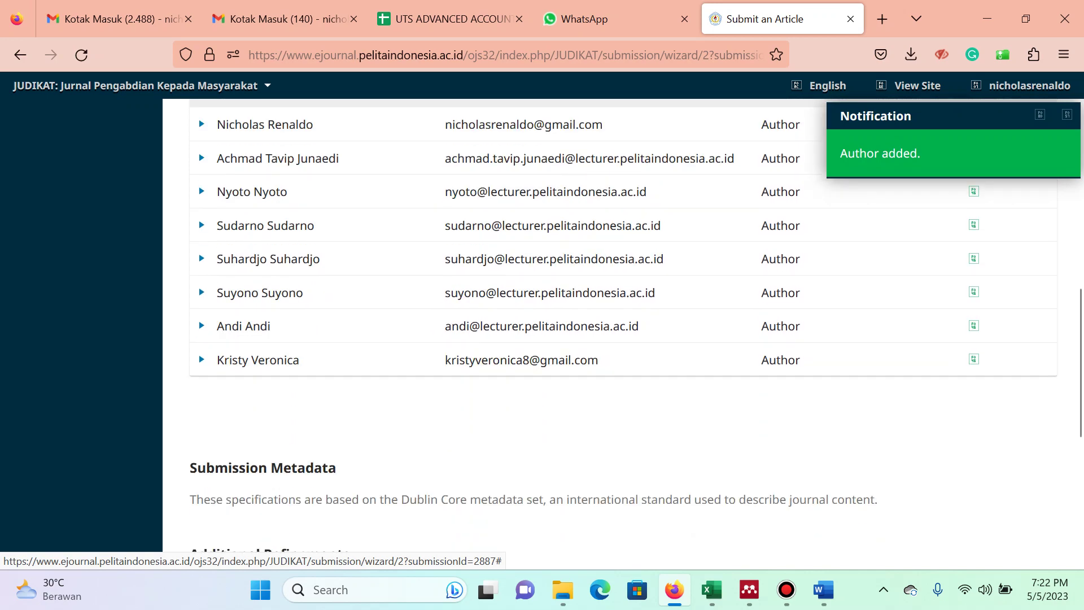
{"action": "key", "text": "alt+Tab"}
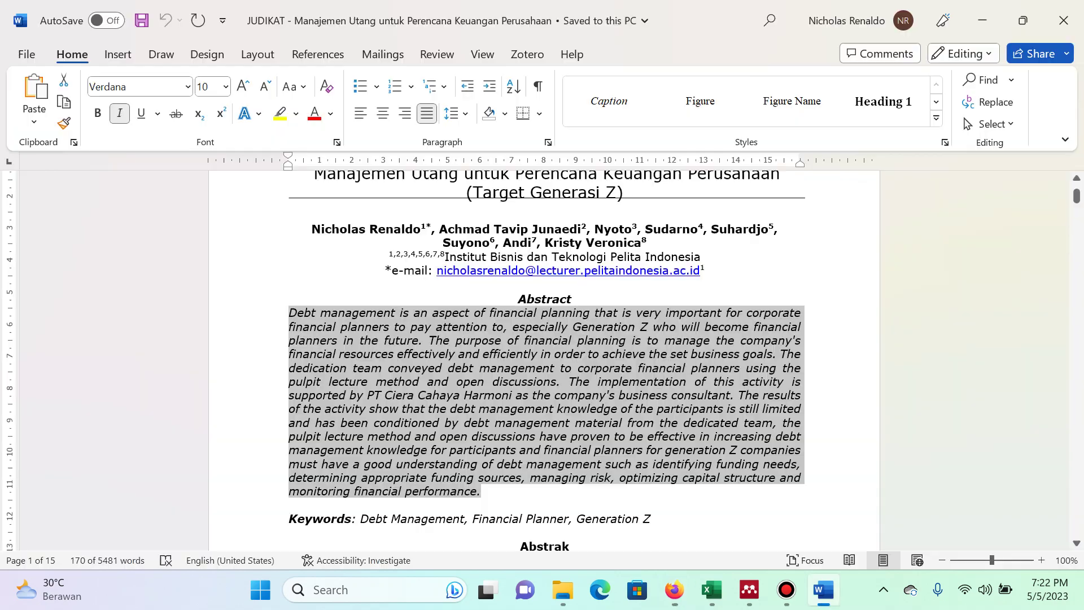
{"action": "scroll", "coordinate": [544, 361], "scroll_direction": "down", "scroll_amount": 3}
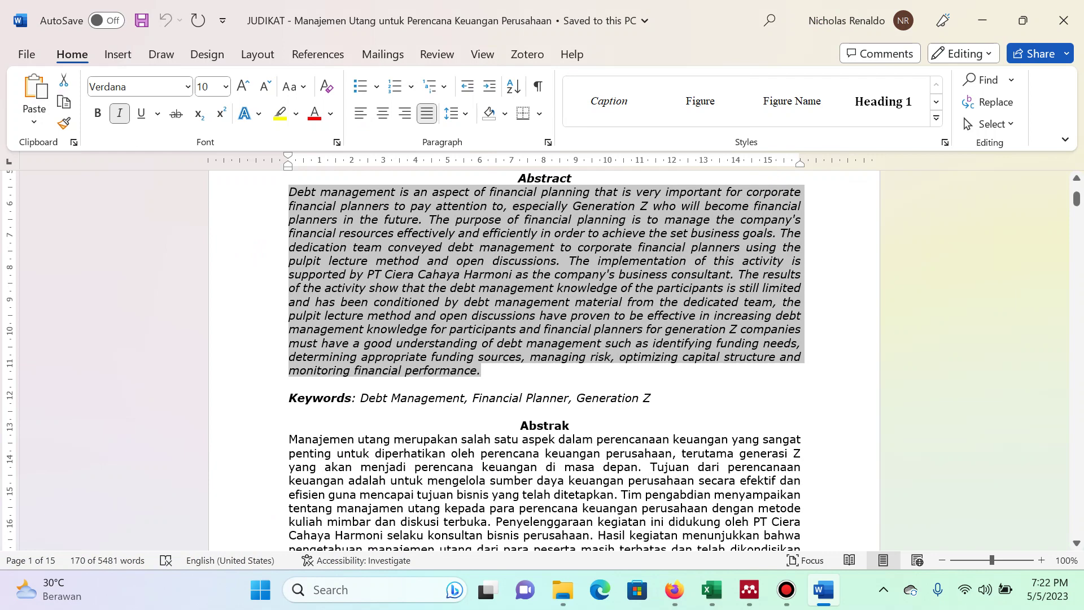
{"action": "left_click_drag", "start_coordinate": [360, 398], "coordinate": [658, 398]}
{"action": "key", "text": "ctrl+c"}
{"action": "key", "text": "alt+Tab"}
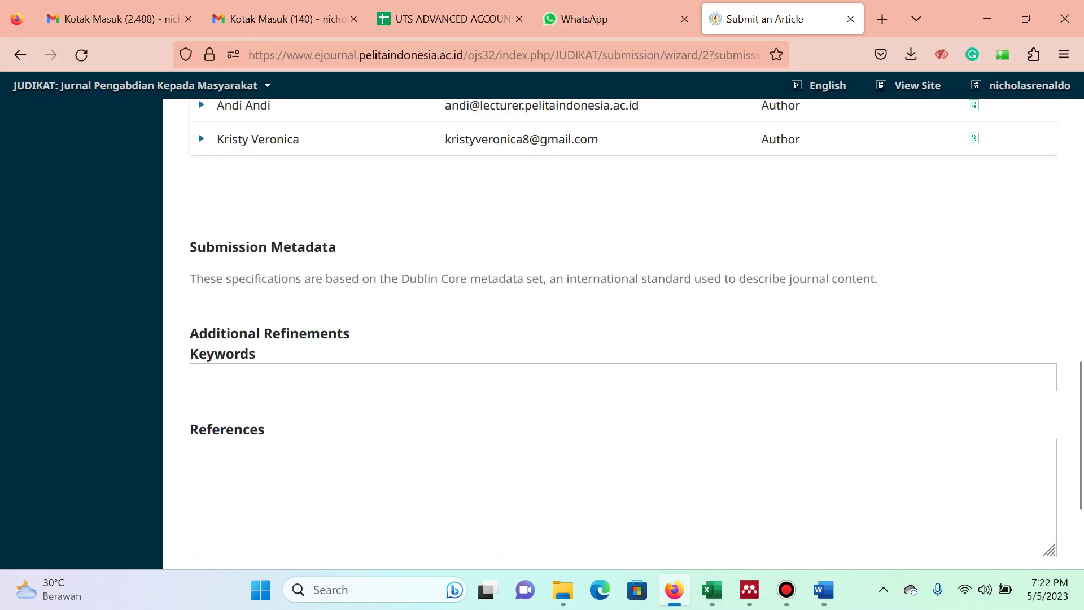
{"action": "key", "text": "ctrl+v"}
{"action": "key", "text": "Return"}
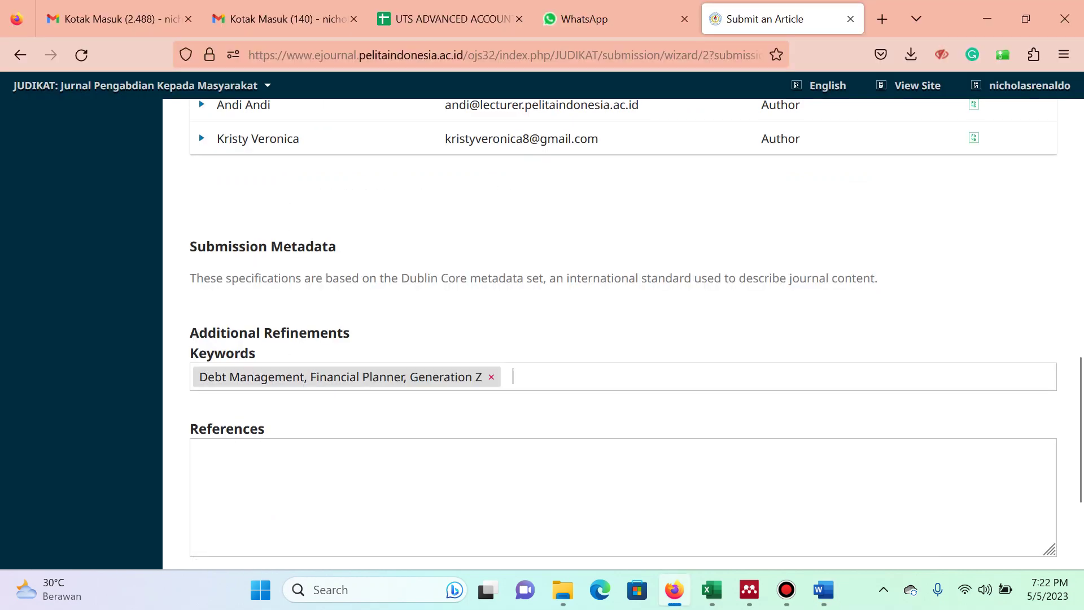
{"action": "key", "text": "BackSpace"}
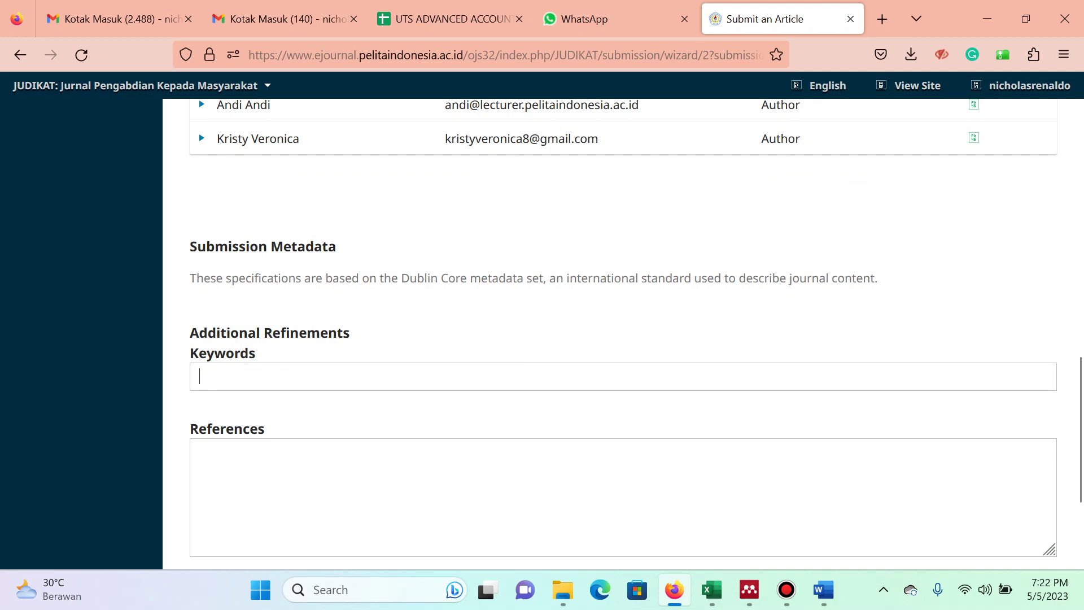
{"action": "key", "text": "ctrl+v"}
{"action": "key", "text": "ctrl+shift+Left"}
{"action": "key", "text": "ctrl+shift+Left"}
{"action": "key", "text": "ctrl+shift+Left"}
{"action": "key", "text": "ctrl+shift+Left"}
{"action": "key", "text": "BackSpace"}
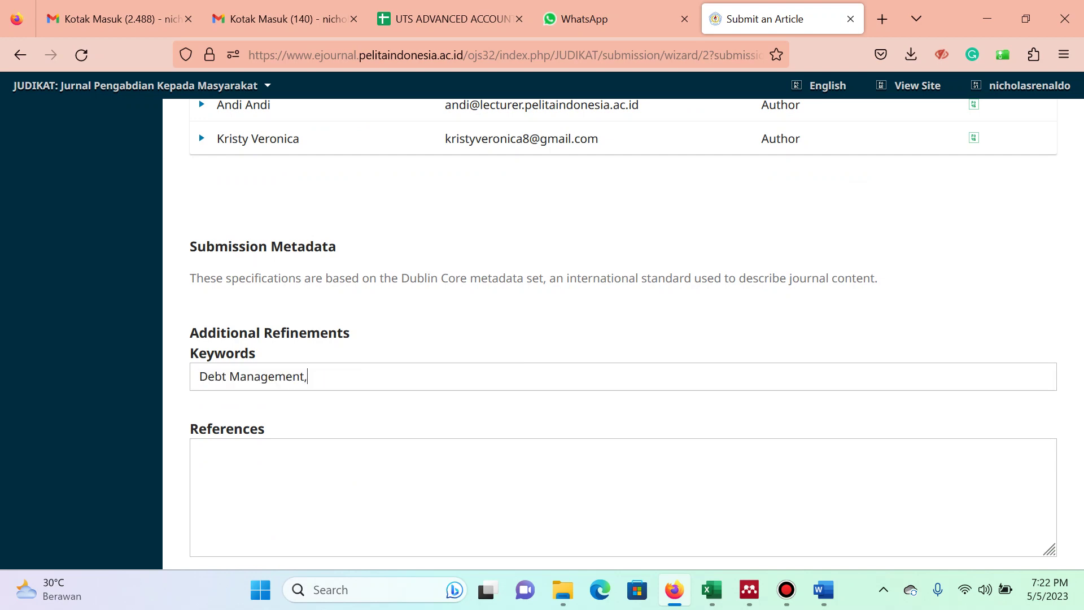
{"action": "key", "text": "Return"}
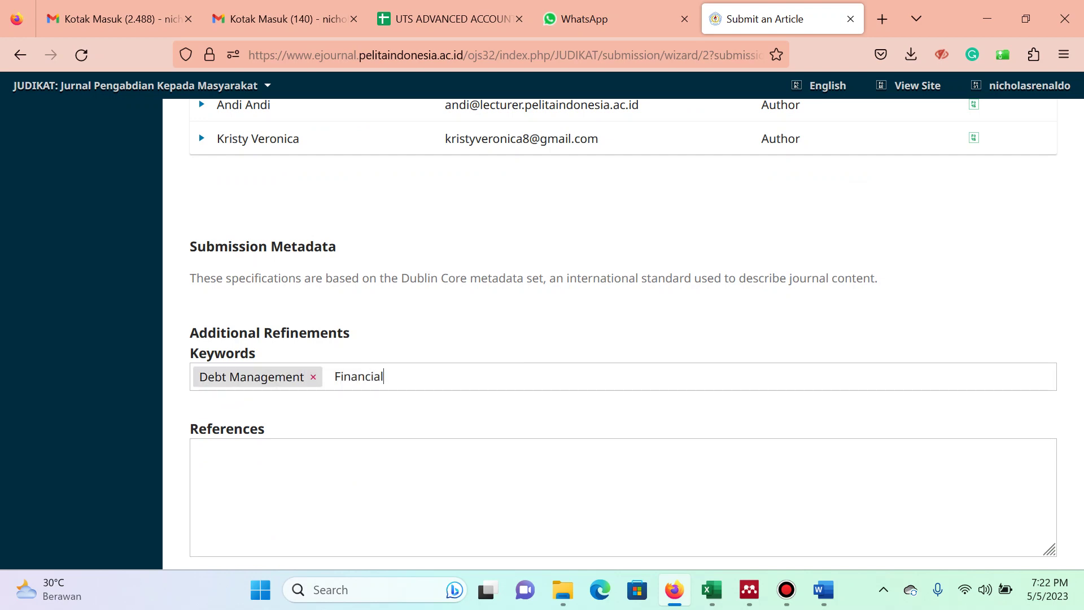
Add Financial Planner and Generation Z as separate keywords.
{"action": "type", "text": "Financial Planner"}
{"action": "key", "text": "Return"}
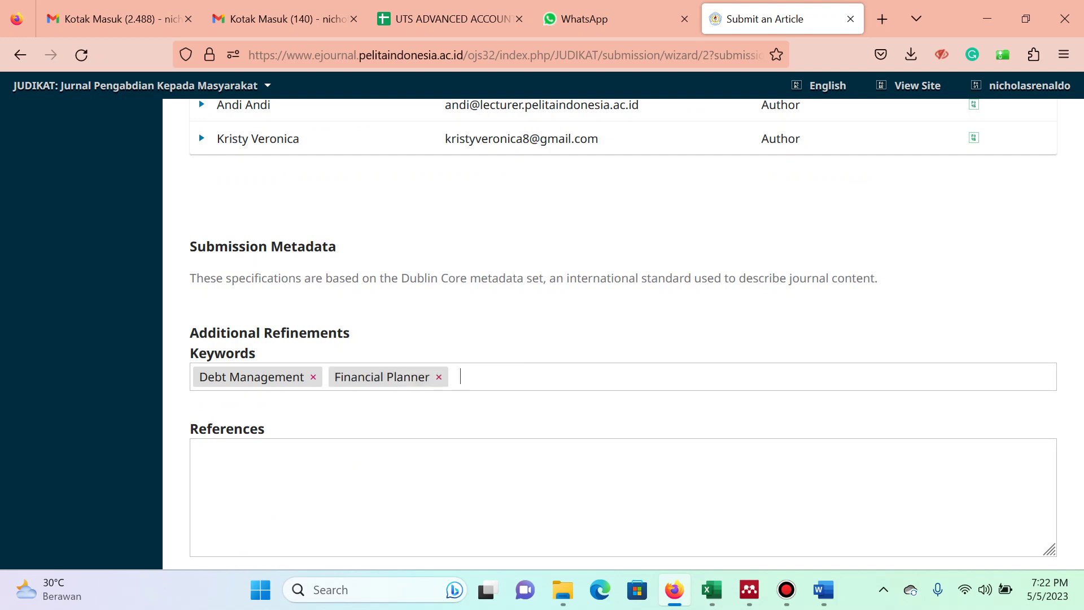
{"action": "type", "text": "Generation Z"}
{"action": "key", "text": "Return"}
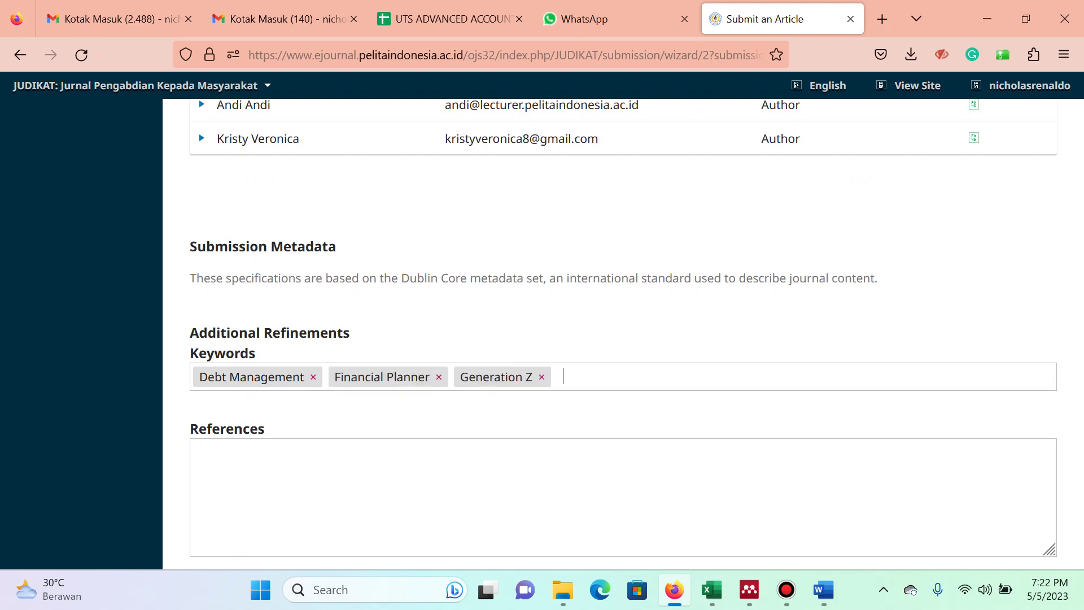
Bring up the Word manuscript's DAFTAR PUSTAKA references at the end of the document.
{"action": "key", "text": "alt+Tab"}
{"action": "key", "text": "alt+Tab"}
{"action": "scroll", "coordinate": [544, 339], "scroll_direction": "down", "scroll_amount": 3}
{"action": "key", "text": "alt+Tab"}
{"action": "scroll", "coordinate": [544, 361], "scroll_direction": "down", "scroll_amount": 15}
{"action": "scroll", "coordinate": [544, 361], "scroll_direction": "up", "scroll_amount": 15}
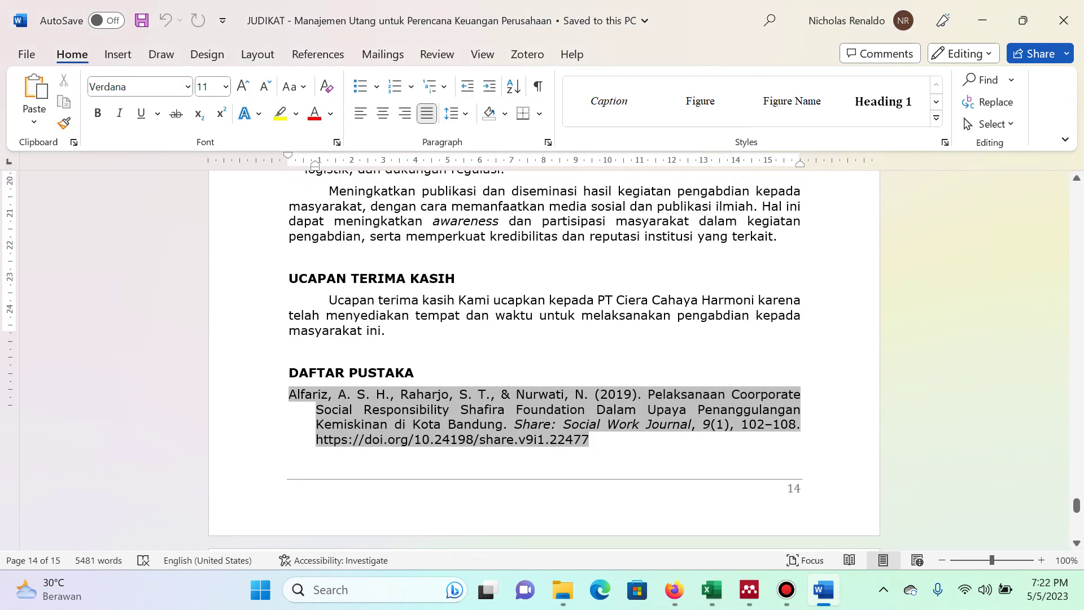
Paste the copied reference list into the References field, removing trailing blank lines.
{"action": "scroll", "coordinate": [544, 361], "scroll_direction": "down", "scroll_amount": 3}
{"action": "left_click", "coordinate": [315, 299]}
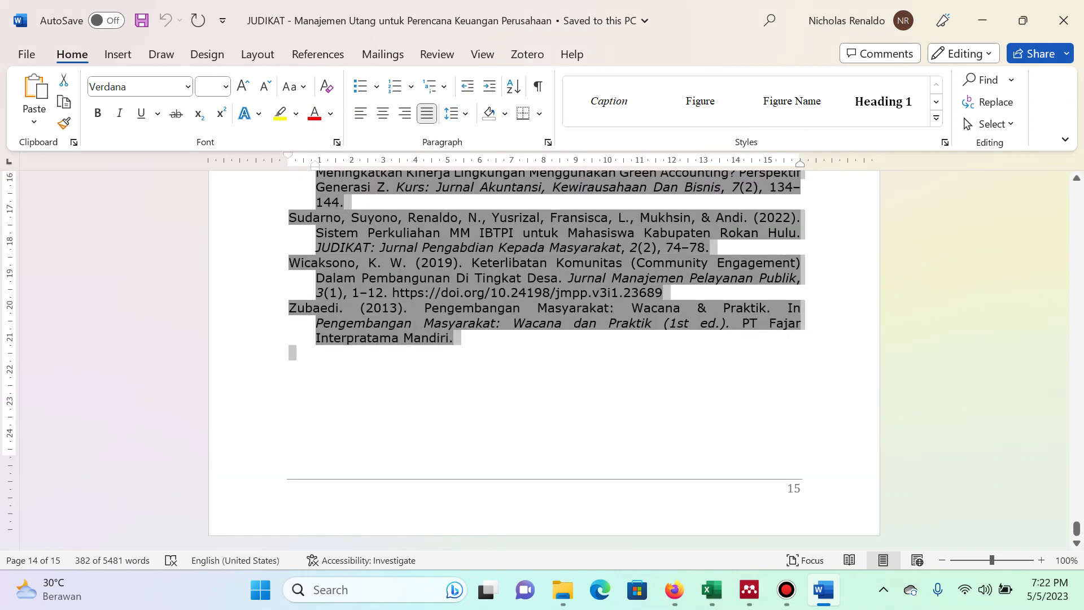
{"action": "key", "text": "alt+Tab"}
{"action": "left_click", "coordinate": [621, 384]}
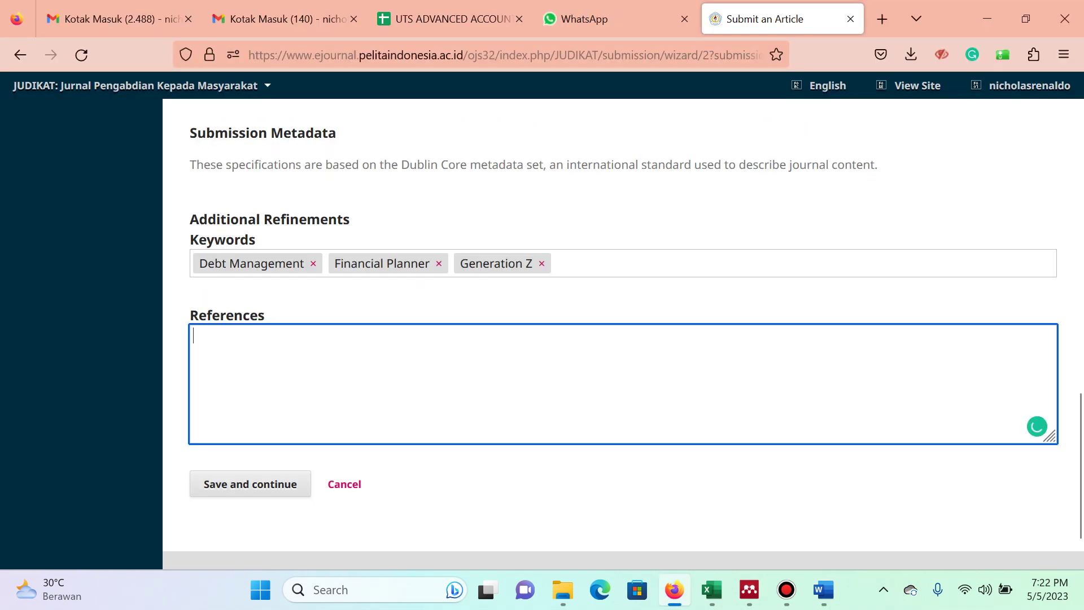
{"action": "key", "text": "ctrl+v"}
{"action": "key", "text": "BackSpace"}
{"action": "key", "text": "BackSpace"}
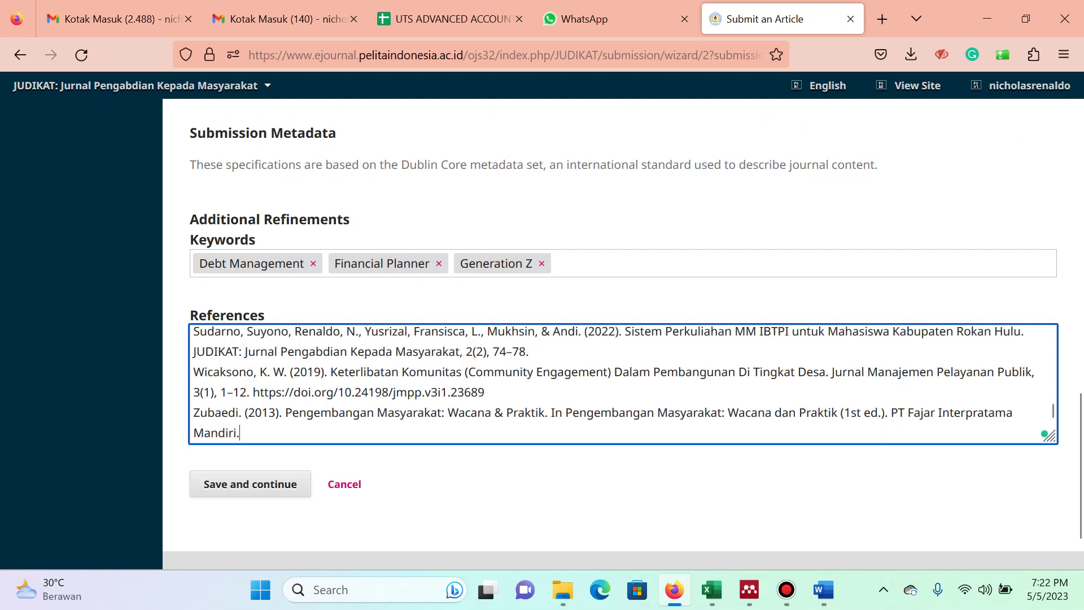
Save the metadata, finish the submission and confirm it in the dialog.
{"action": "key", "text": "Tab"}
{"action": "key", "text": "Return"}
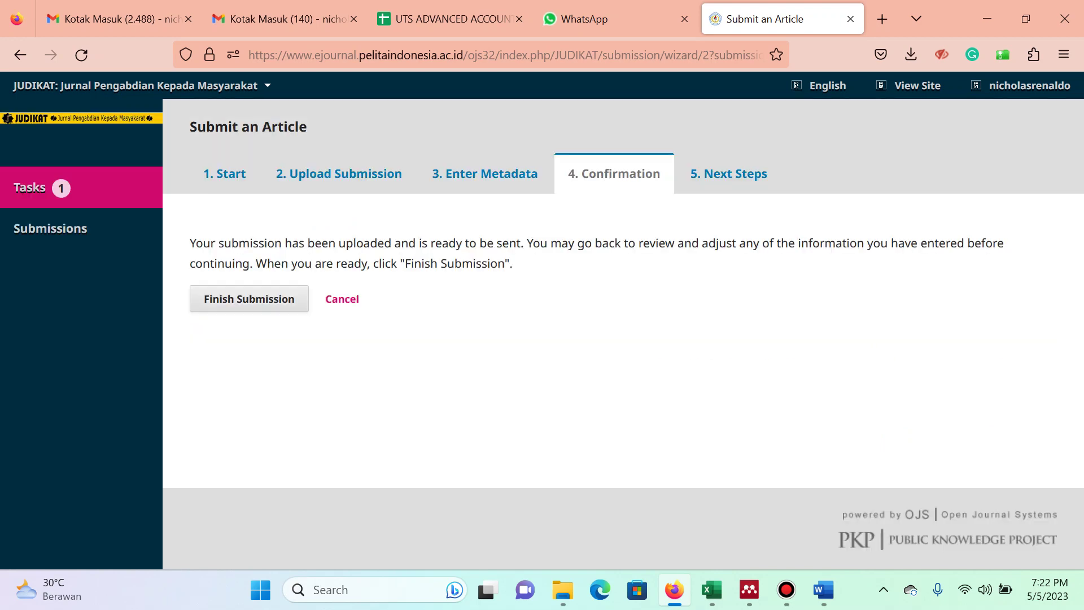
{"action": "key", "text": "Tab"}
{"action": "key", "text": "Return"}
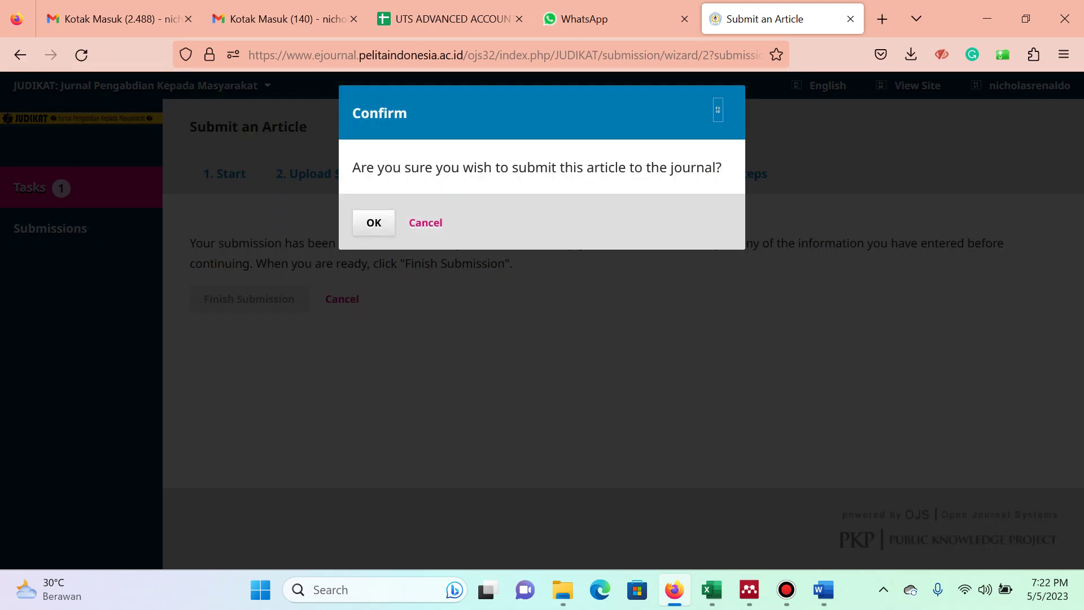
{"action": "key", "text": "Return"}
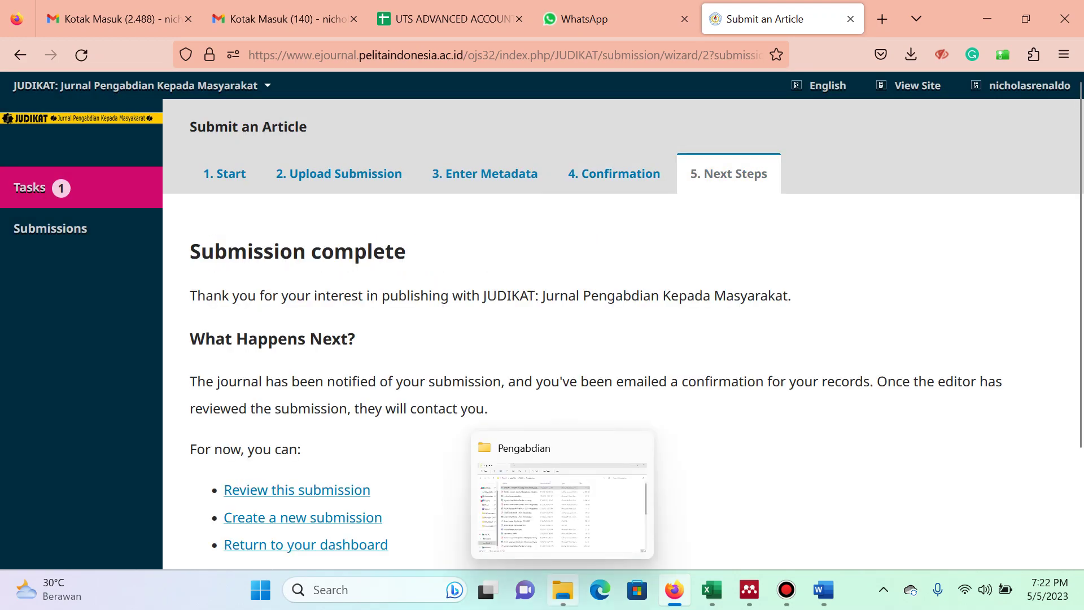
Open 'Jurnal - Laporan Pengabdian Manajemen Utang' from the Pengabdian folder.
{"action": "left_click", "coordinate": [562, 590]}
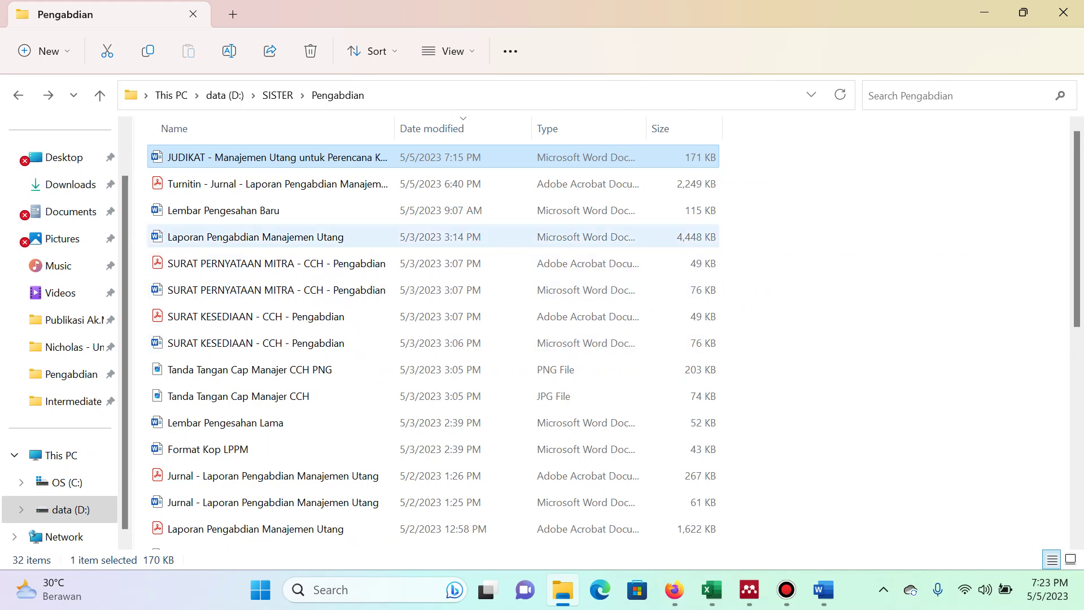
{"action": "left_click", "coordinate": [254, 237]}
{"action": "key", "text": "Home"}
{"action": "key", "text": "Down"}
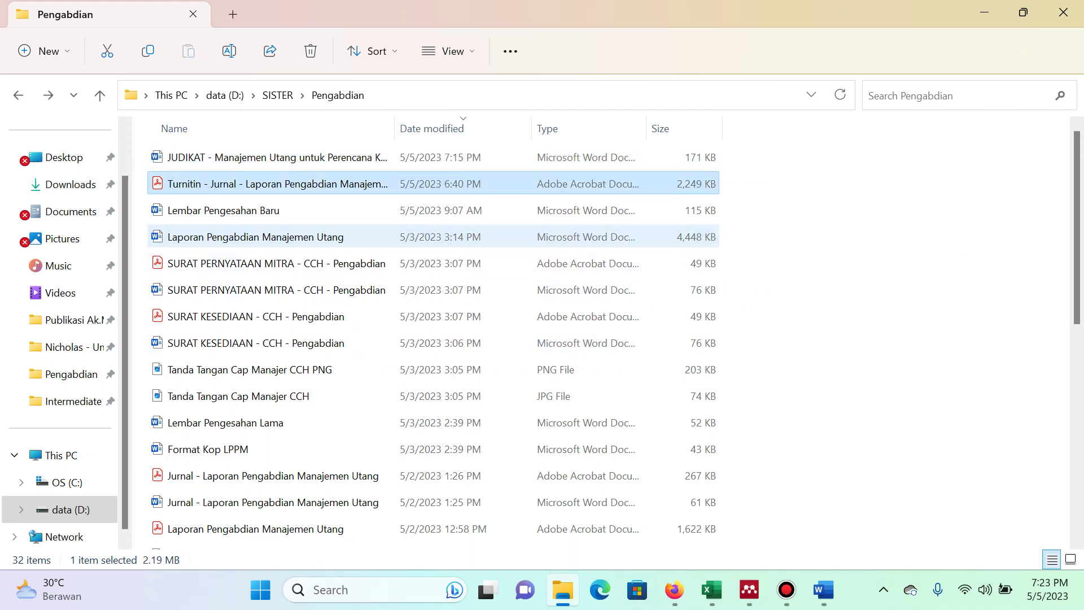
{"action": "key", "text": "Down"}
{"action": "key", "text": "Down"}
{"action": "key", "text": "Down"}
{"action": "key", "text": "Down"}
{"action": "key", "text": "Down"}
{"action": "key", "text": "Down"}
{"action": "key", "text": "Down"}
{"action": "key", "text": "Down"}
{"action": "key", "text": "Down"}
{"action": "key", "text": "Down"}
{"action": "key", "text": "Down"}
{"action": "key", "text": "Down"}
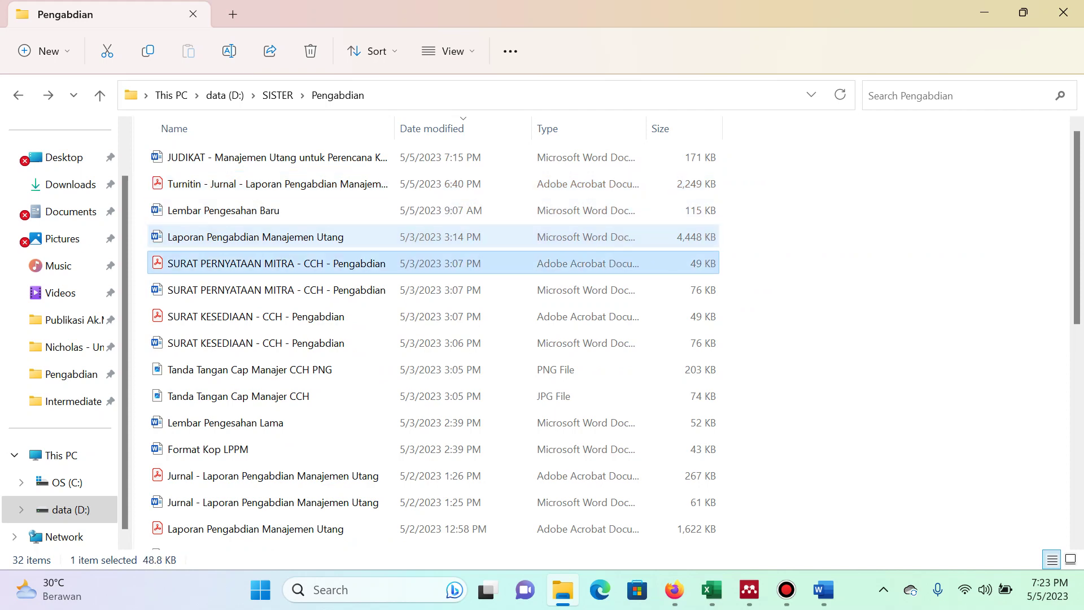
{"action": "key", "text": "Return"}
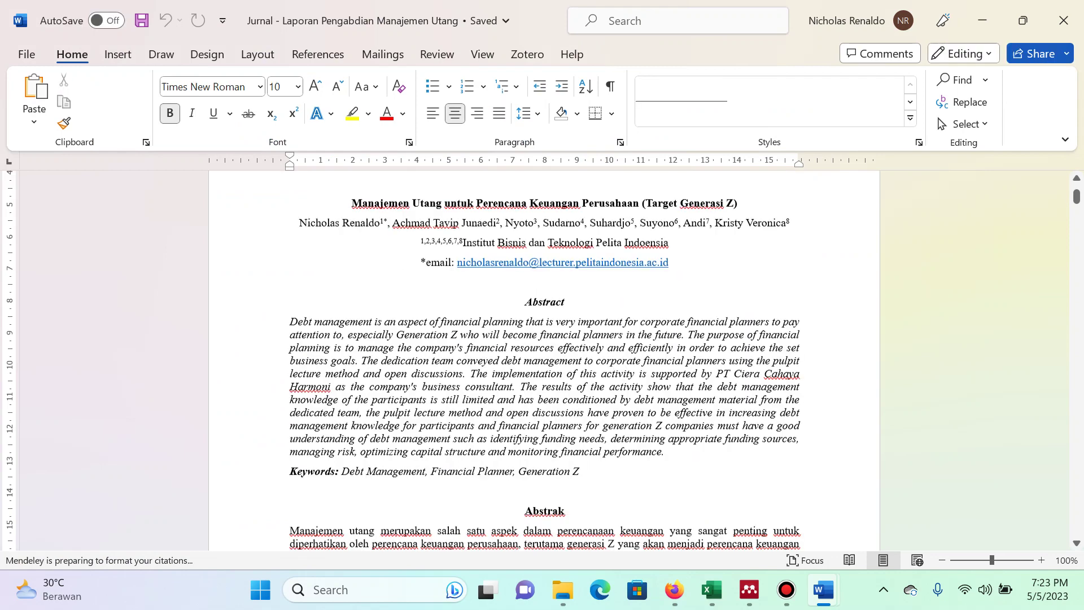
Start a Mendeley citation after 'generation Z' in the Abstrak, adding Renaldo 2020.
{"action": "key", "text": "Page_Down"}
{"action": "key", "text": "Page_Down"}
{"action": "key", "text": "Page_Down"}
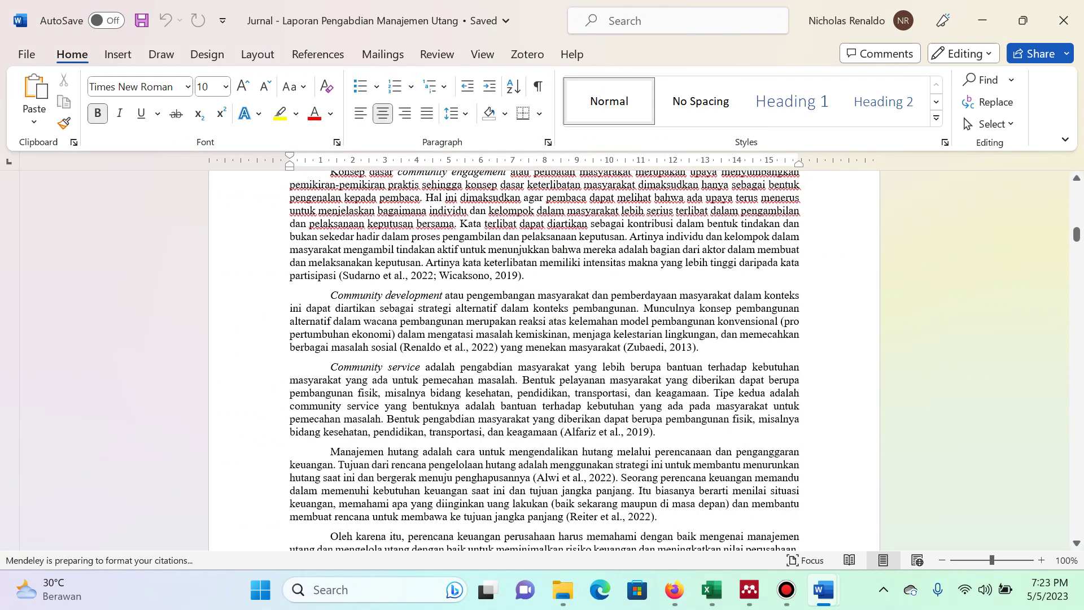
{"action": "scroll", "coordinate": [631, 326], "scroll_direction": "down", "scroll_amount": 6}
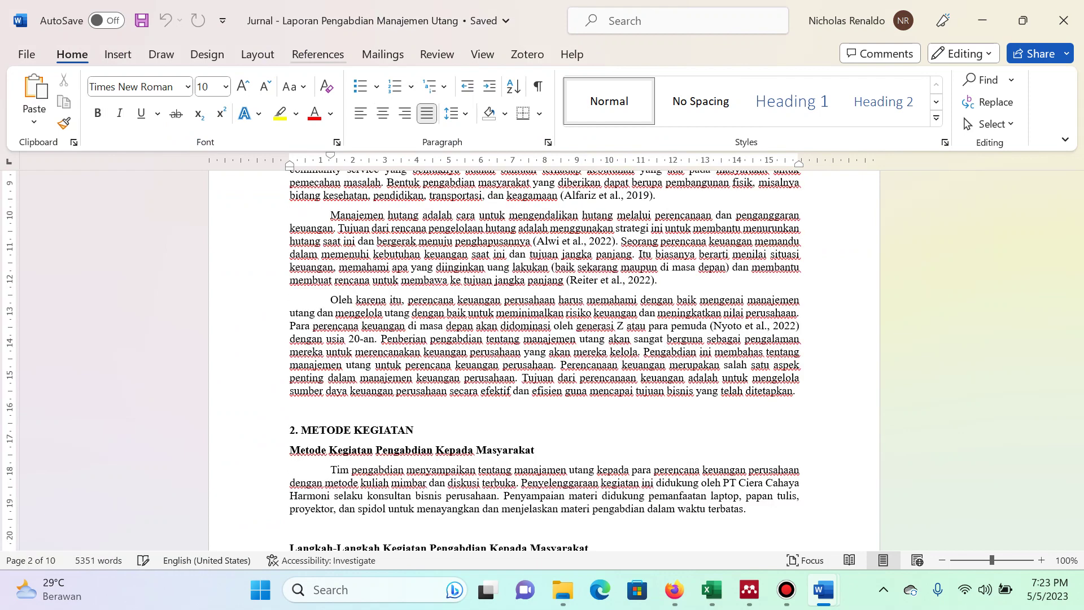
{"action": "left_click", "coordinate": [627, 326]}
{"action": "left_click", "coordinate": [317, 53]}
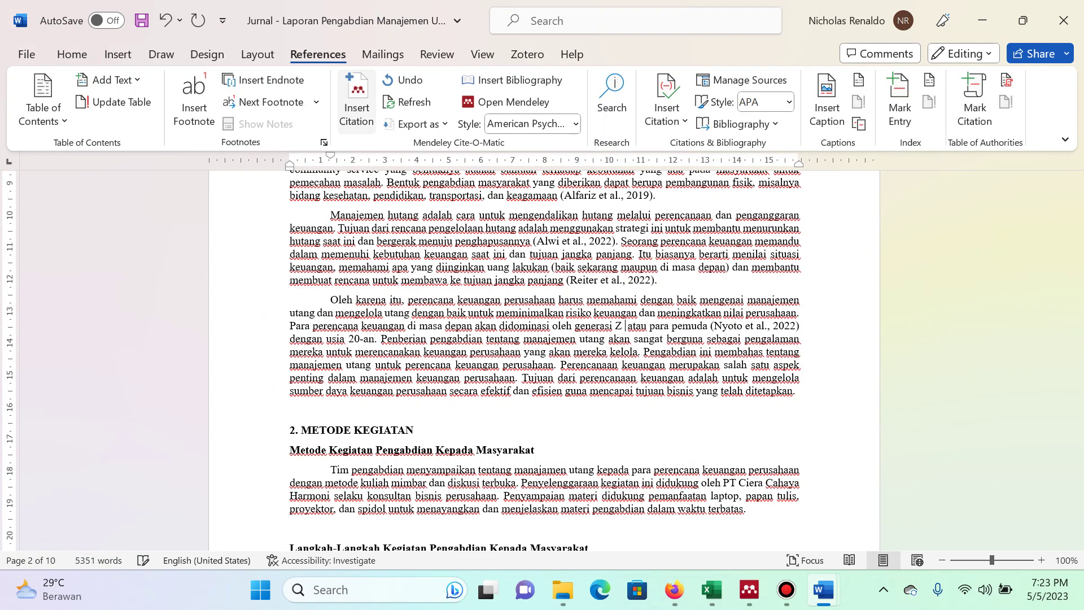
{"action": "left_click", "coordinate": [357, 98]}
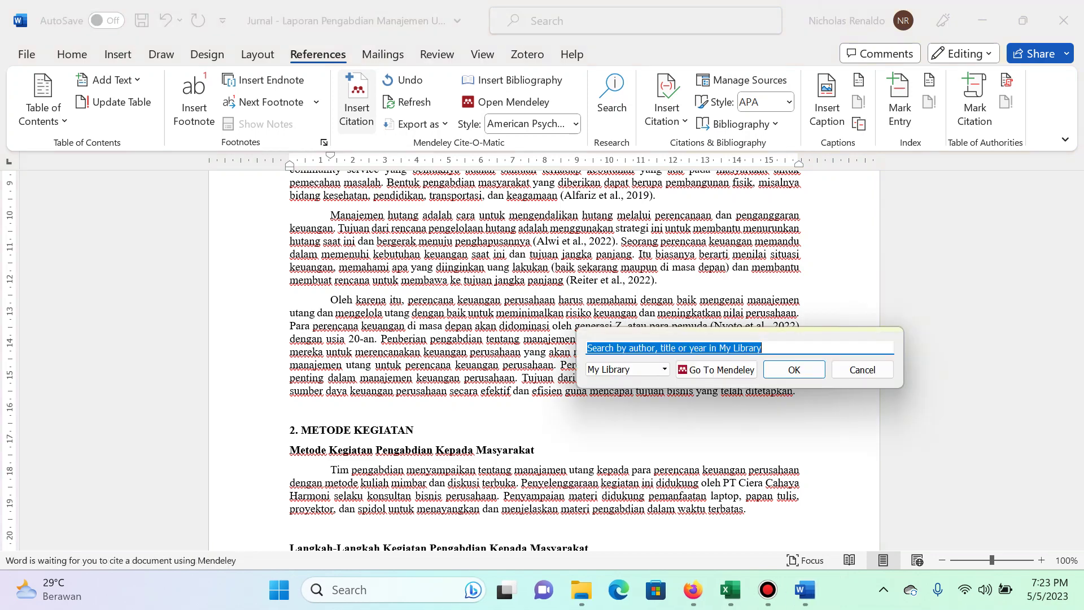
{"action": "type", "text": "renaldo"}
{"action": "type", "text": "gene"}
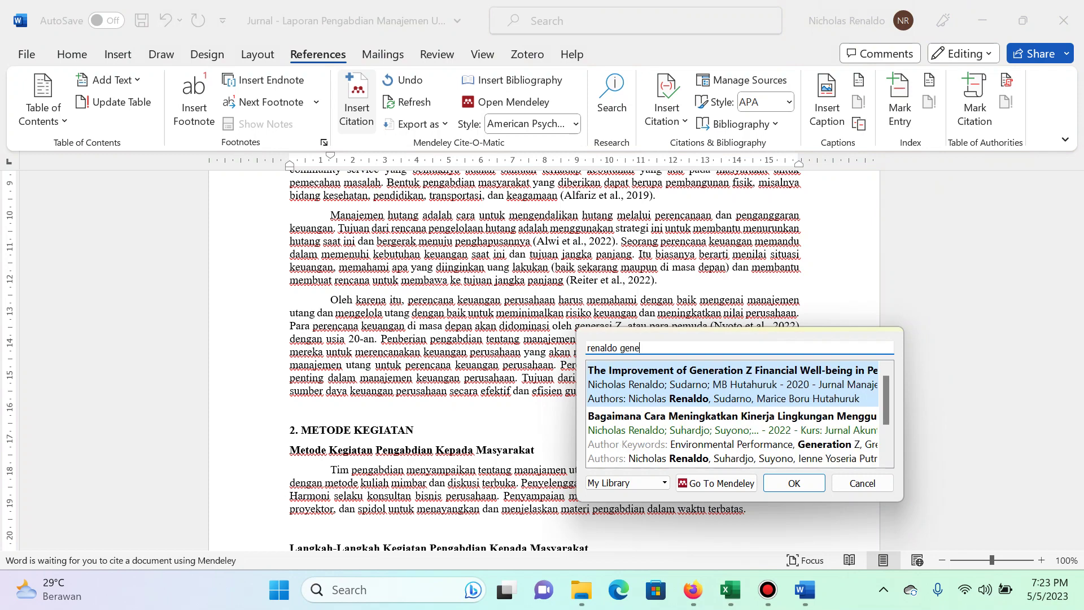
{"action": "type", "text": "ration Z"}
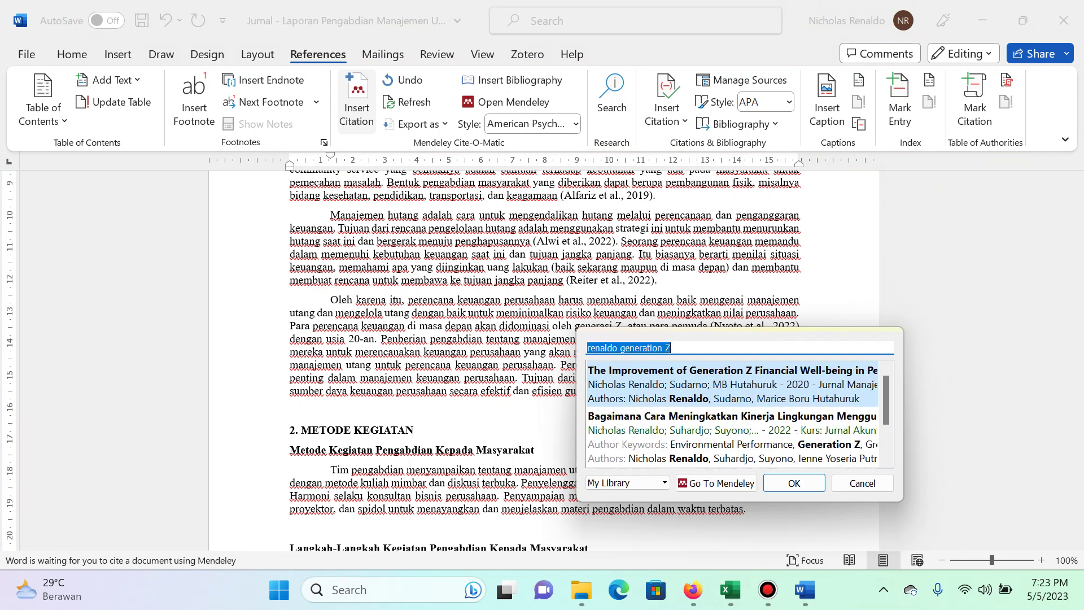
{"action": "key", "text": "Return"}
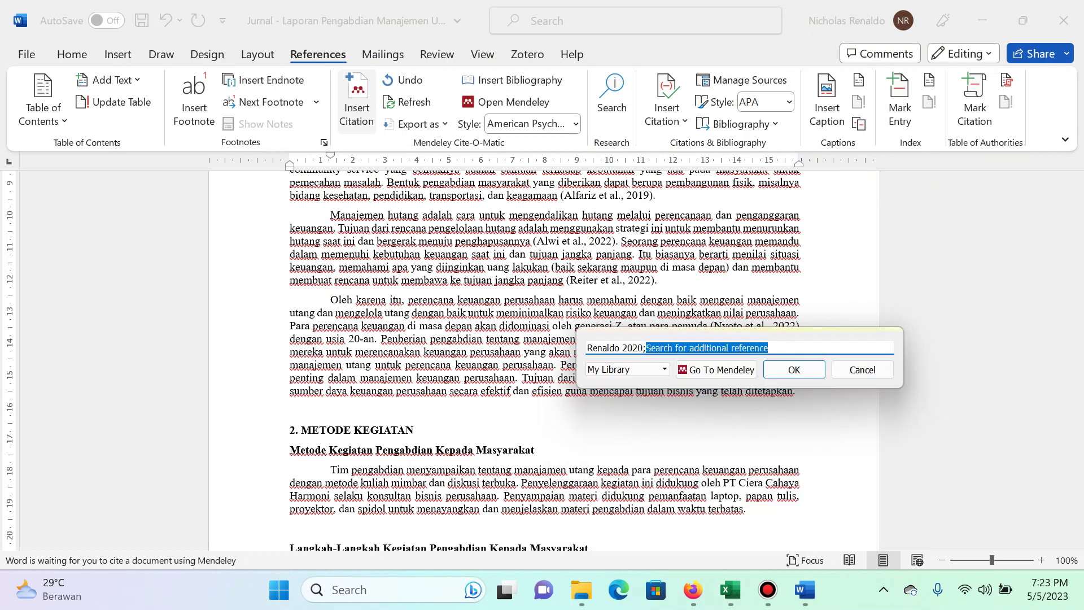
Add Renaldo 2022 and Hafni 2020 to the citation and insert it.
{"action": "type", "text": "renaldo generation Z"}
{"action": "key", "text": "Down"}
{"action": "key", "text": "Return"}
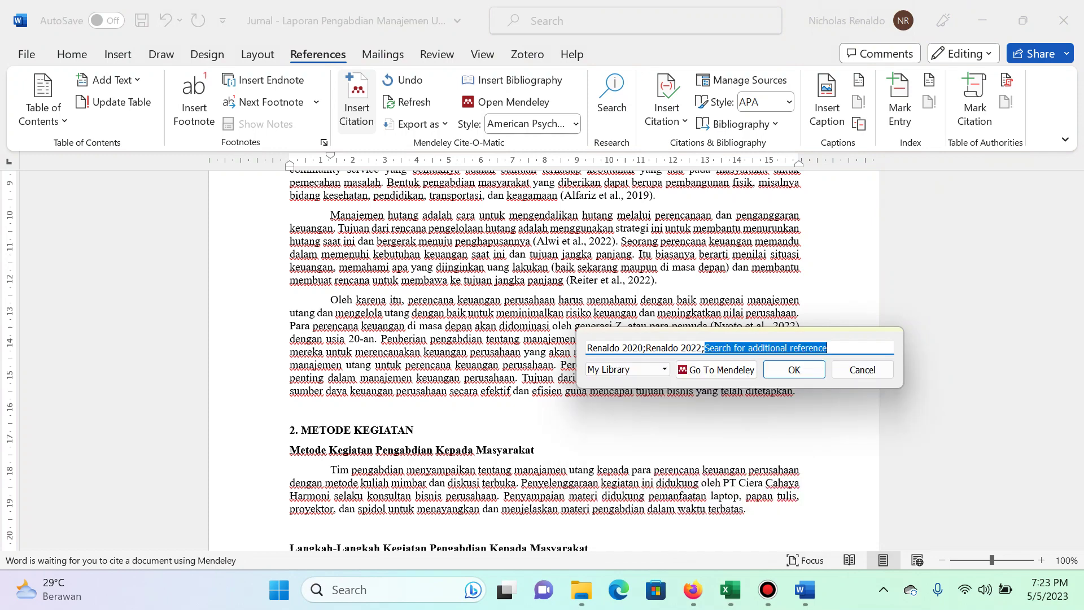
{"action": "type", "text": "renaldo generation Z"}
{"action": "key", "text": "Down"}
{"action": "key", "text": "Down"}
{"action": "key", "text": "Return"}
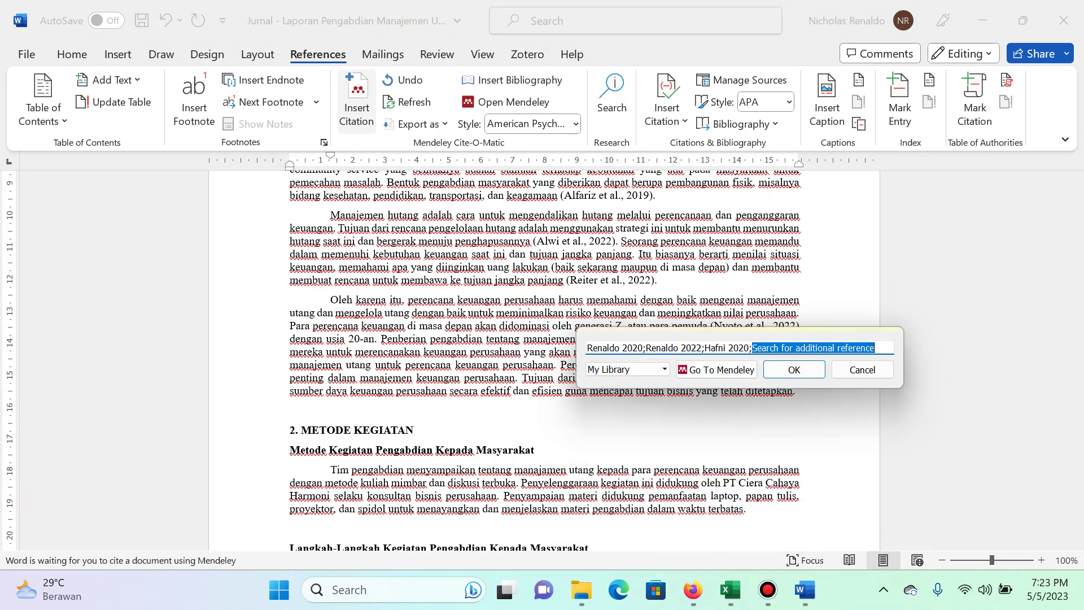
{"action": "key", "text": "Return"}
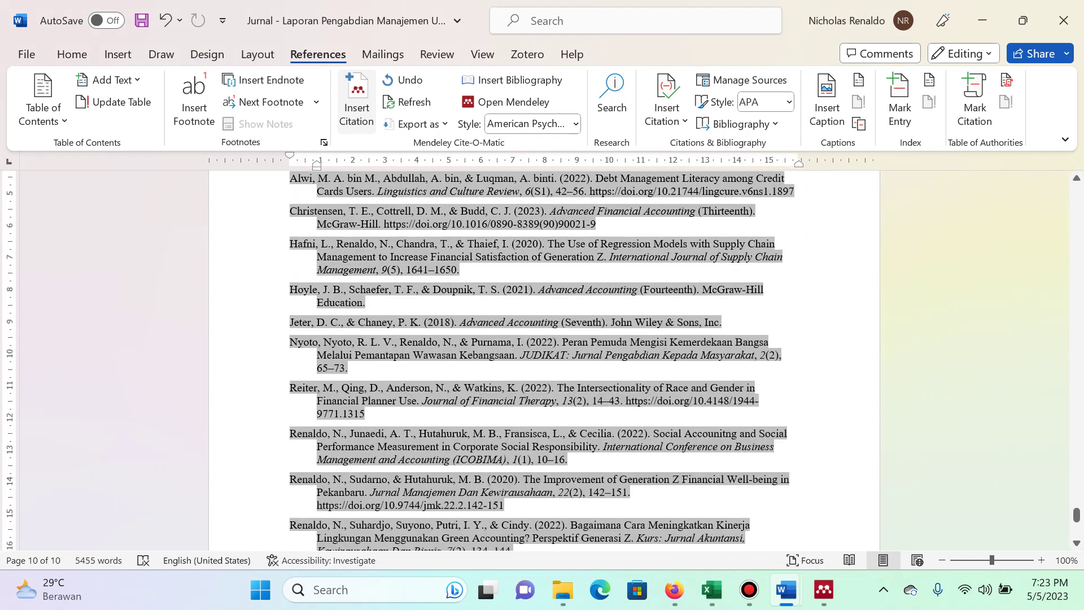
Cite the Stock Market Reaction paper in item c via Mendeley.
{"action": "key", "text": "ctrl+f"}
{"action": "type", "text": "infor"}
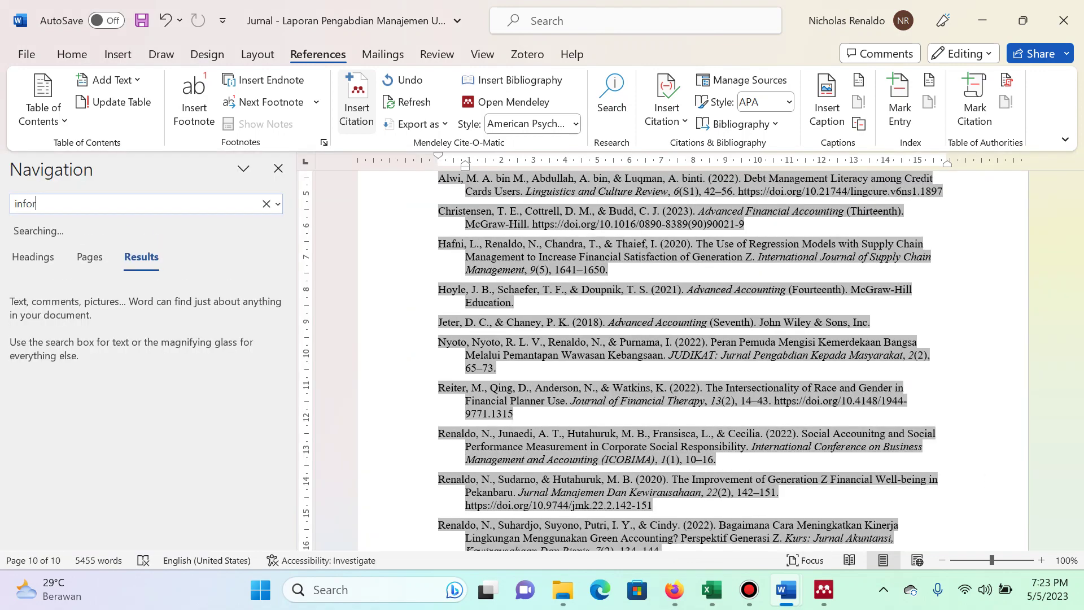
{"action": "key", "text": "Escape"}
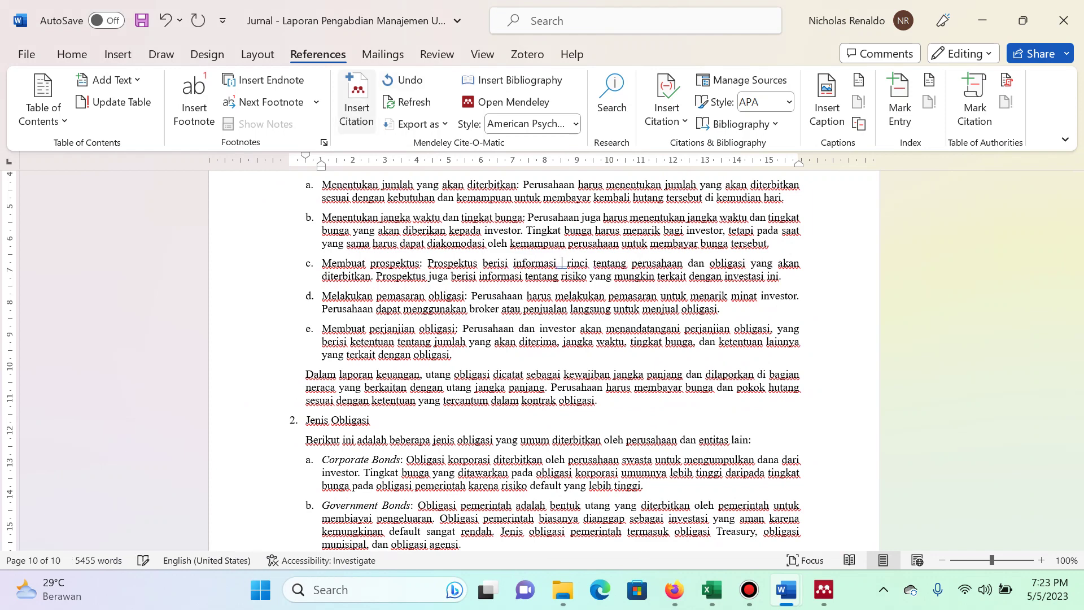
{"action": "left_click", "coordinate": [356, 102]}
{"action": "type", "text": "spect renald"}
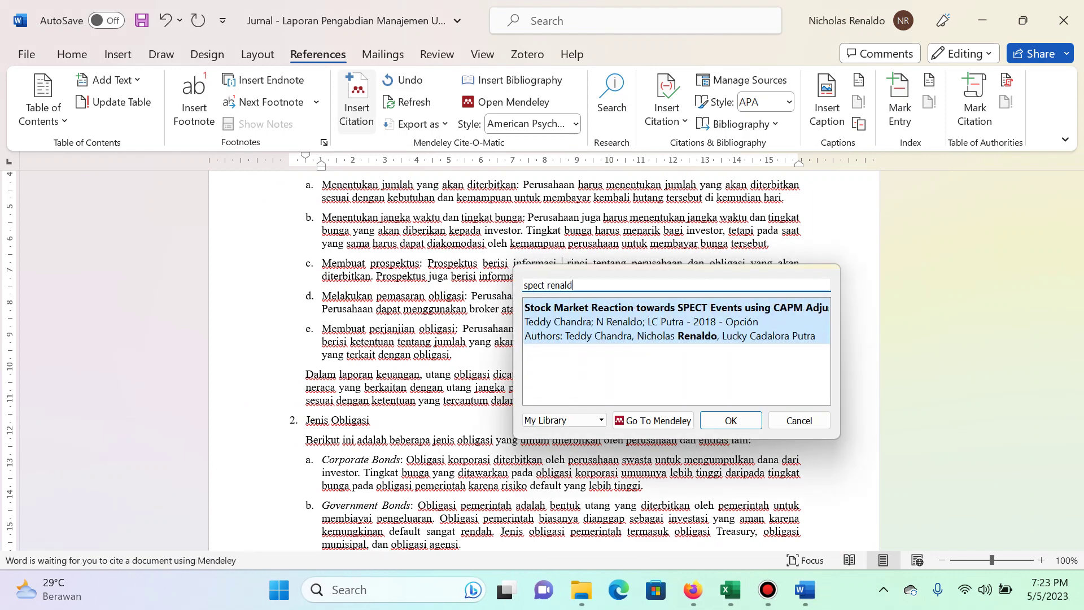
{"action": "key", "text": "Return"}
{"action": "key", "text": "Return"}
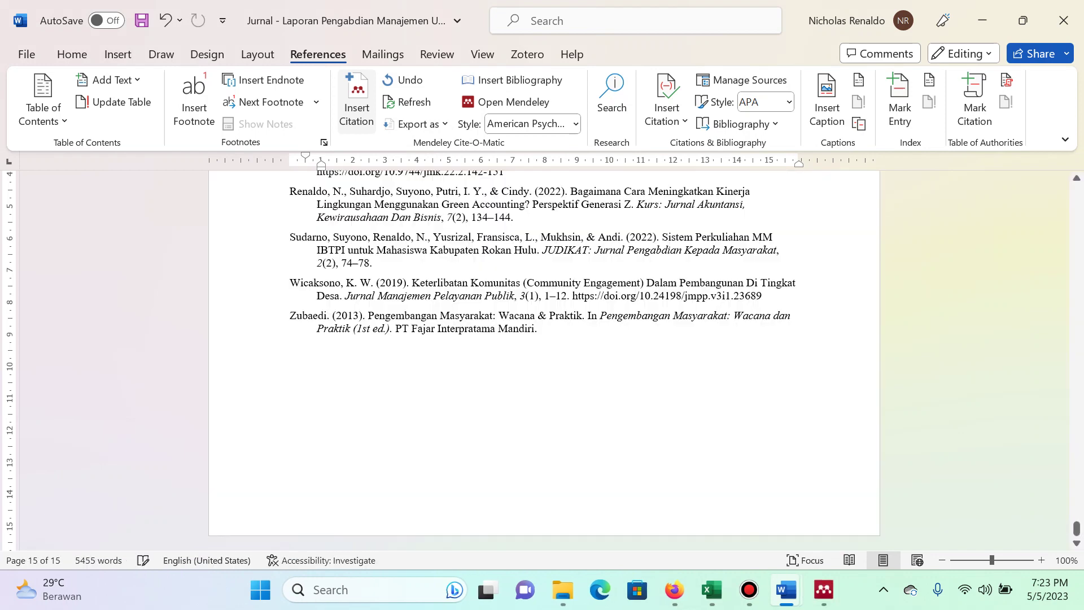
Save the journal document and close both Word documents.
{"action": "key", "text": "ctrl+s"}
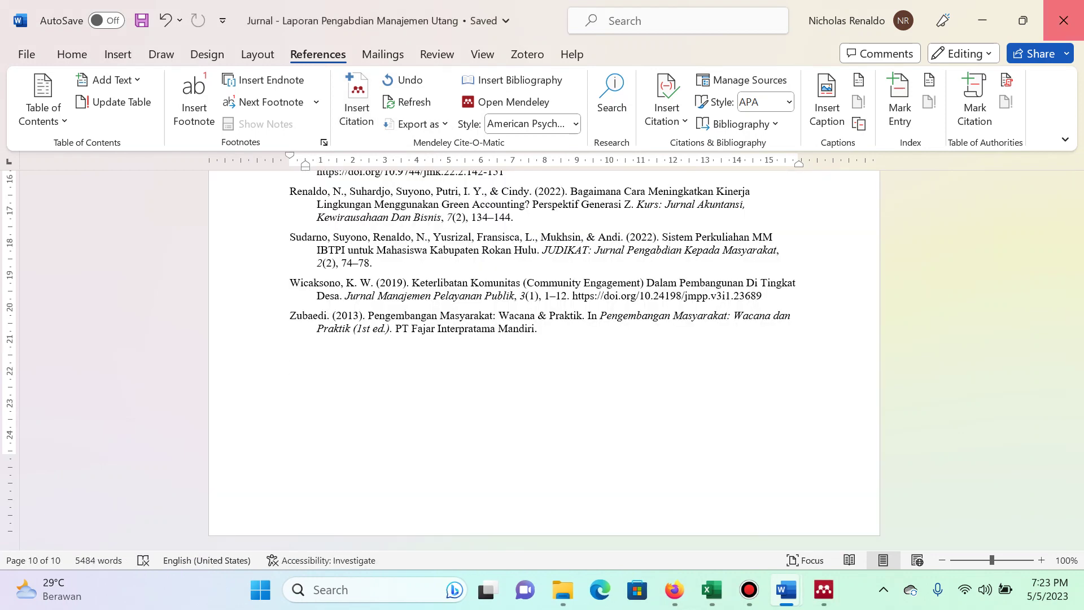
{"action": "left_click", "coordinate": [1063, 20]}
{"action": "left_click", "coordinate": [1063, 21]}
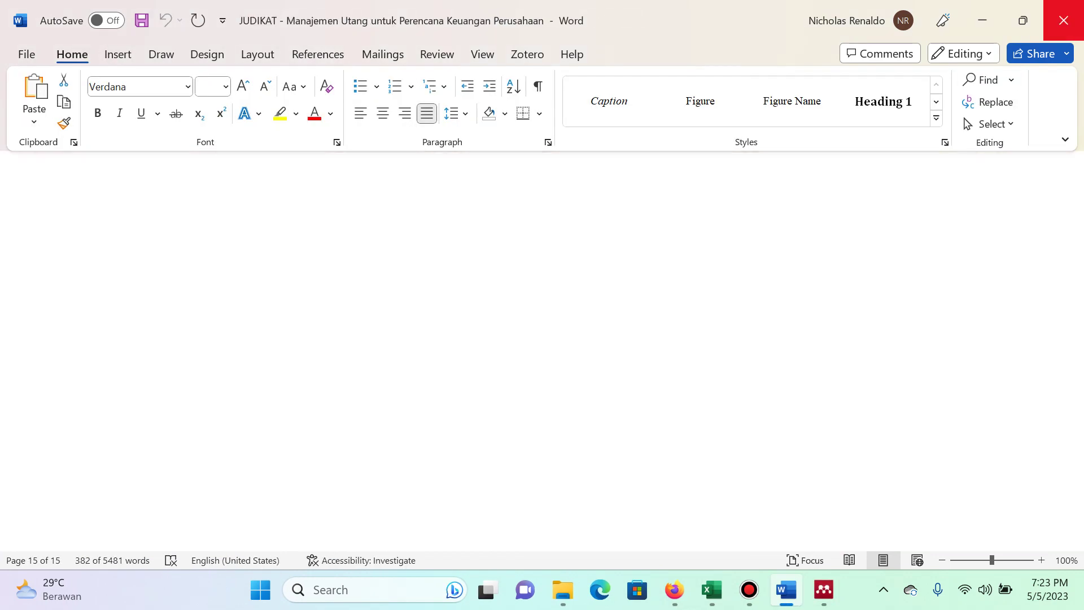
Return the browser to the JUDIKAT Submission complete page after glancing at the WhatsApp tab.
{"action": "key", "text": "alt+Tab"}
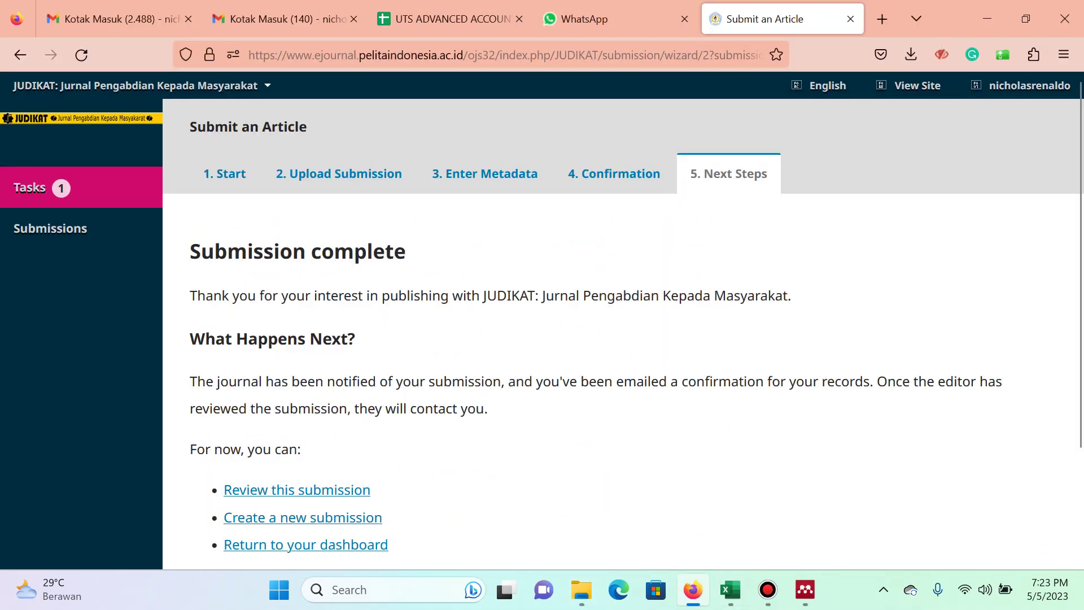
{"action": "scroll", "coordinate": [542, 316], "scroll_direction": "down", "scroll_amount": 2}
{"action": "key", "text": "ctrl+shift+Tab"}
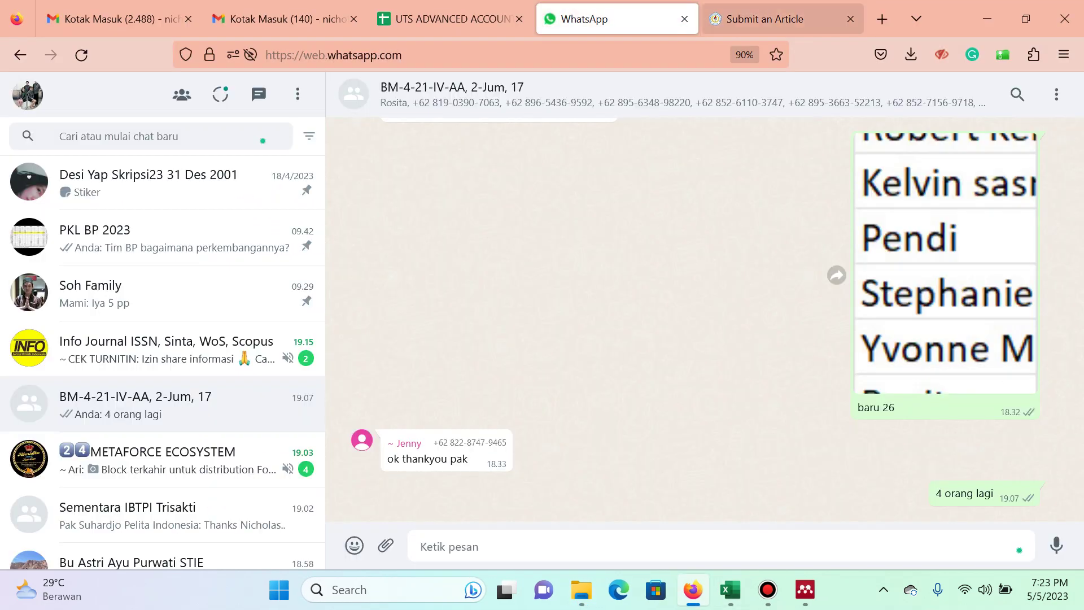
{"action": "key", "text": "ctrl+Tab"}
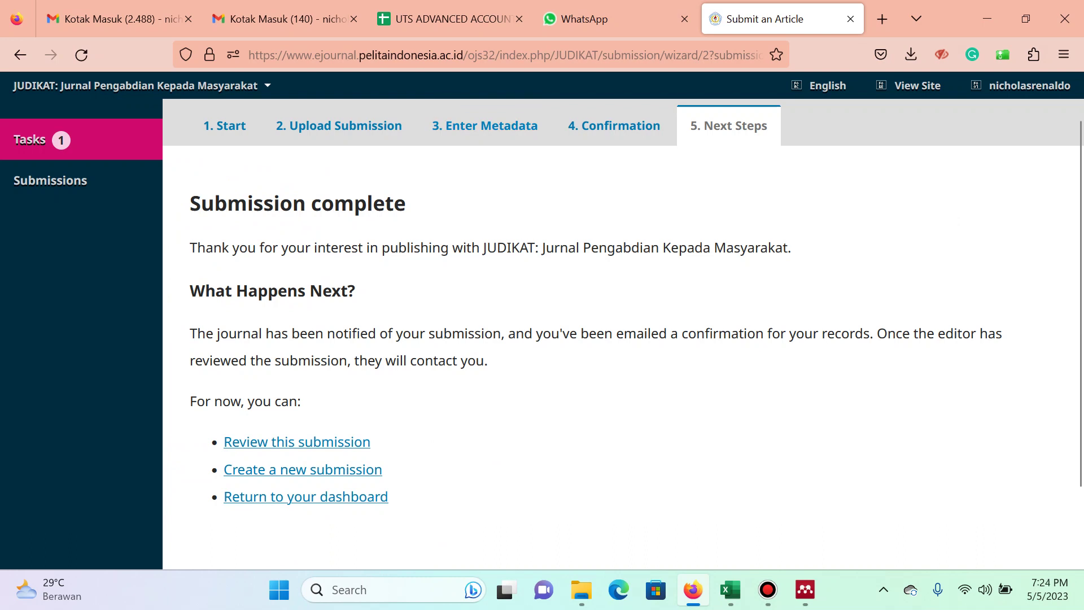
{"action": "left_click", "coordinate": [767, 589]}
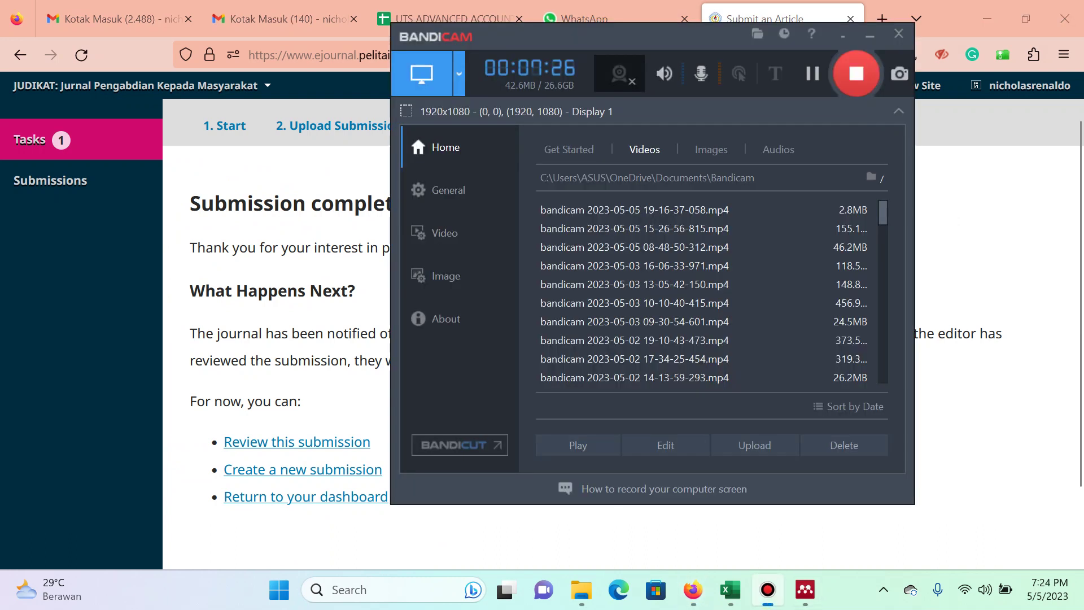